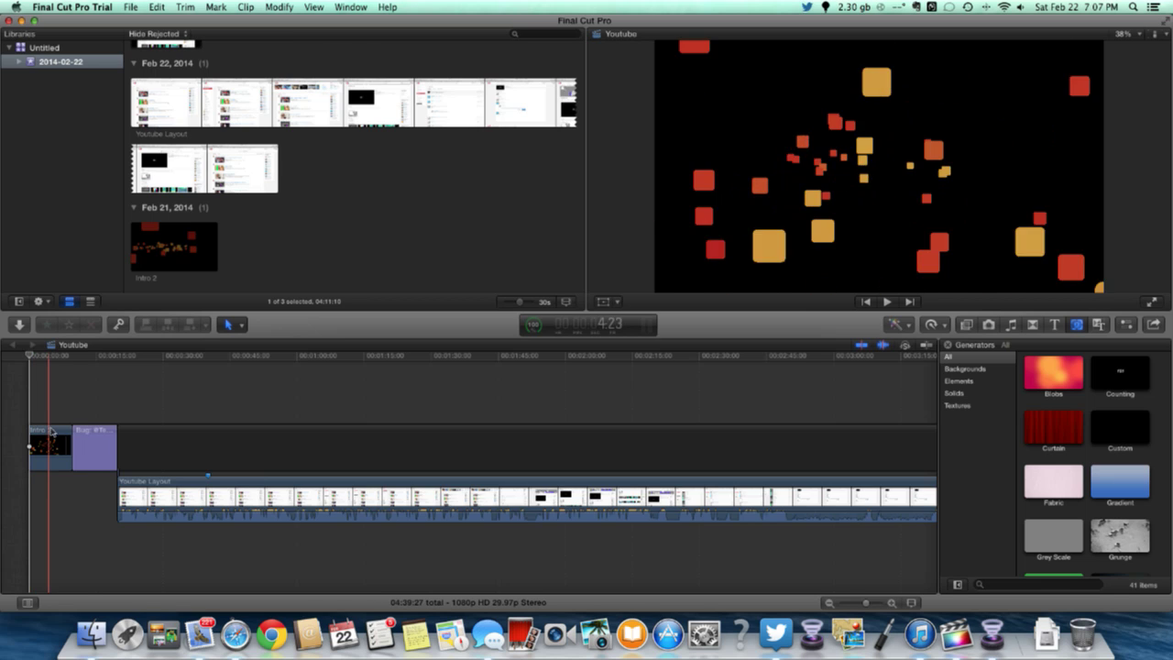
Move the Youtube Layout clip earlier so it starts where Intro 2 ends, beneath the Bug title, and play it back
click(84, 446)
drag(84, 446, 83, 518)
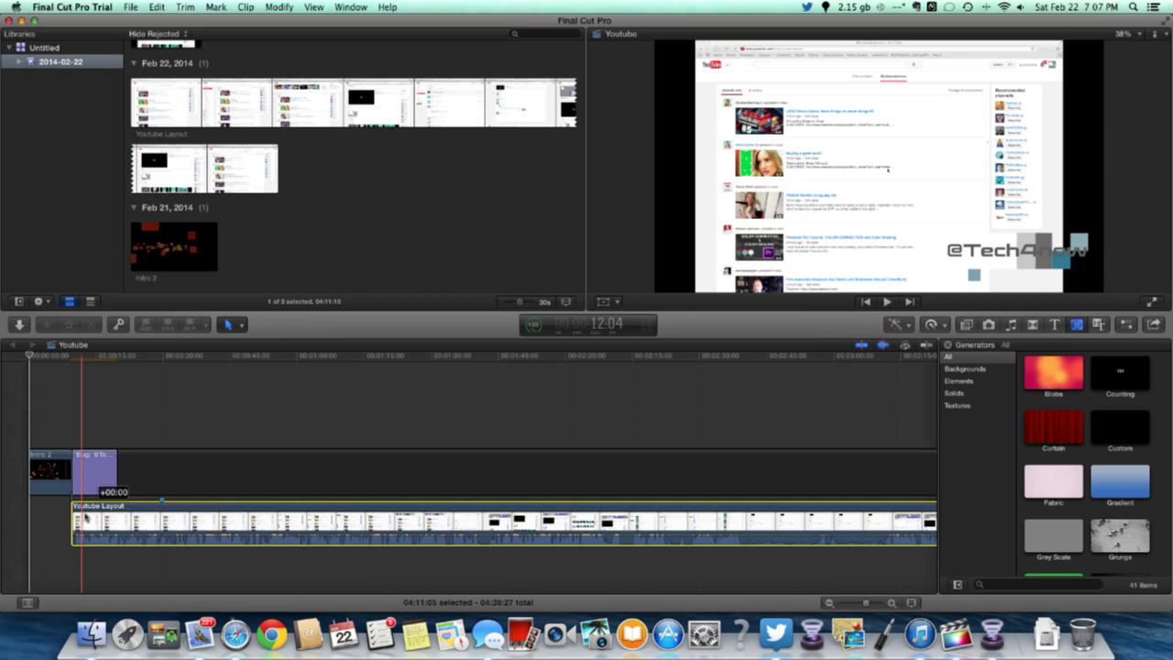
key(space)
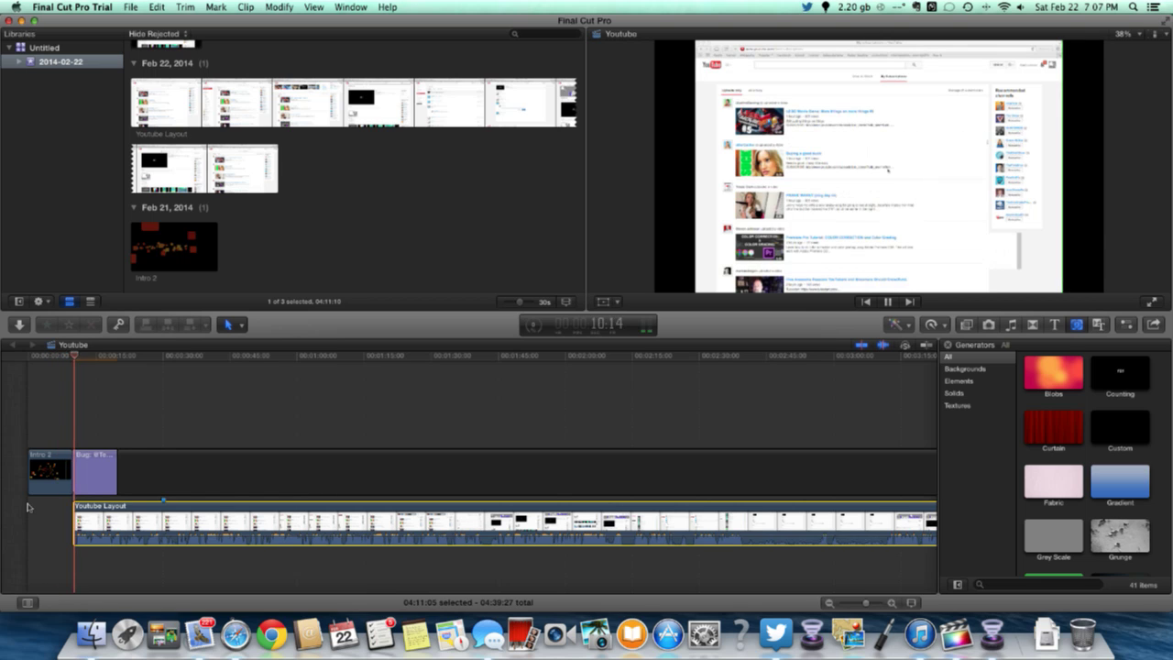
key(space)
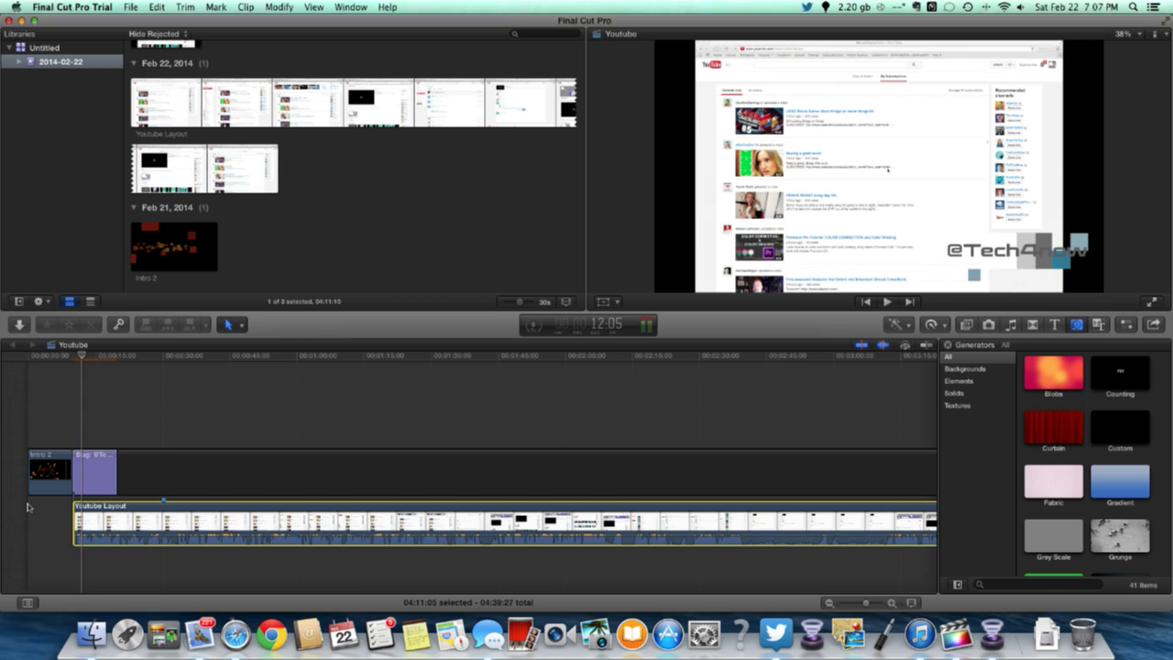
Export the project as a master file named Youtube Layout Review, saved to Videos
click(307, 7)
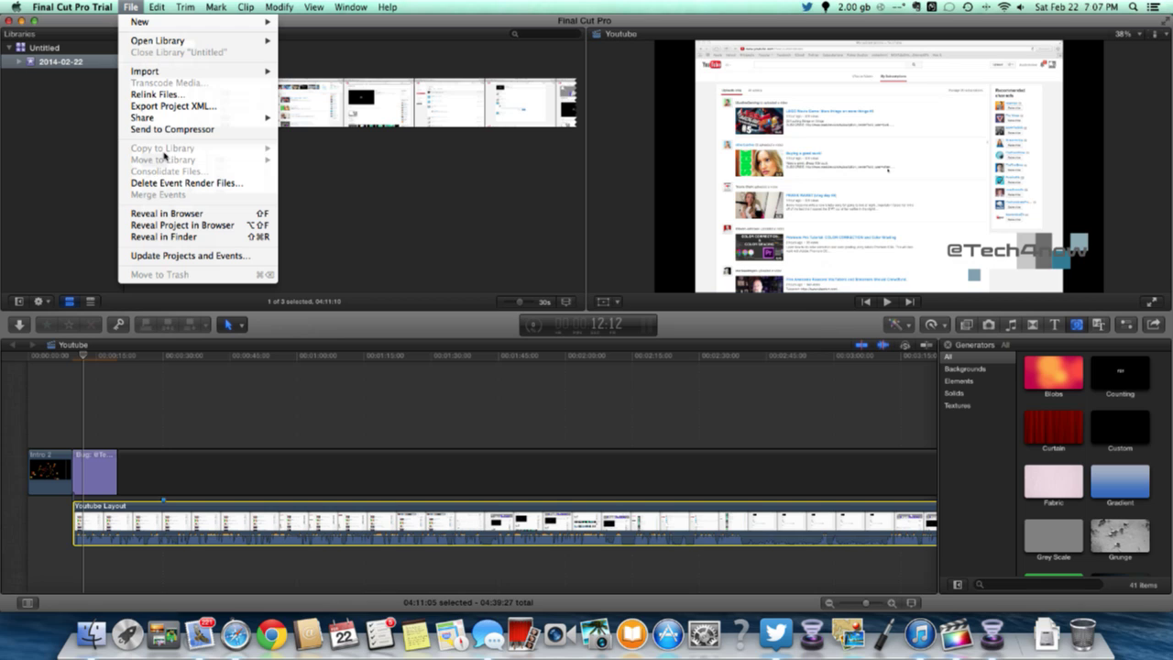
mouse_move(169, 120)
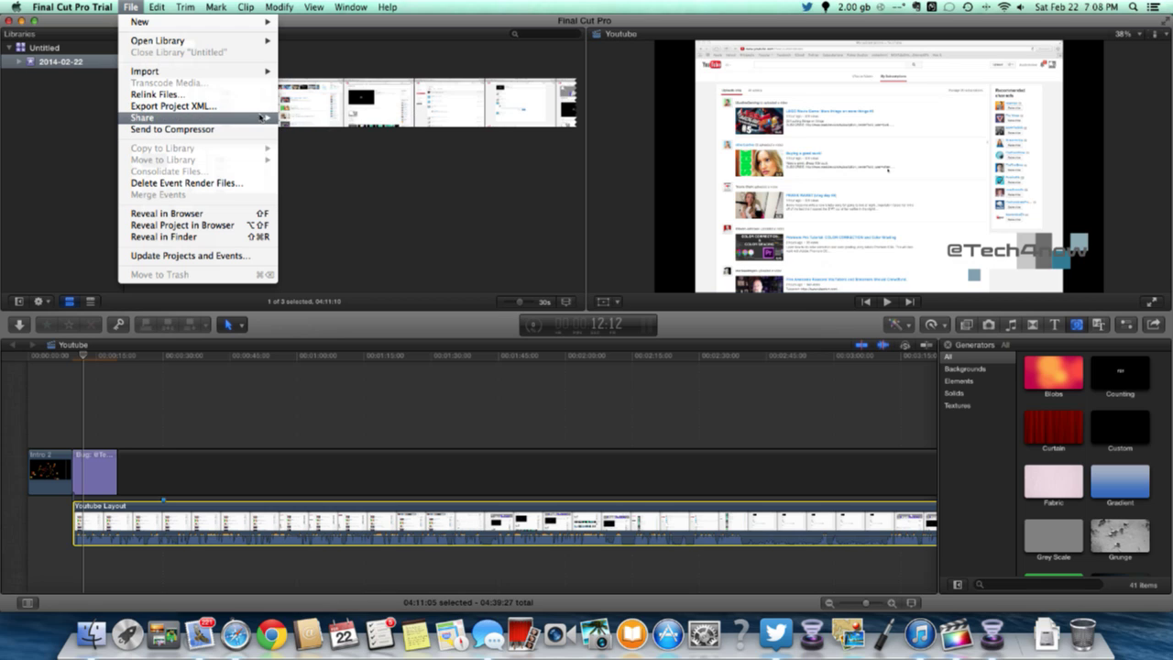
click(293, 129)
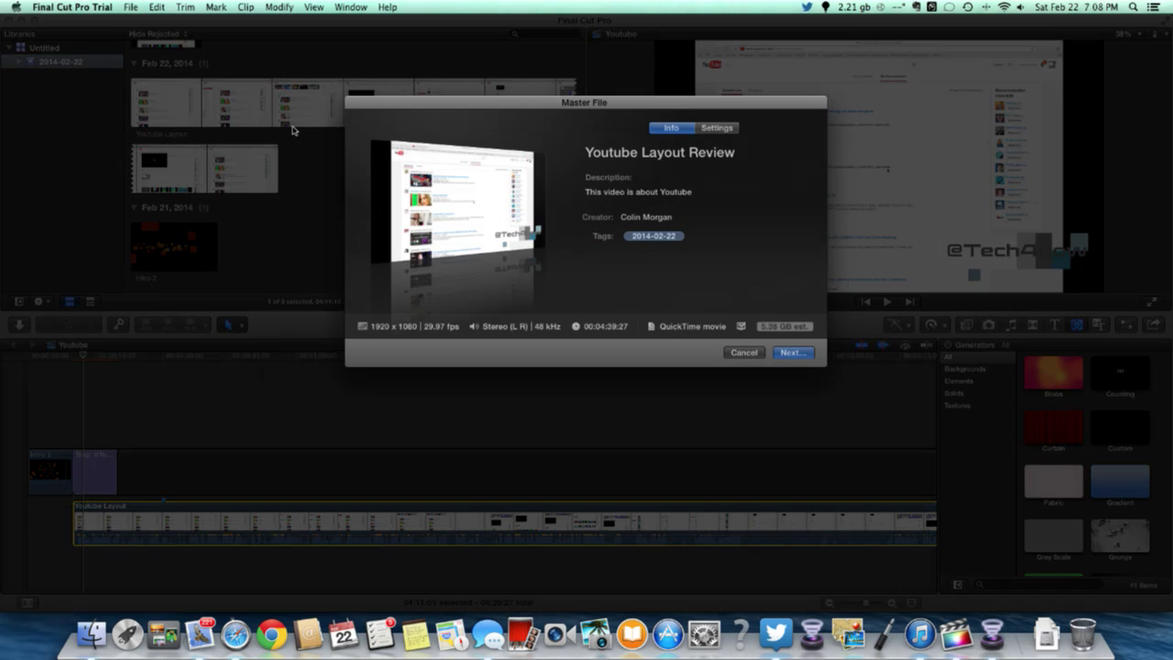
click(793, 353)
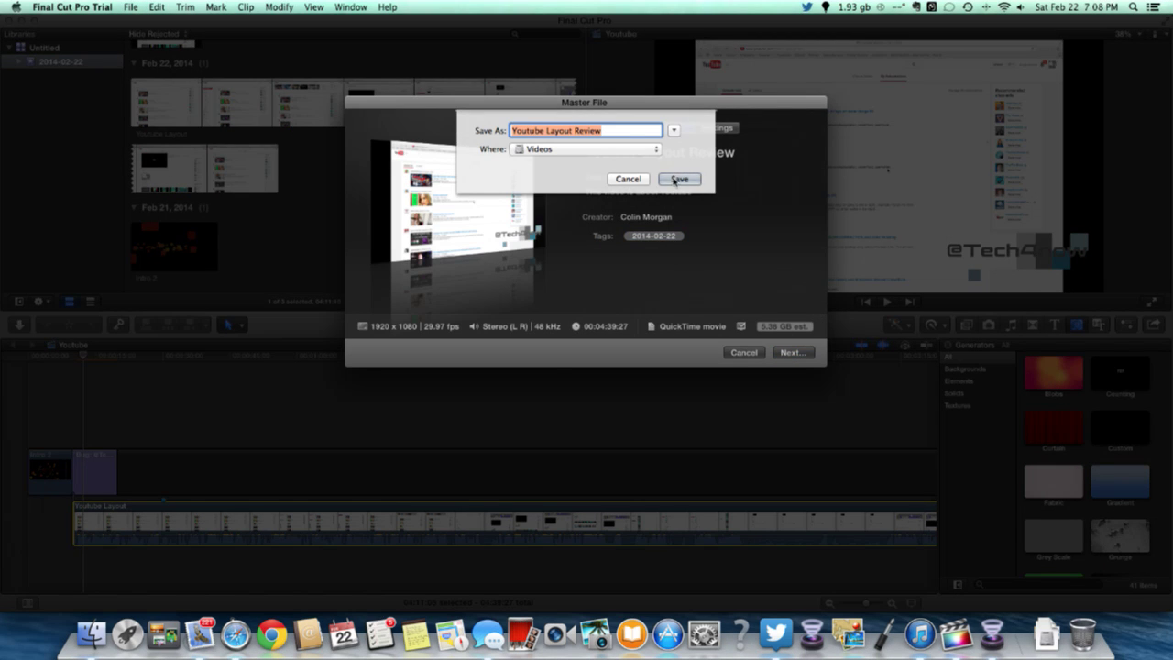
click(676, 178)
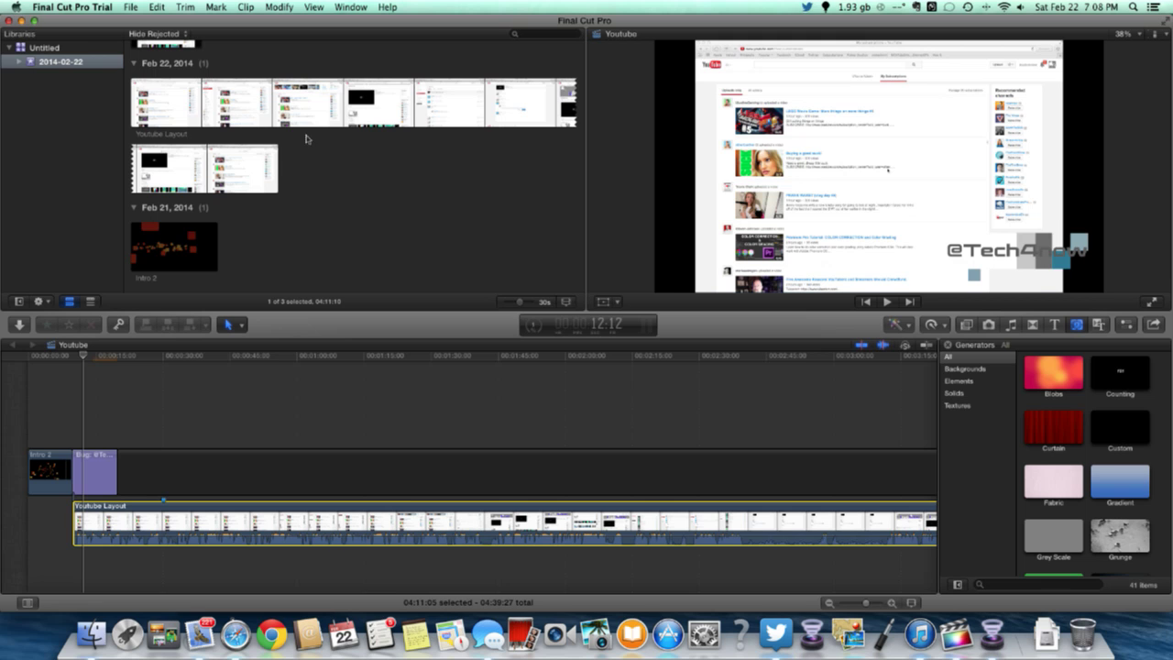
Minimize the video editor and view the watch page of the live event Making An Intro In Motion 5
click(22, 20)
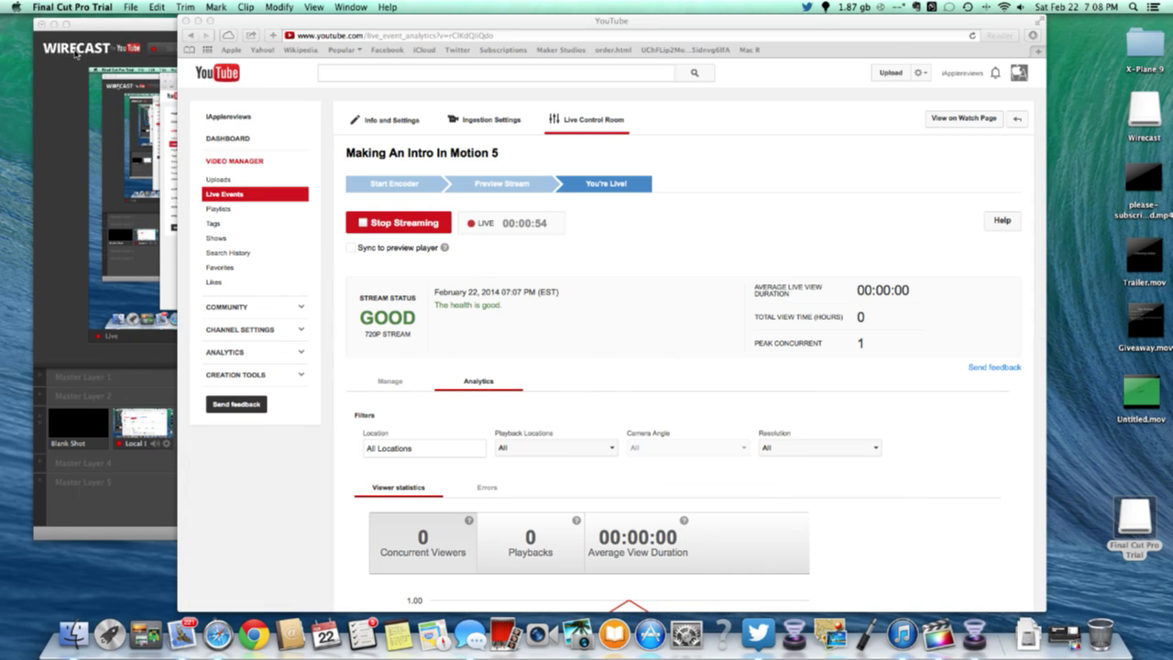
click(367, 394)
click(964, 118)
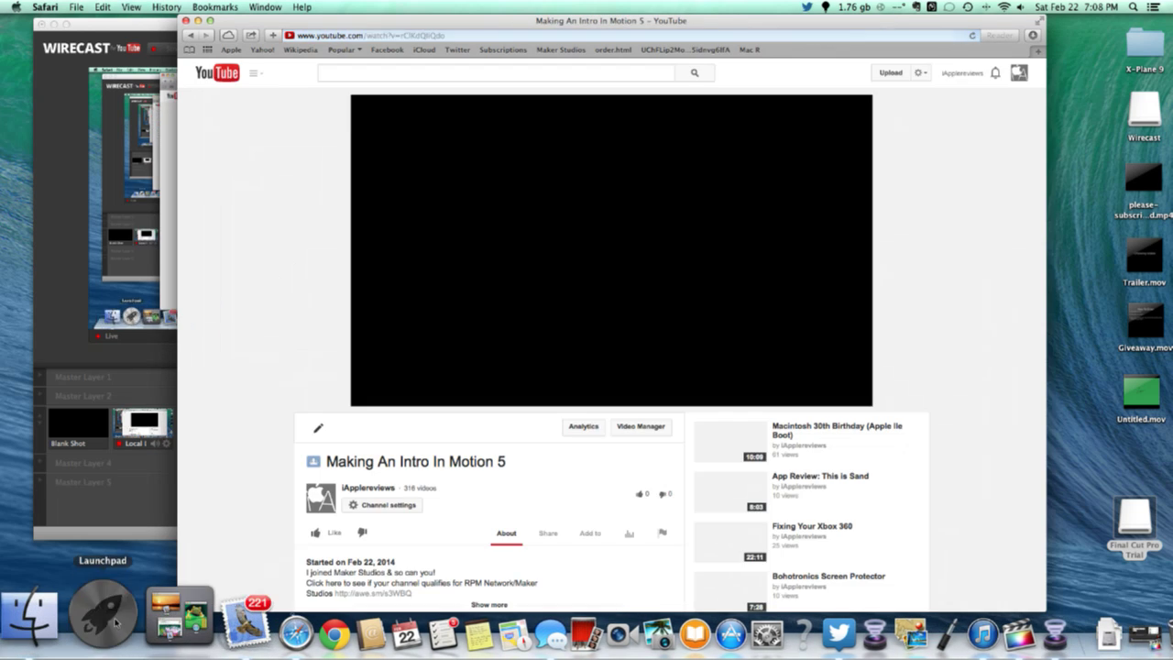
click(124, 614)
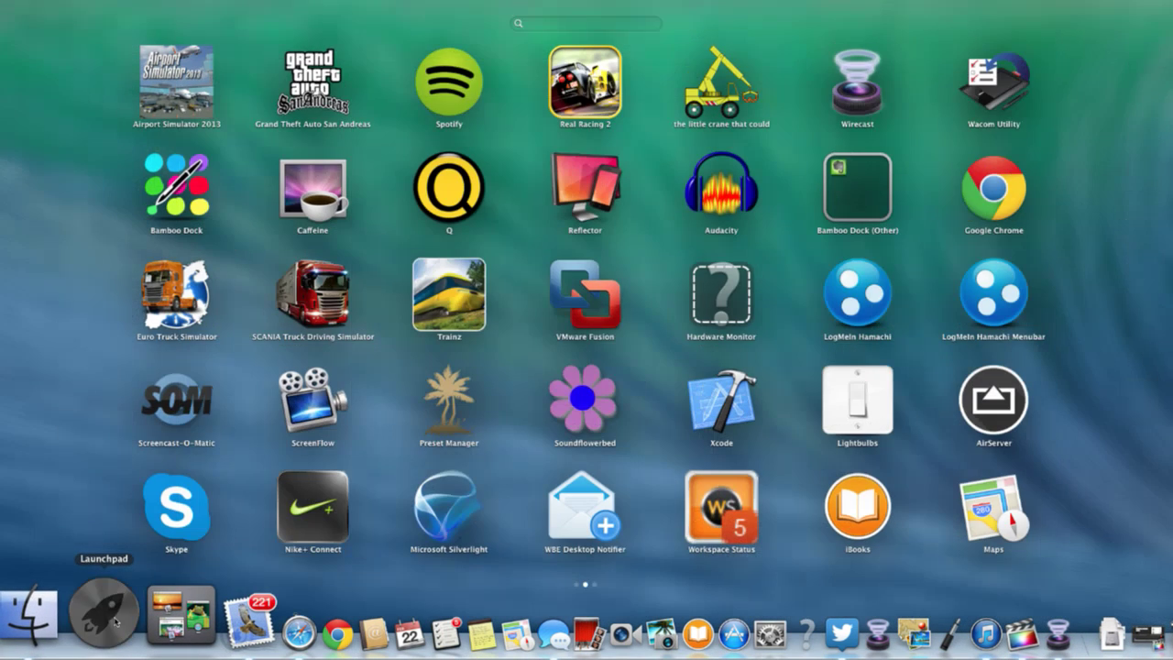
click(126, 612)
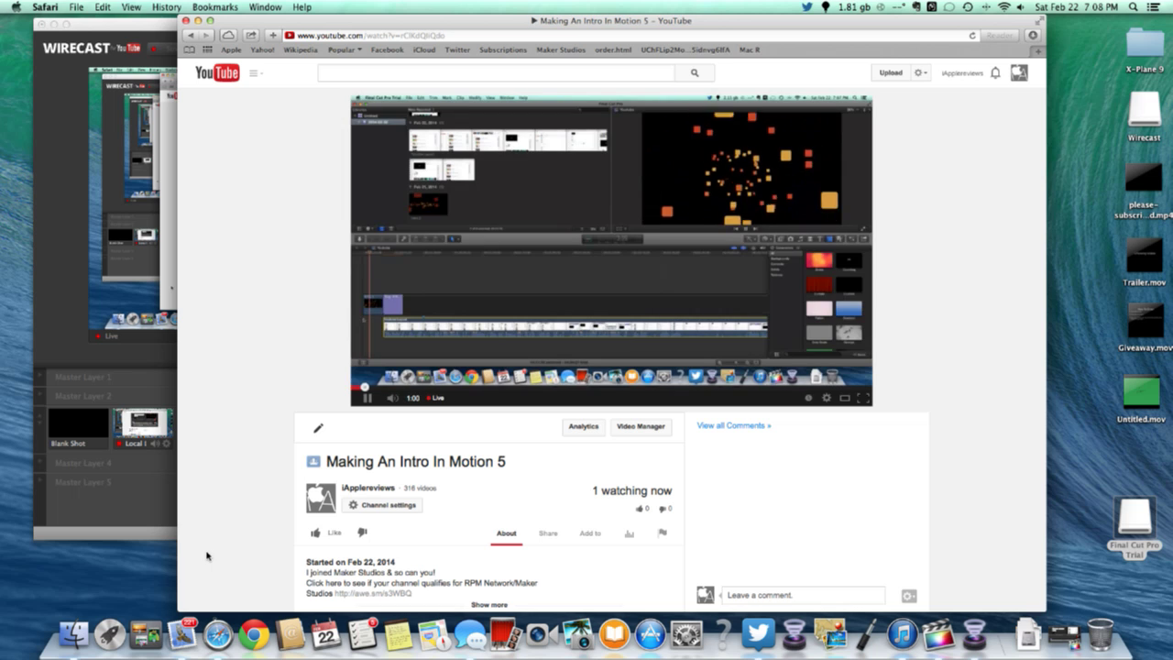
Open the YouTube account's Video Manager and launch Motion
click(1018, 72)
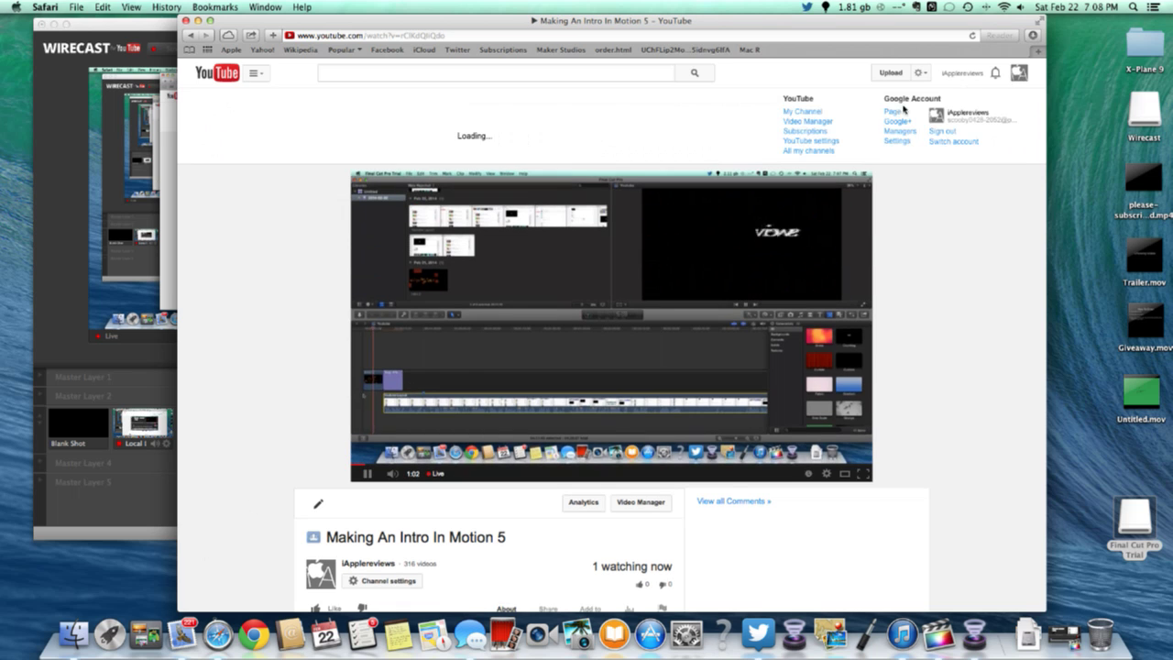
click(807, 122)
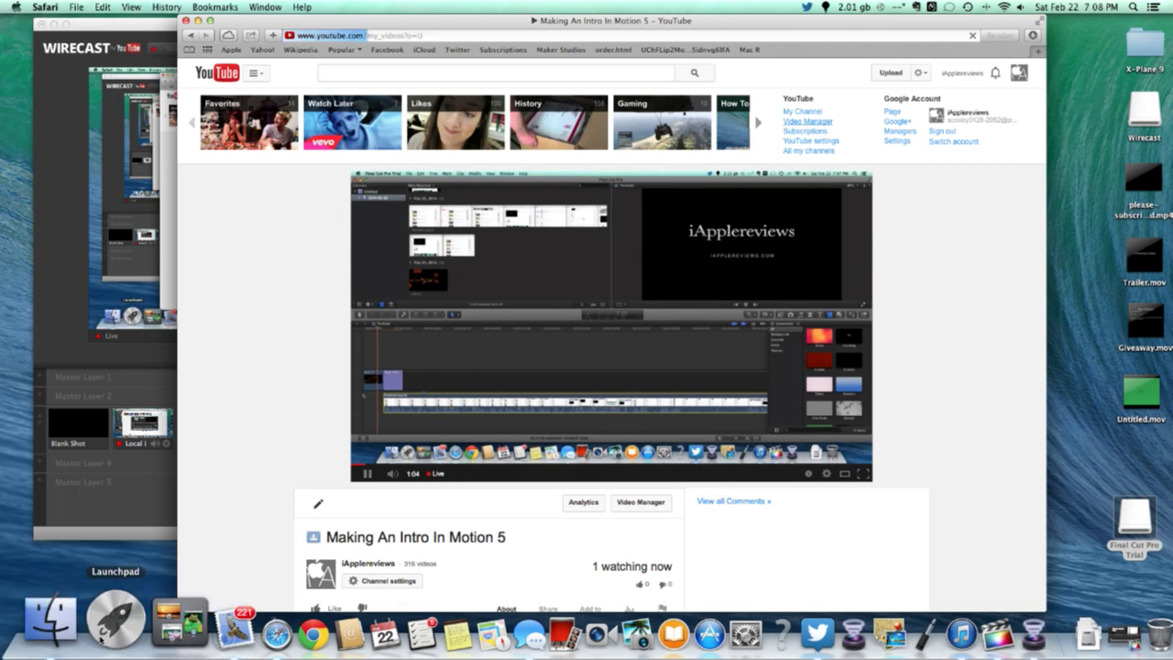
click(108, 634)
scroll(478, 350, right, 5)
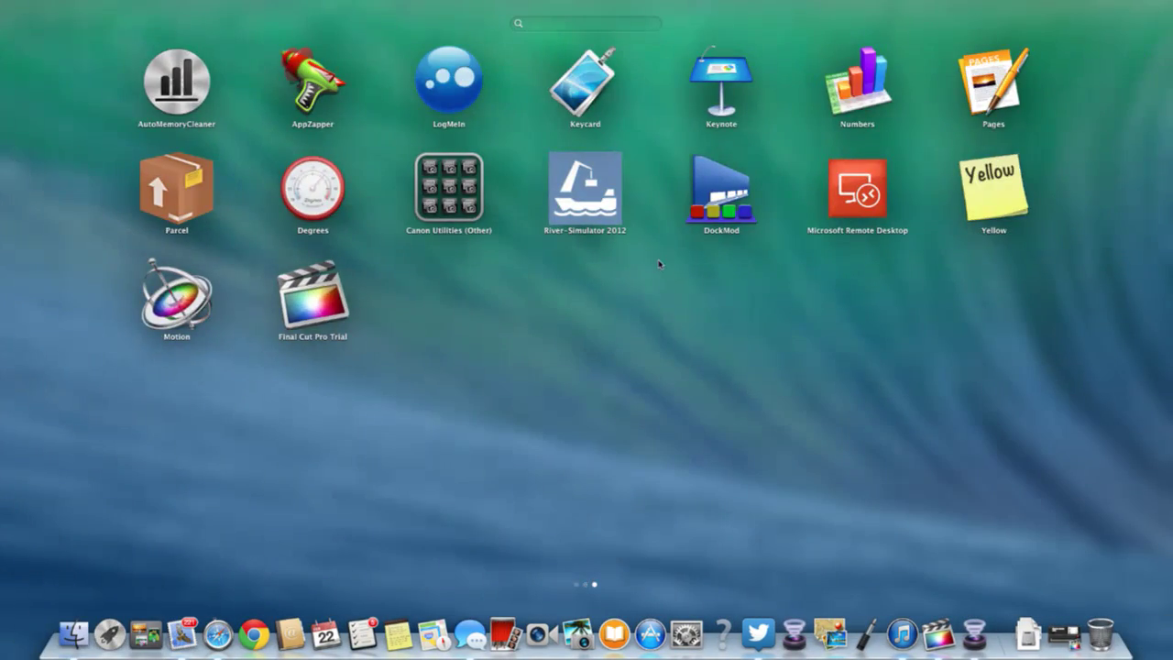
click(163, 291)
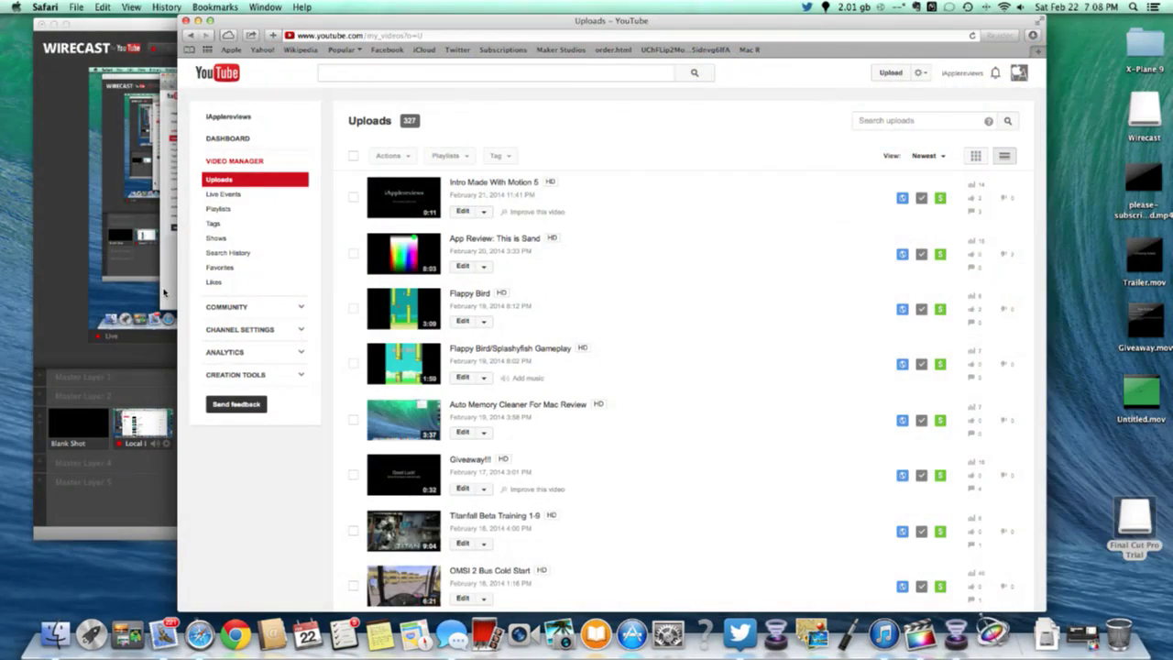
Open the analytics in the Live Control Room for the event Making An Intro In Motion 5
click(228, 195)
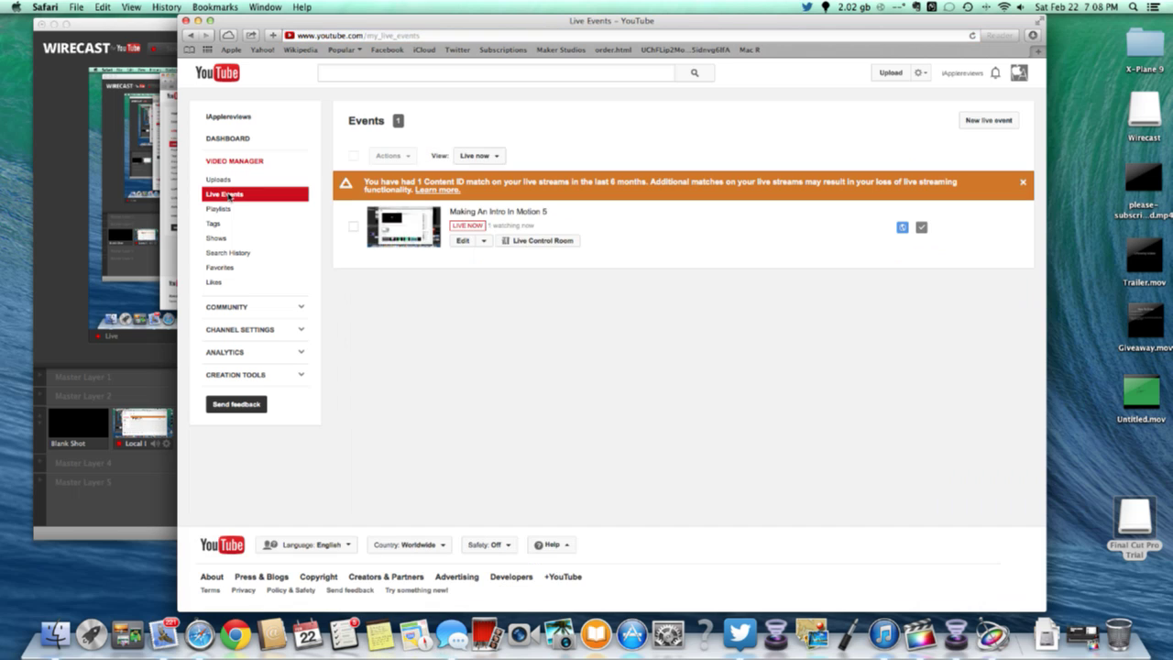
click(515, 242)
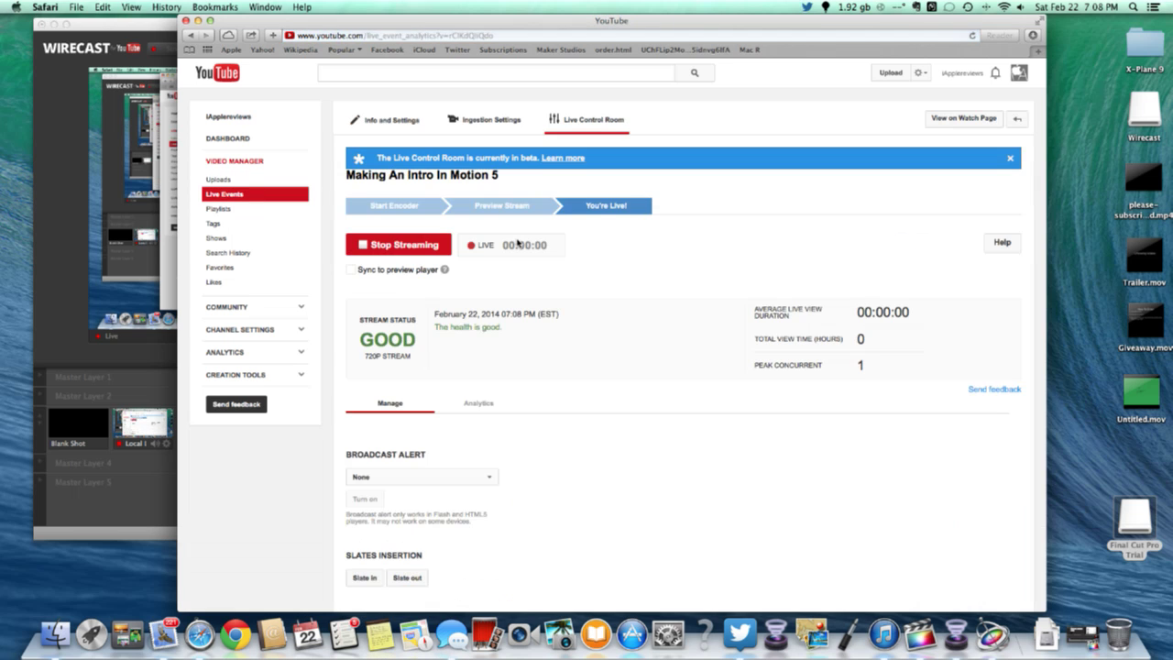
click(477, 404)
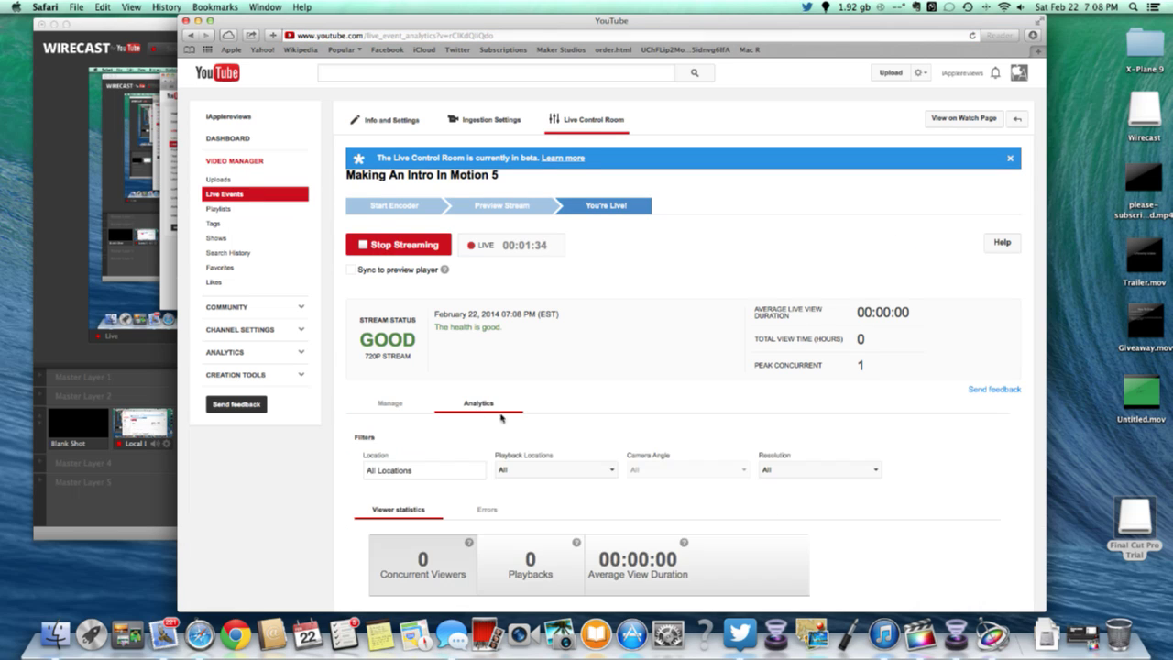
Switch to Motion and look through the Snap, Splash and Swarm composition templates and the full template list
click(1001, 645)
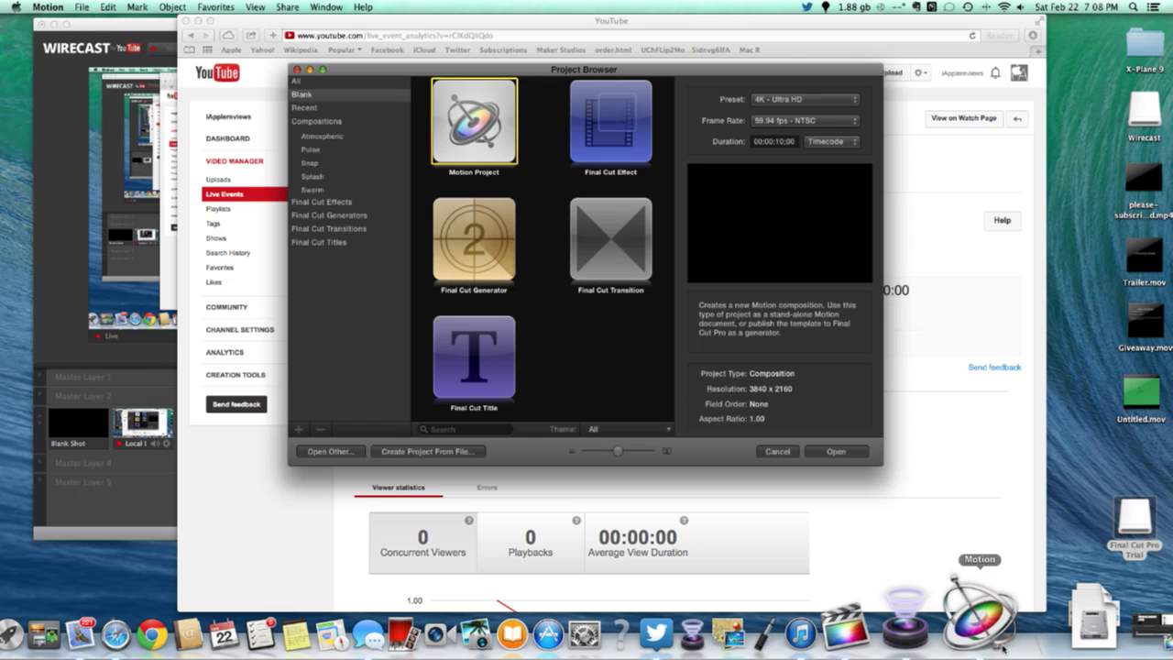
click(347, 173)
click(348, 166)
click(347, 176)
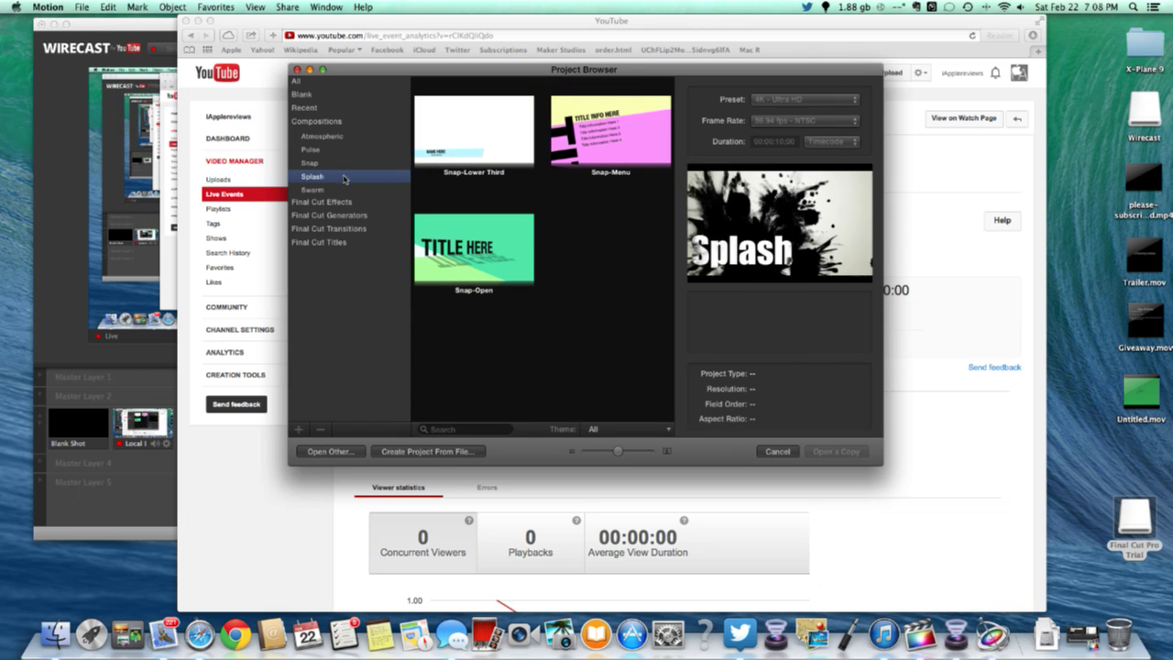
click(345, 190)
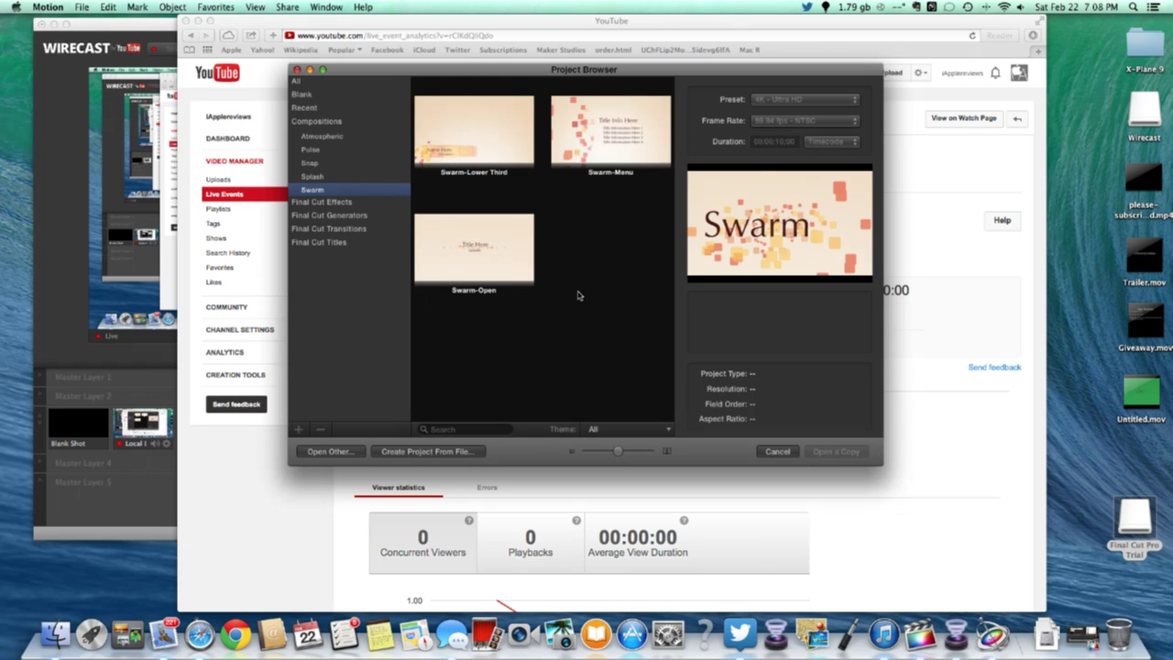
click(323, 82)
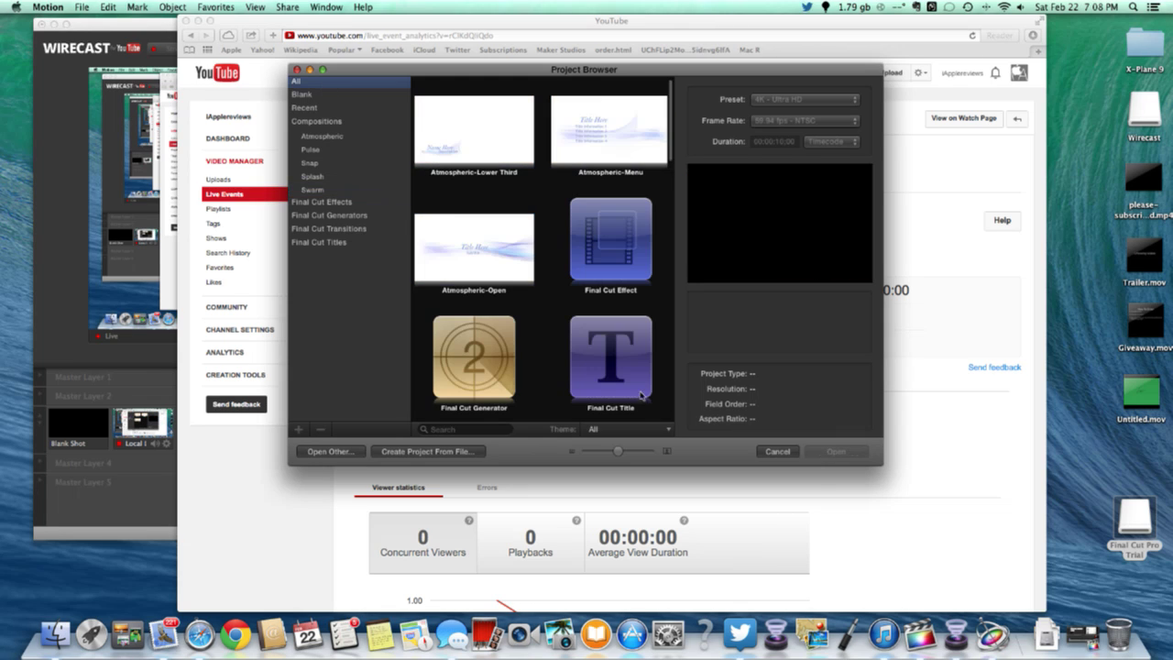
Create a blank Motion Project with the 4K - Ultra HD preset at 59.94 fps - NTSC
click(361, 95)
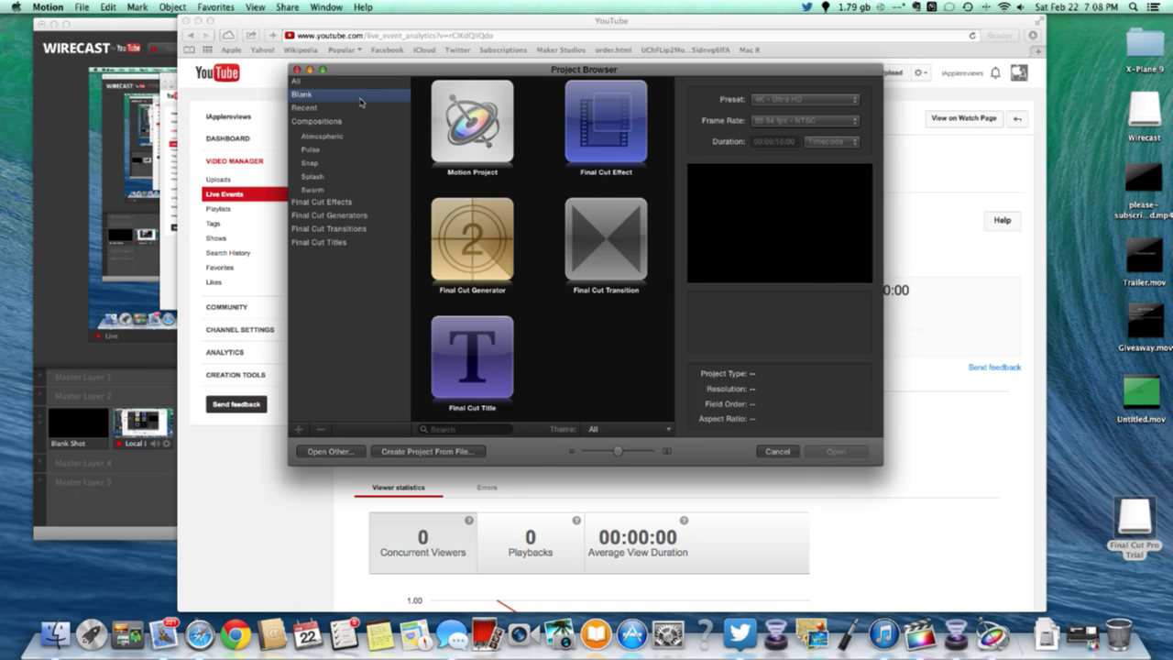
click(501, 167)
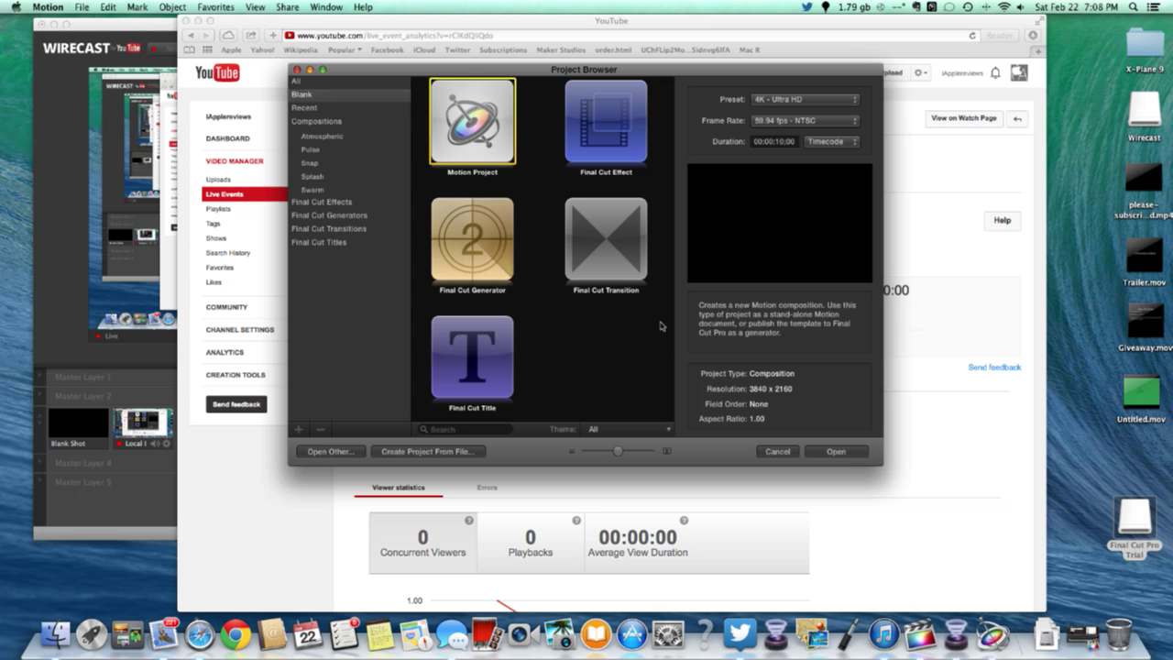
click(834, 451)
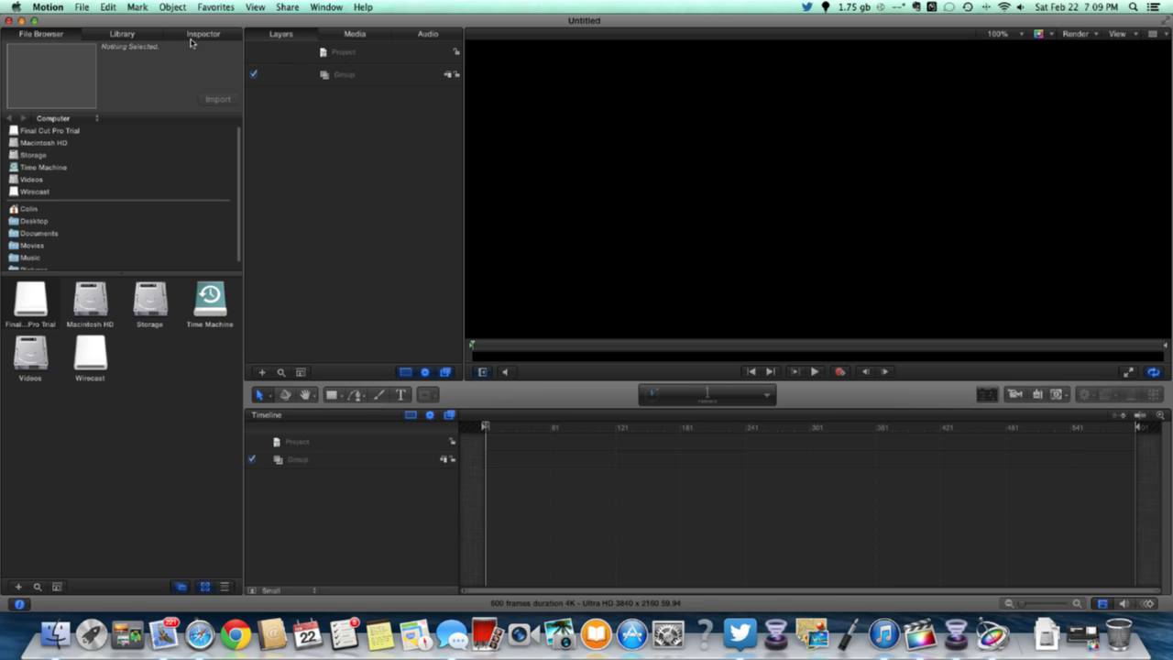
Look through the library's content categories, including the Replicator behaviors and the Gradients
click(146, 38)
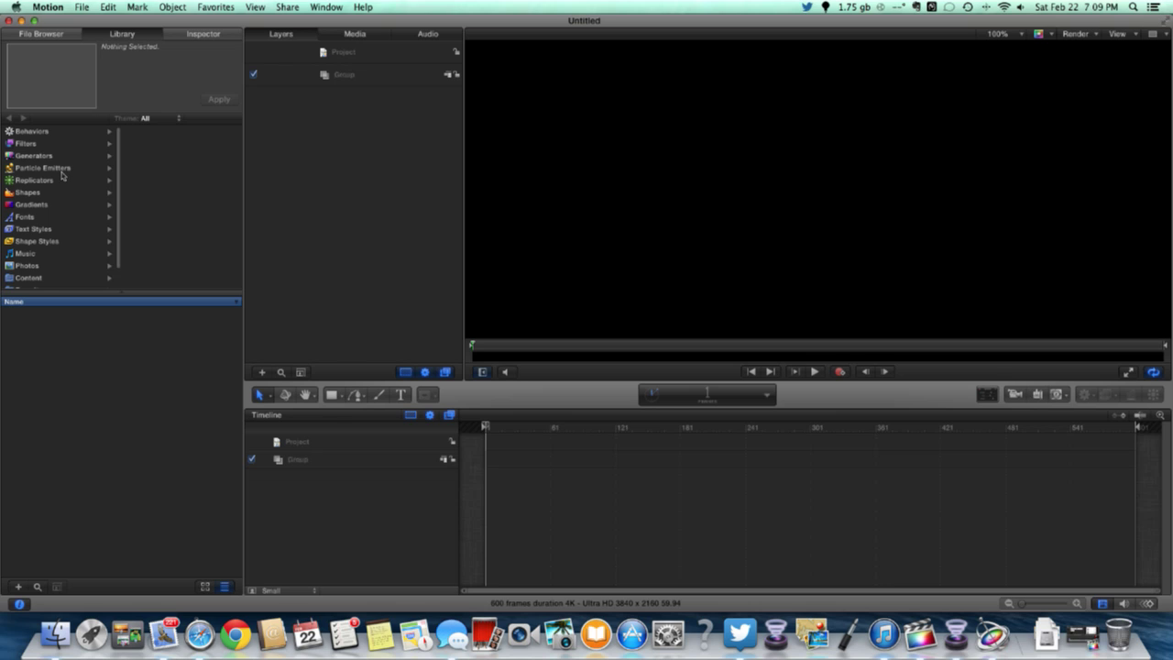
scroll(63, 213, down, 2)
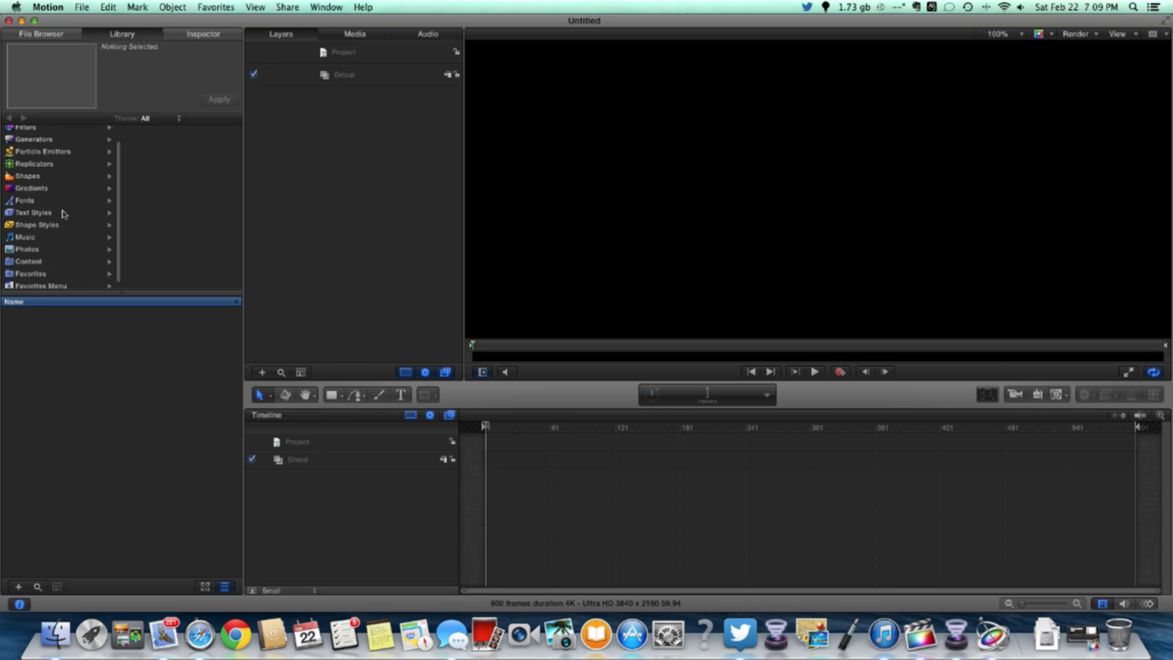
scroll(63, 213, up, 2)
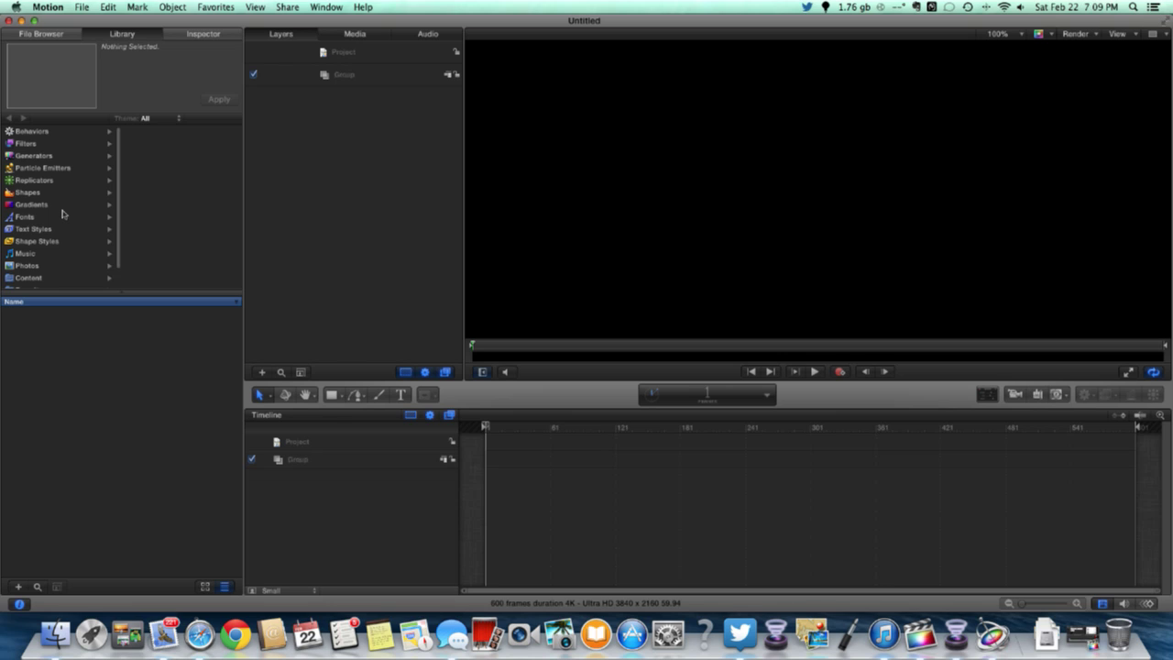
click(30, 133)
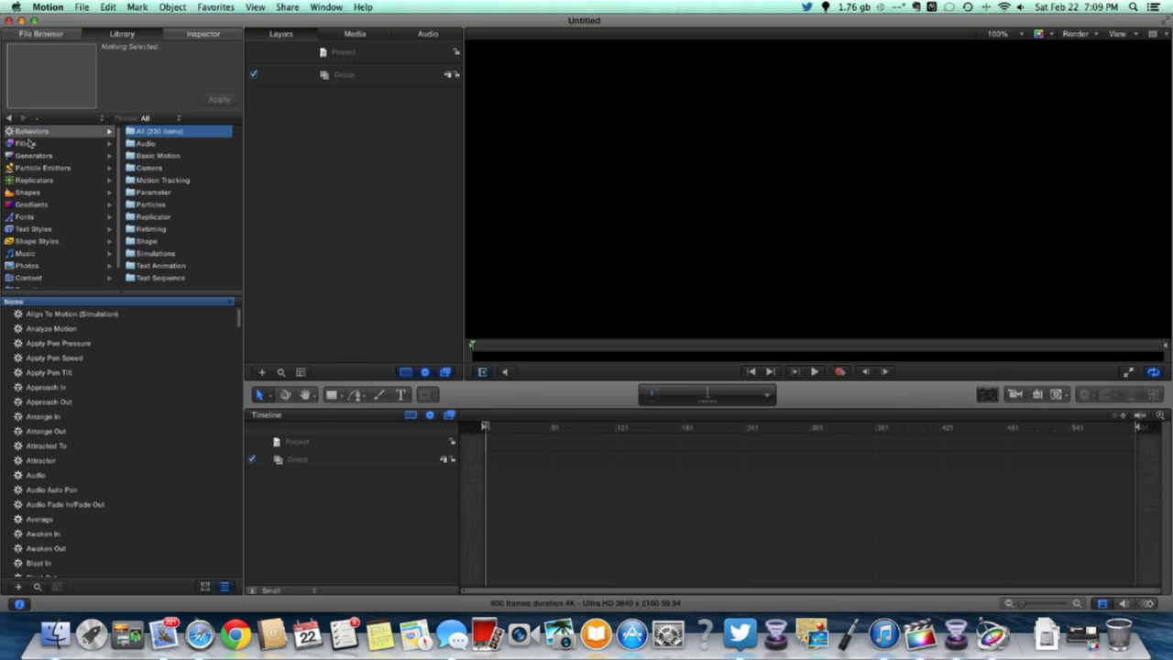
click(163, 218)
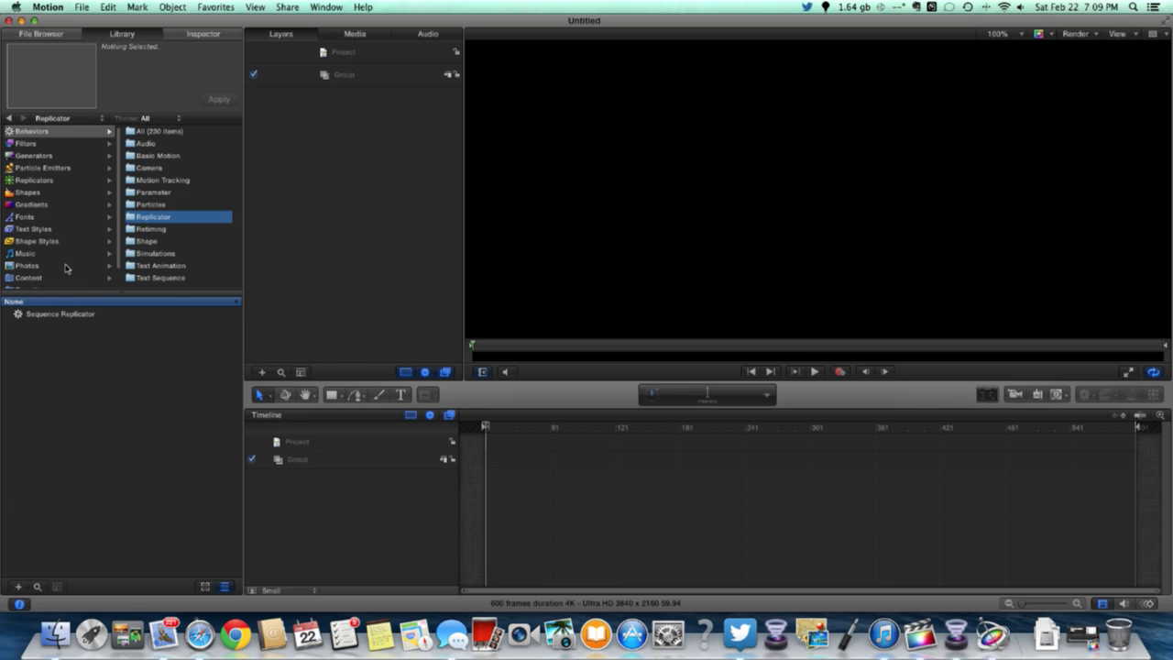
scroll(65, 268, down, 1)
click(28, 203)
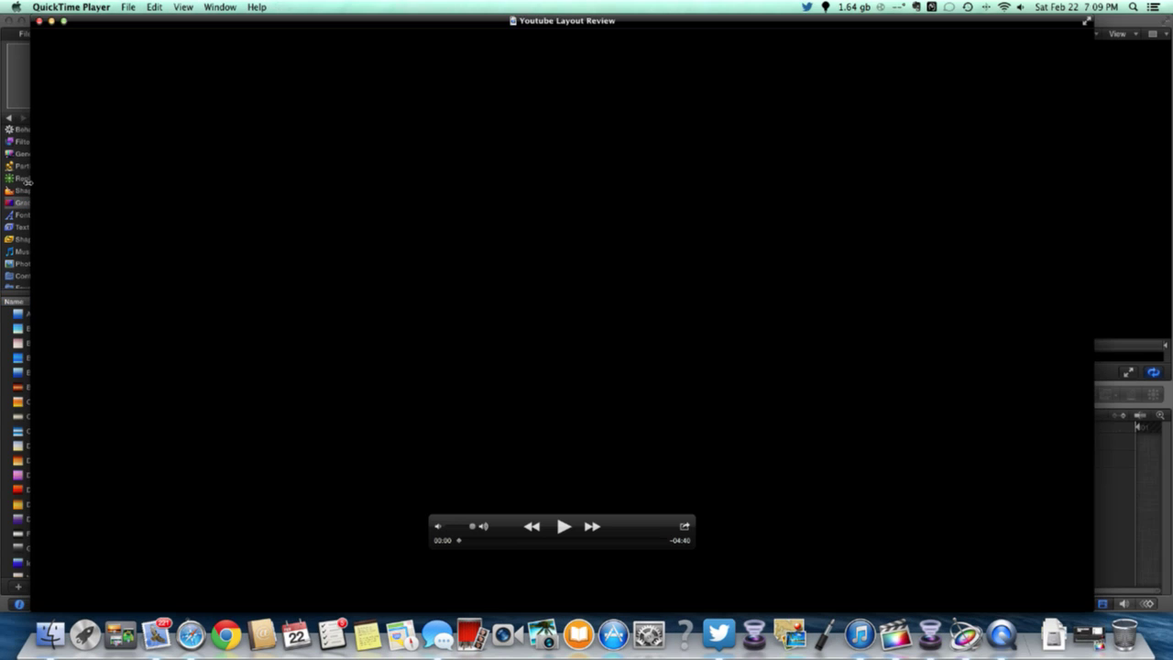
Close the Youtube Layout Review player window and the share notification, and look through the available gradients
click(39, 22)
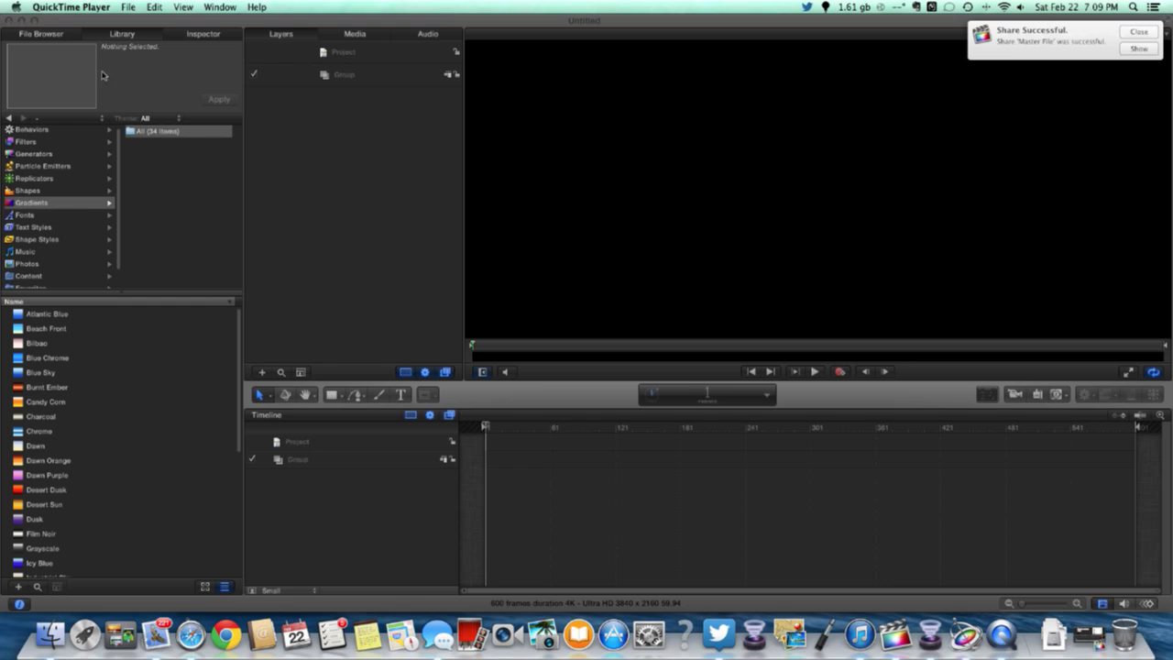
click(1137, 37)
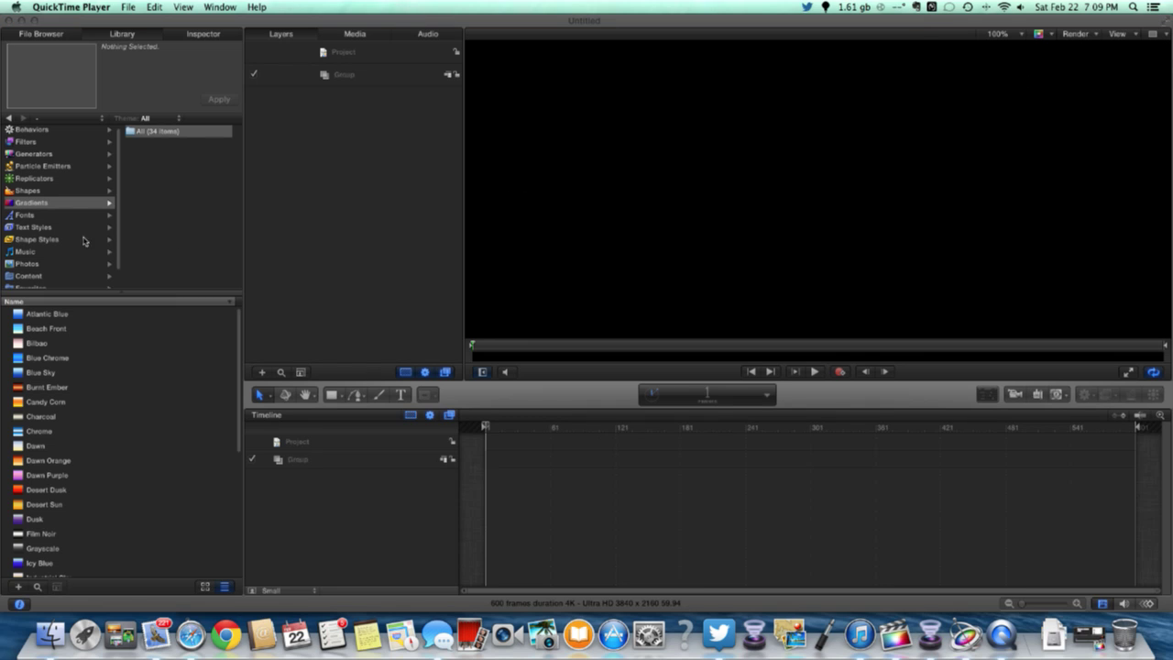
scroll(72, 387, down, 3)
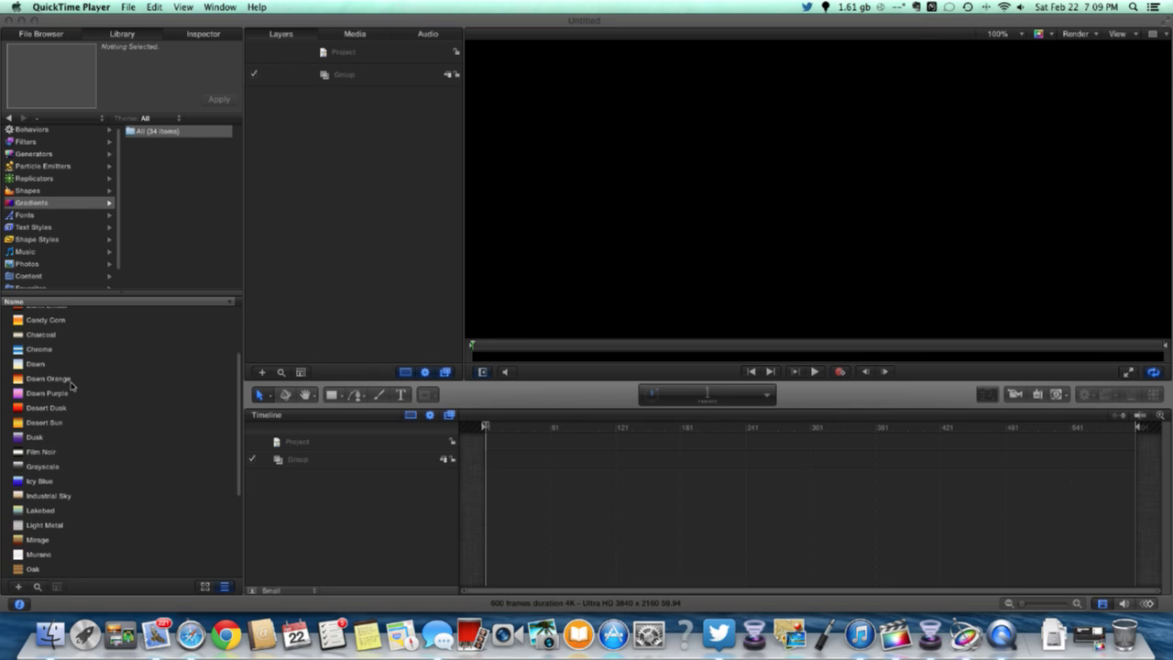
Try to add the Grayscale gradient from the library to the project's empty group in the timeline
click(40, 467)
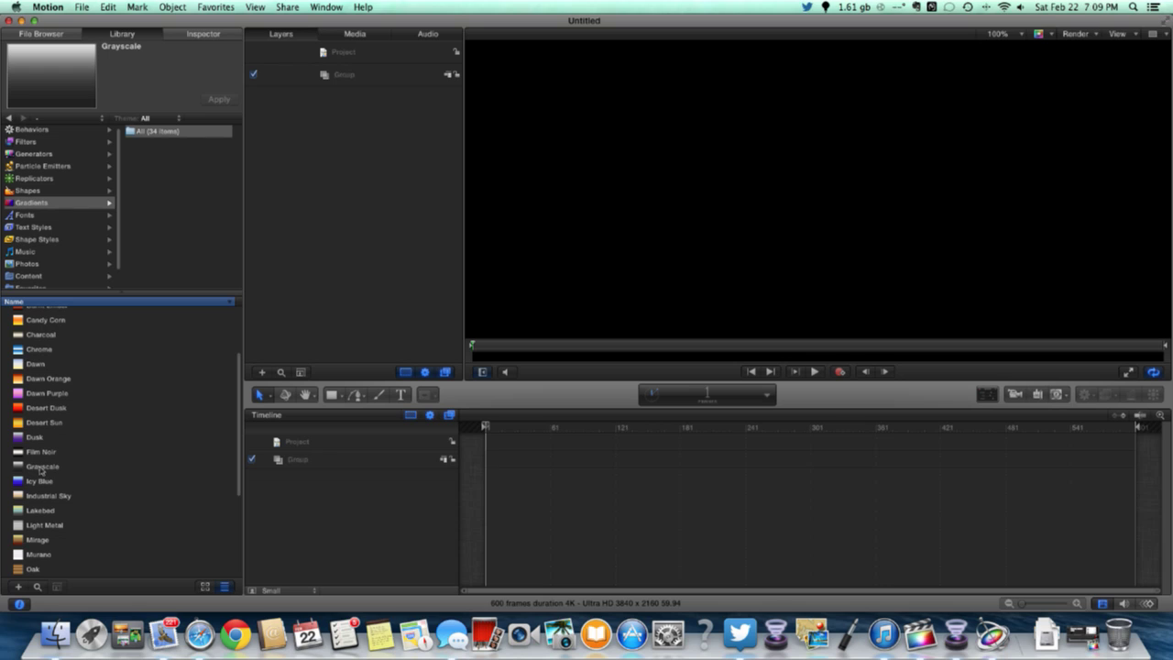
click(40, 468)
right_click(40, 470)
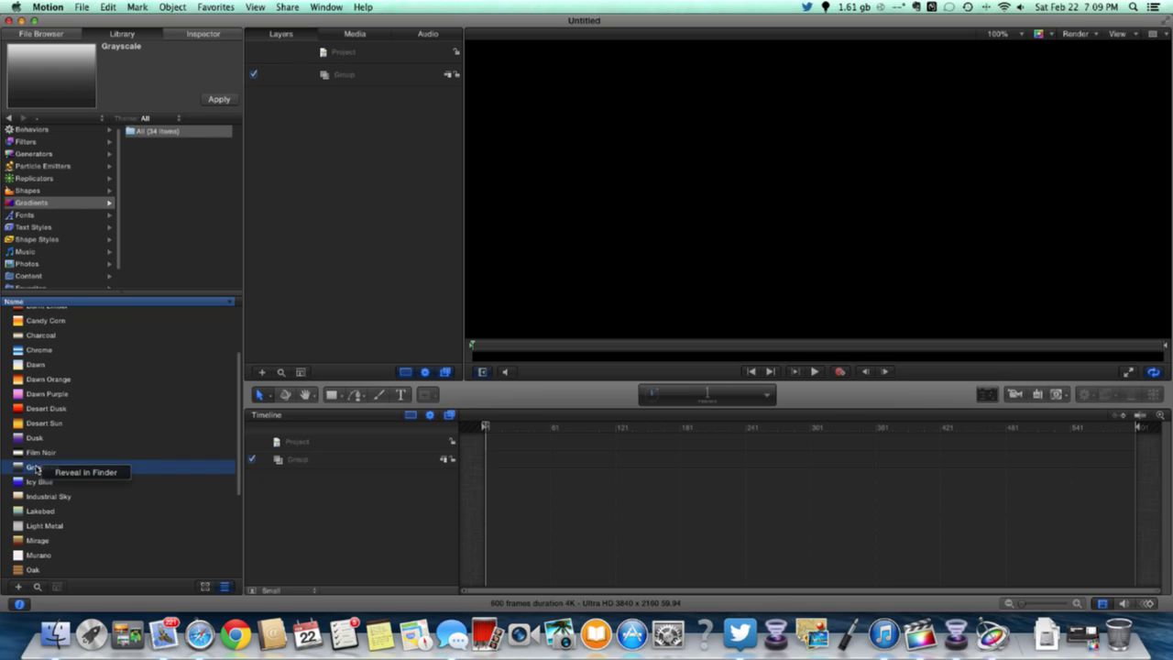
click(37, 469)
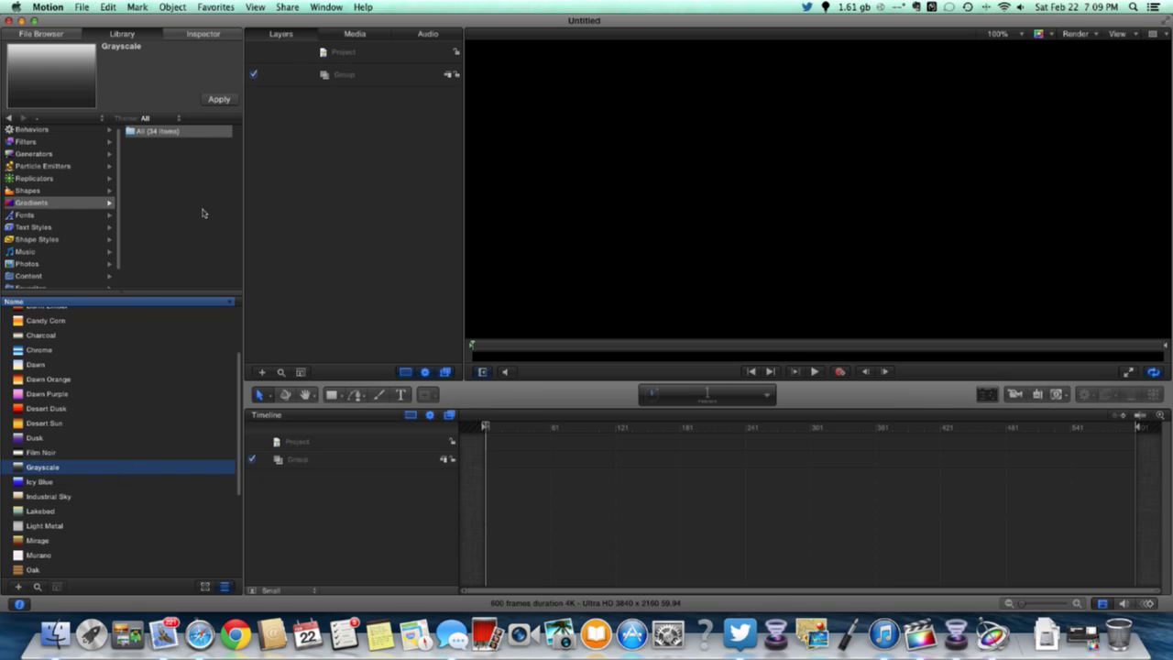
click(218, 100)
drag(44, 469, 135, 437)
drag(72, 469, 585, 458)
click(314, 77)
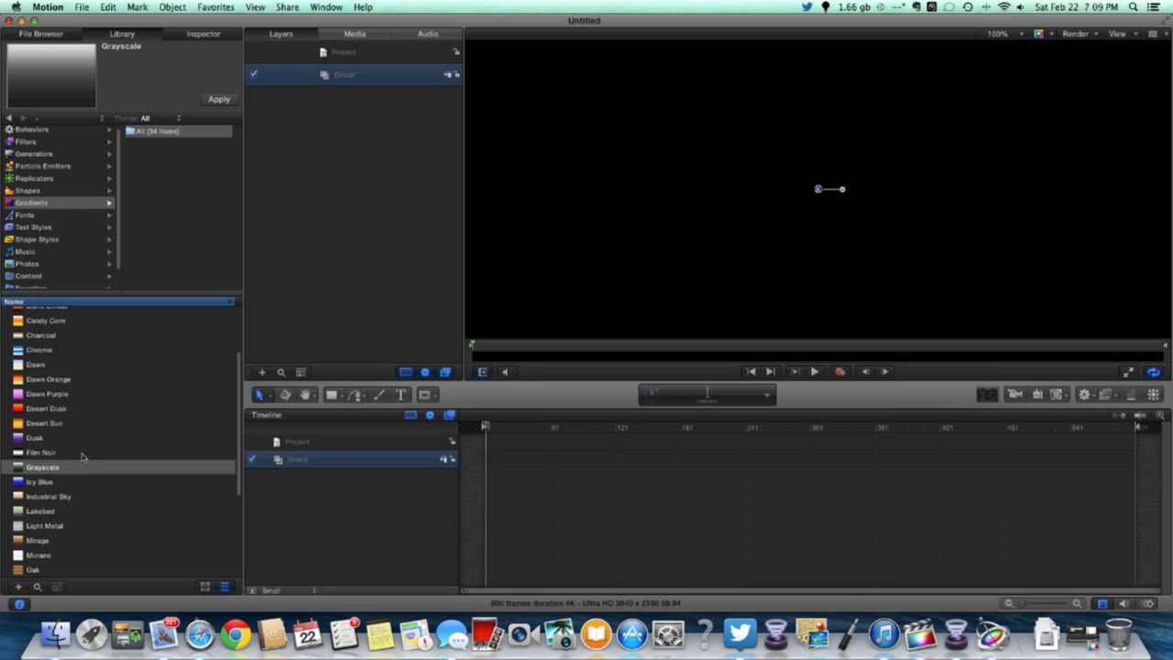
drag(53, 469, 524, 455)
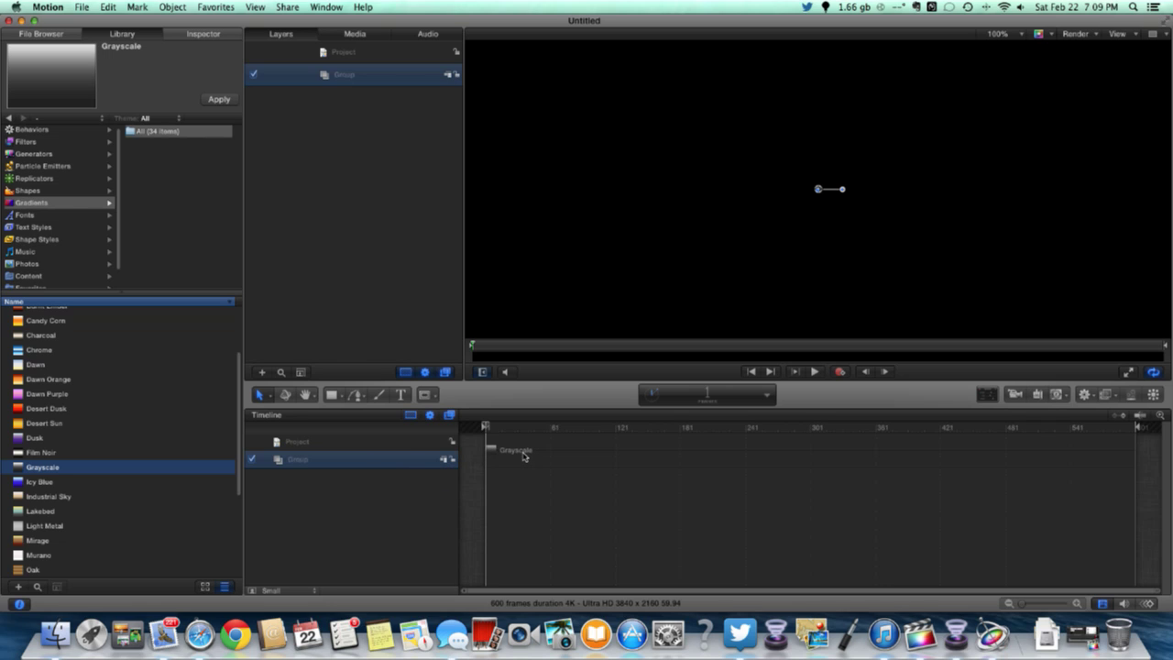
drag(524, 455, 524, 456)
Look through the library's filters and preview the Big Blast and Big Rain particle emitters
scroll(51, 179, up, 1)
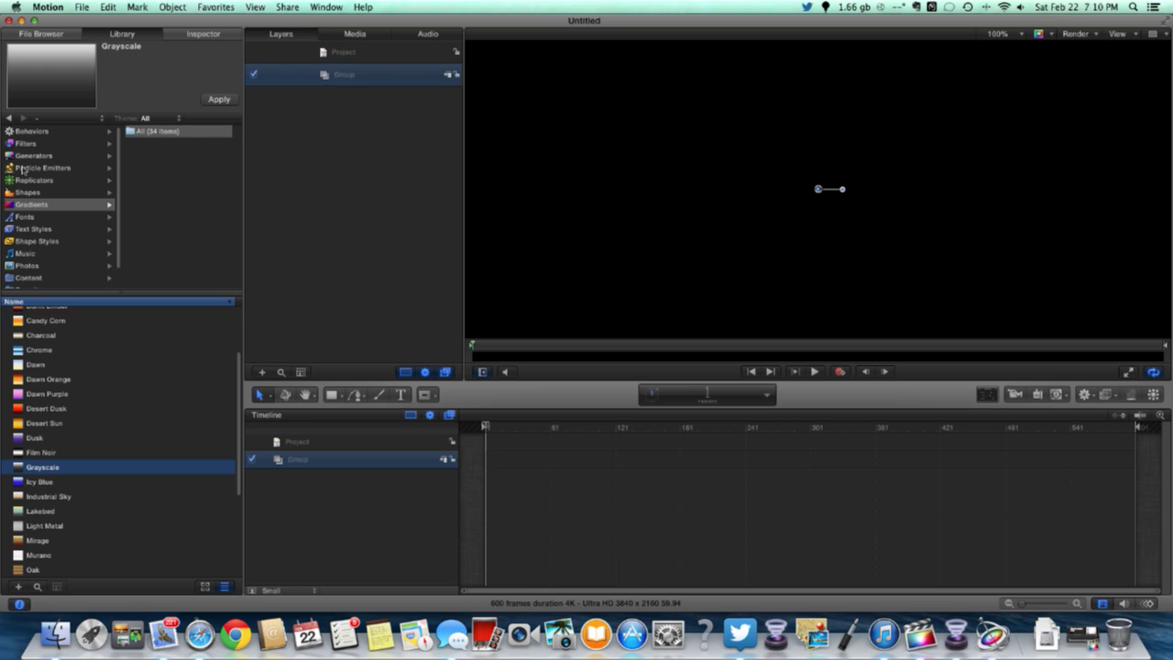
scroll(34, 183, down, 2)
scroll(33, 165, up, 3)
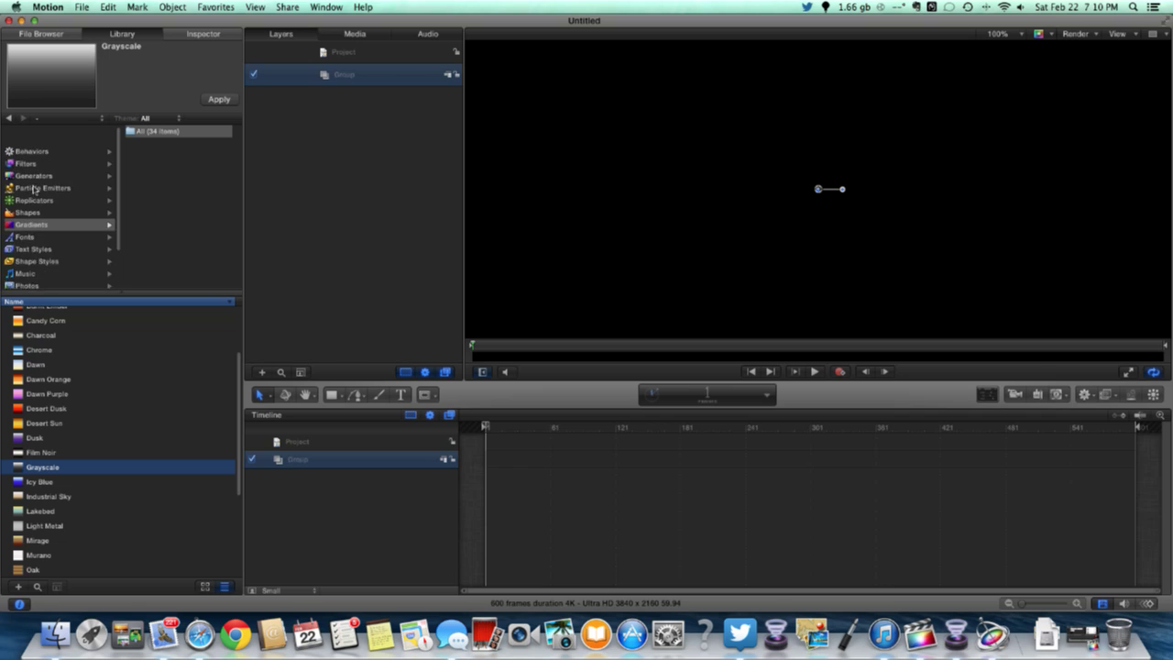
click(27, 143)
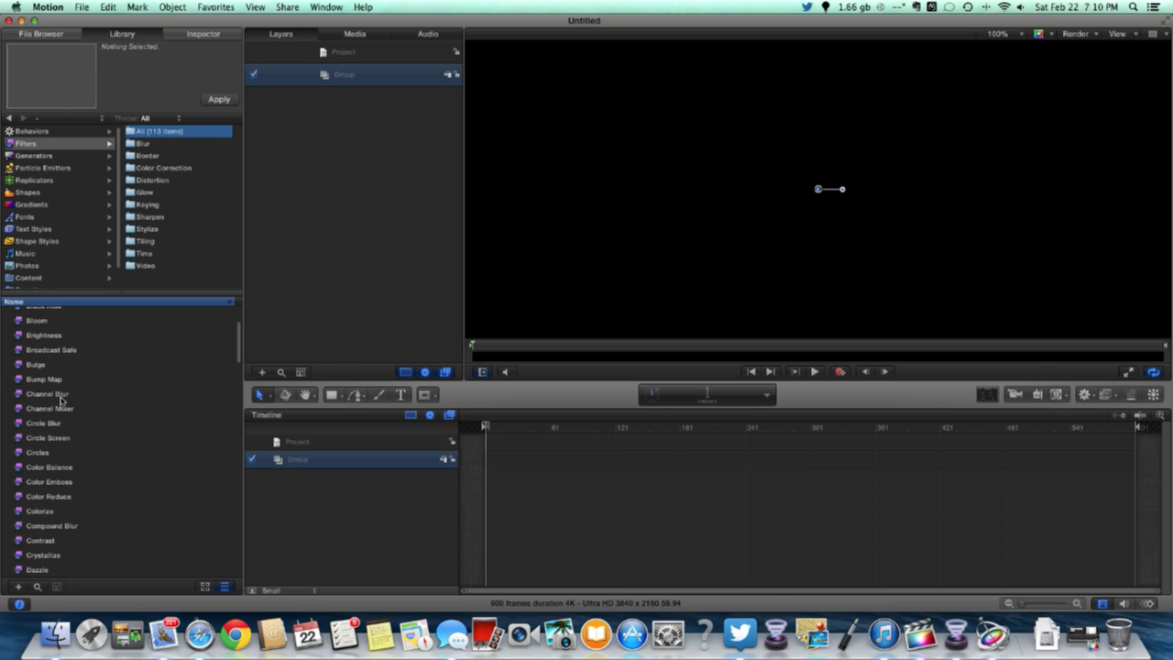
click(36, 168)
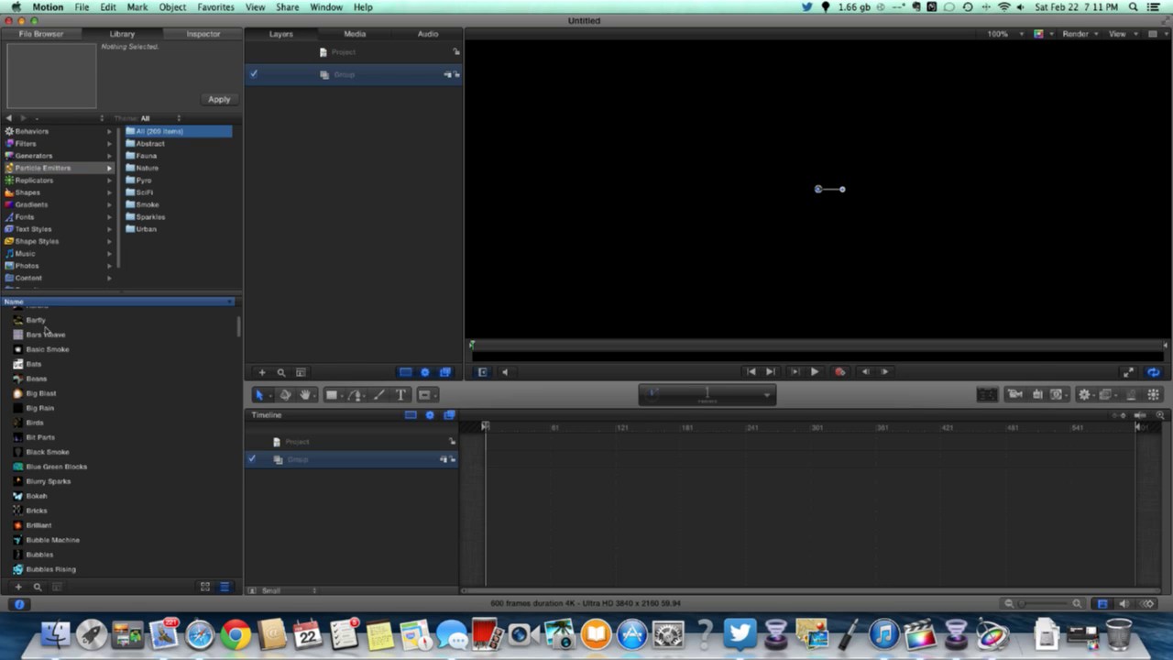
click(38, 407)
click(40, 394)
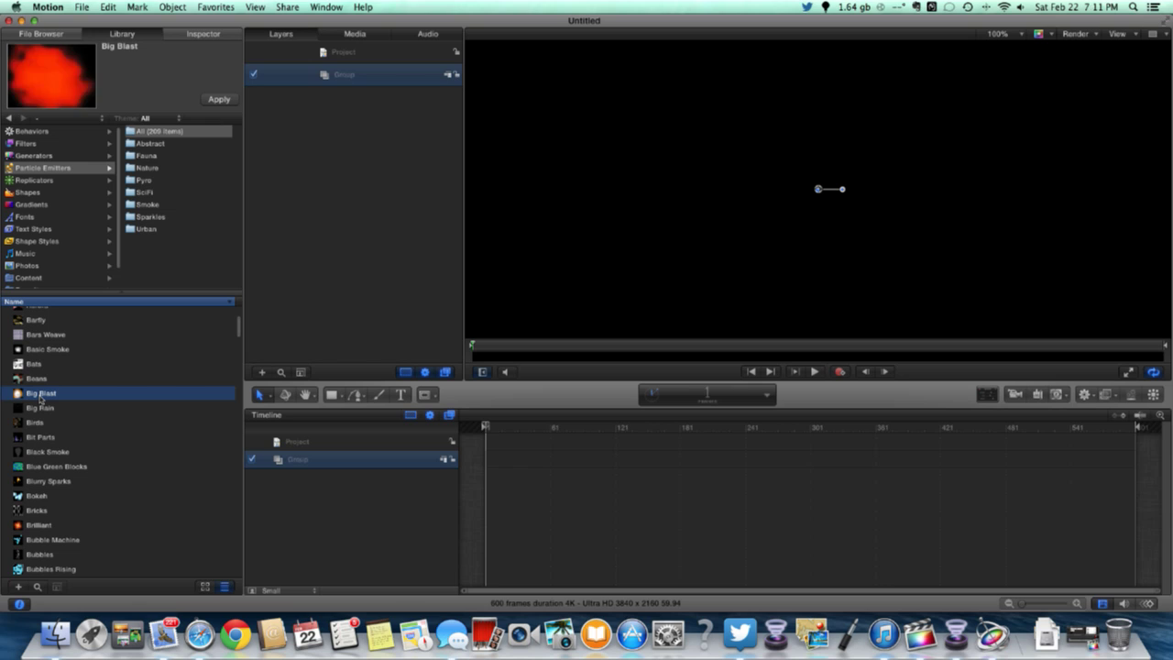
click(41, 408)
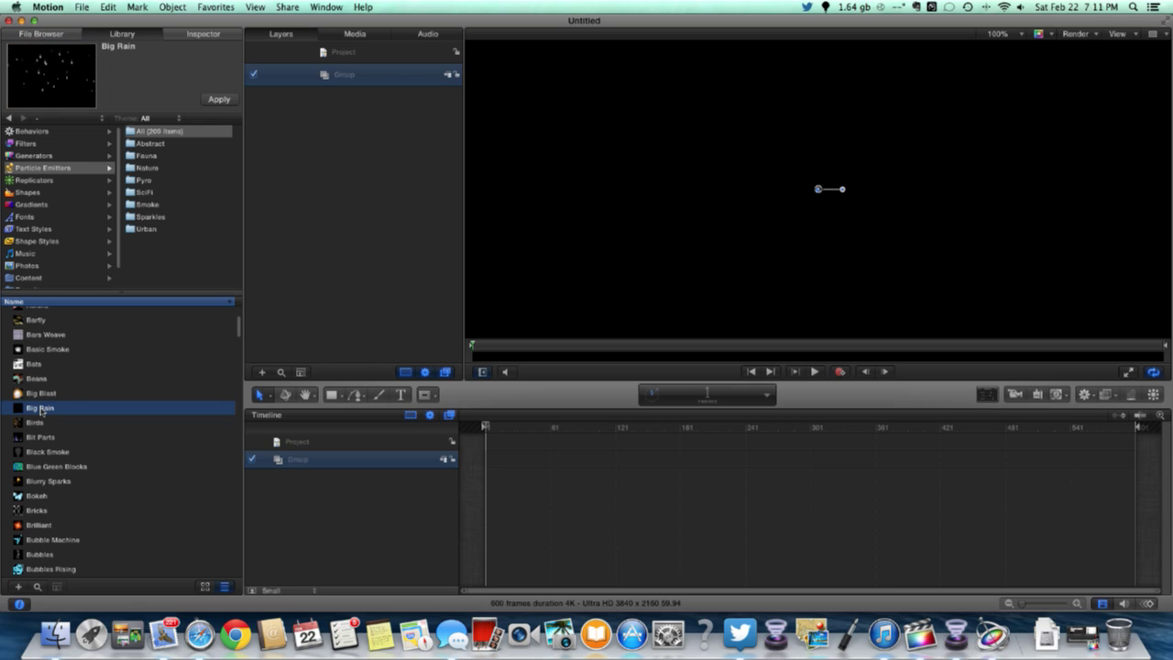
Add the Beans particle emitter to the project in a new group and play back its animation
click(44, 381)
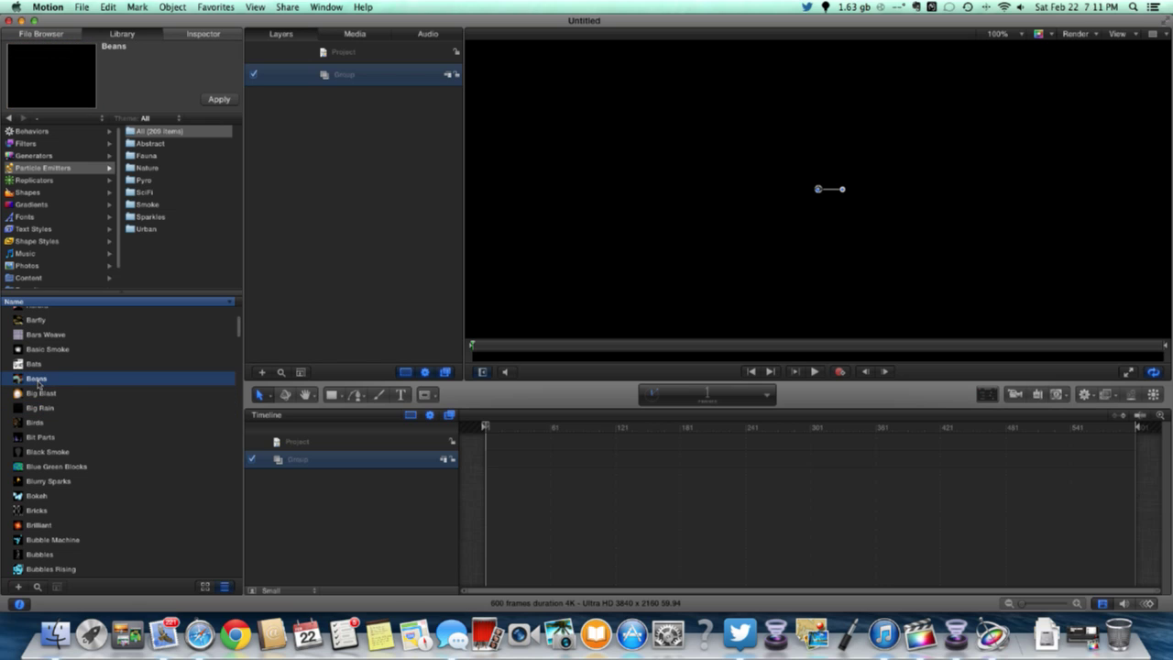
drag(70, 374, 324, 153)
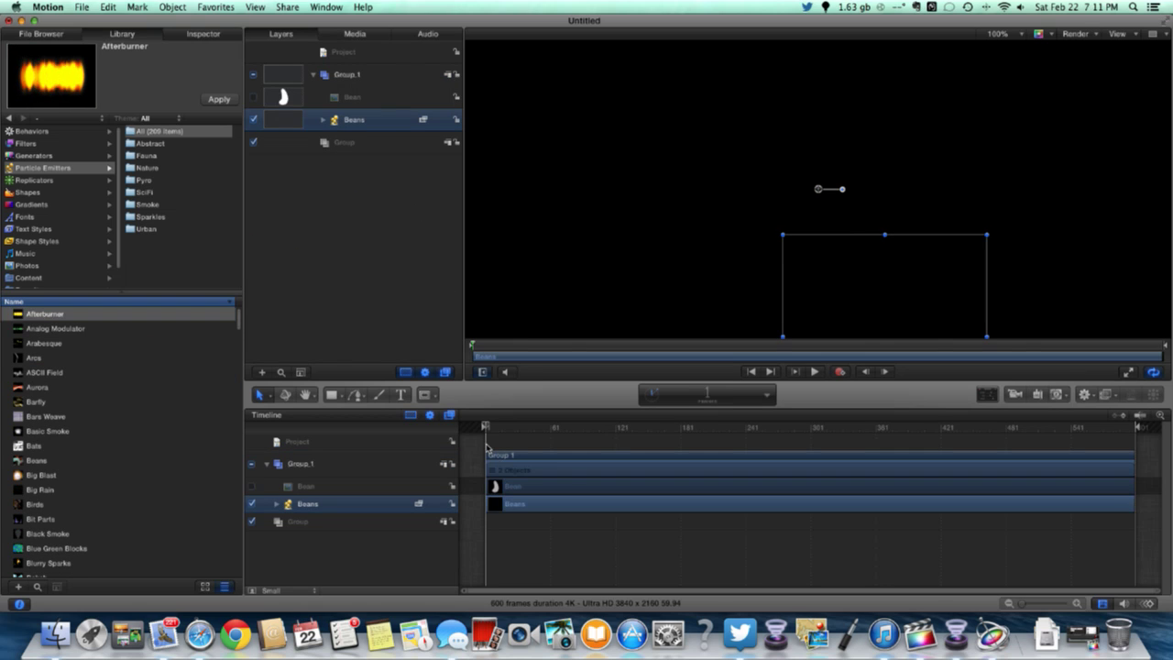
key(space)
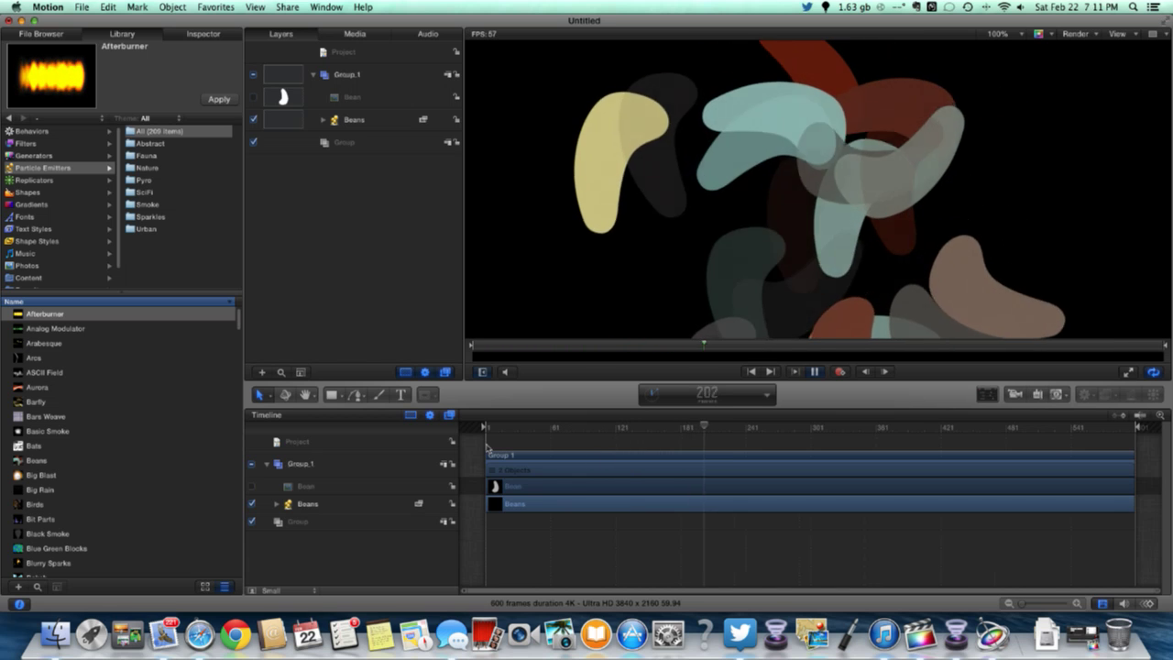
key(space)
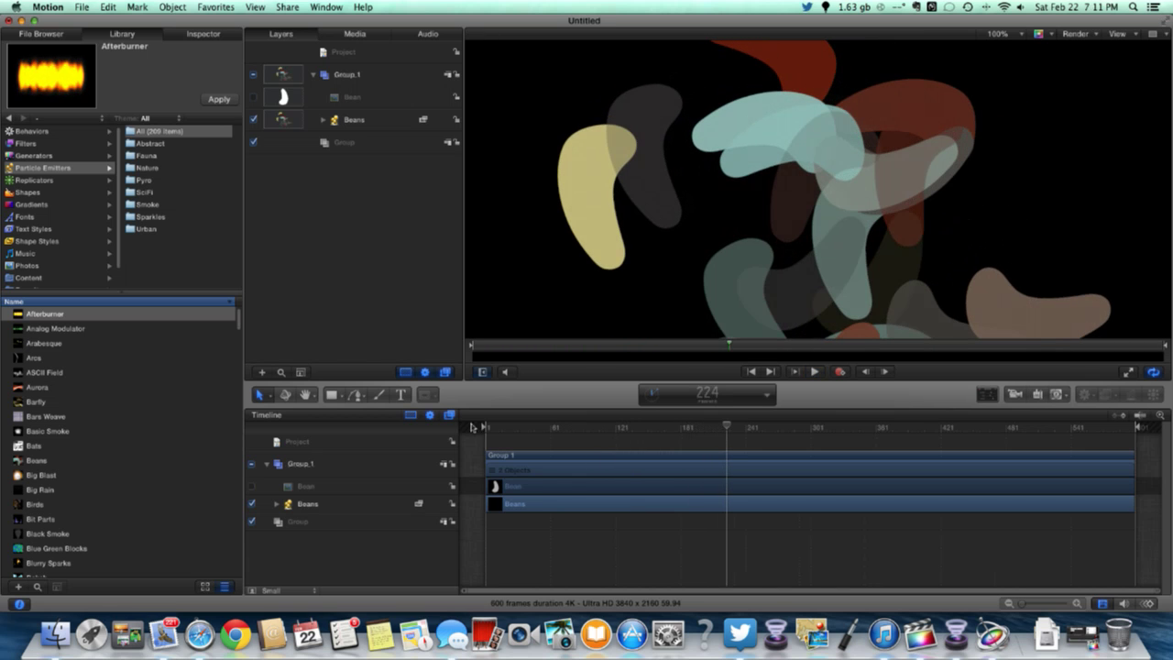
Look through the library's text styles and preview the Thick Chalk style
click(34, 229)
scroll(61, 411, down, 5)
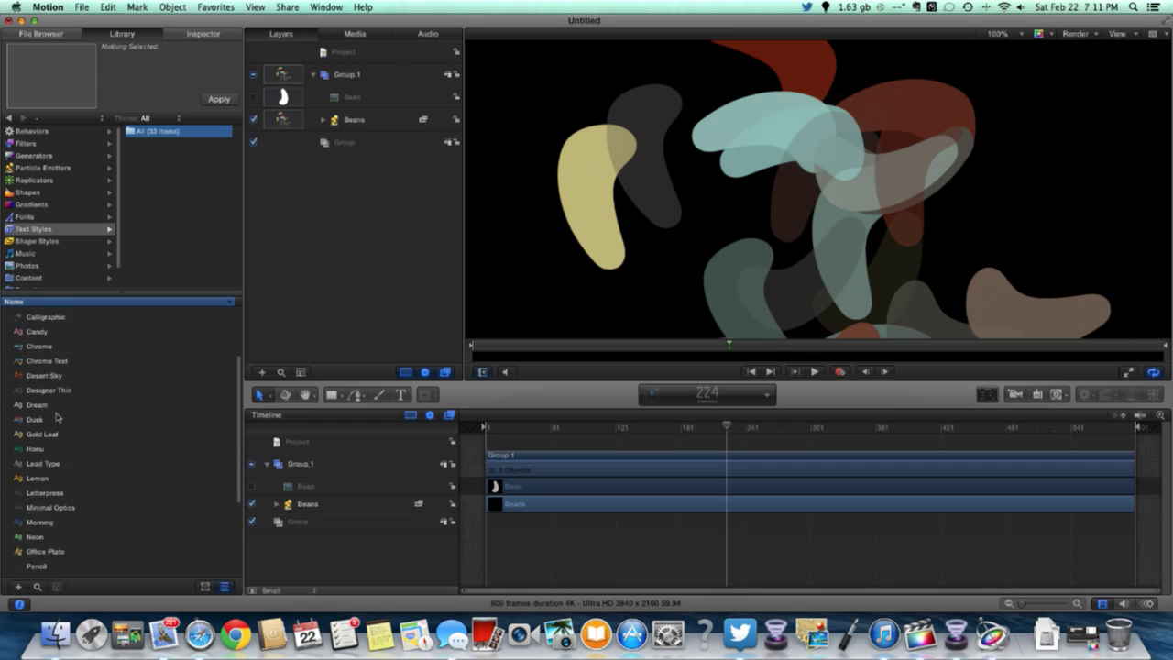
click(53, 512)
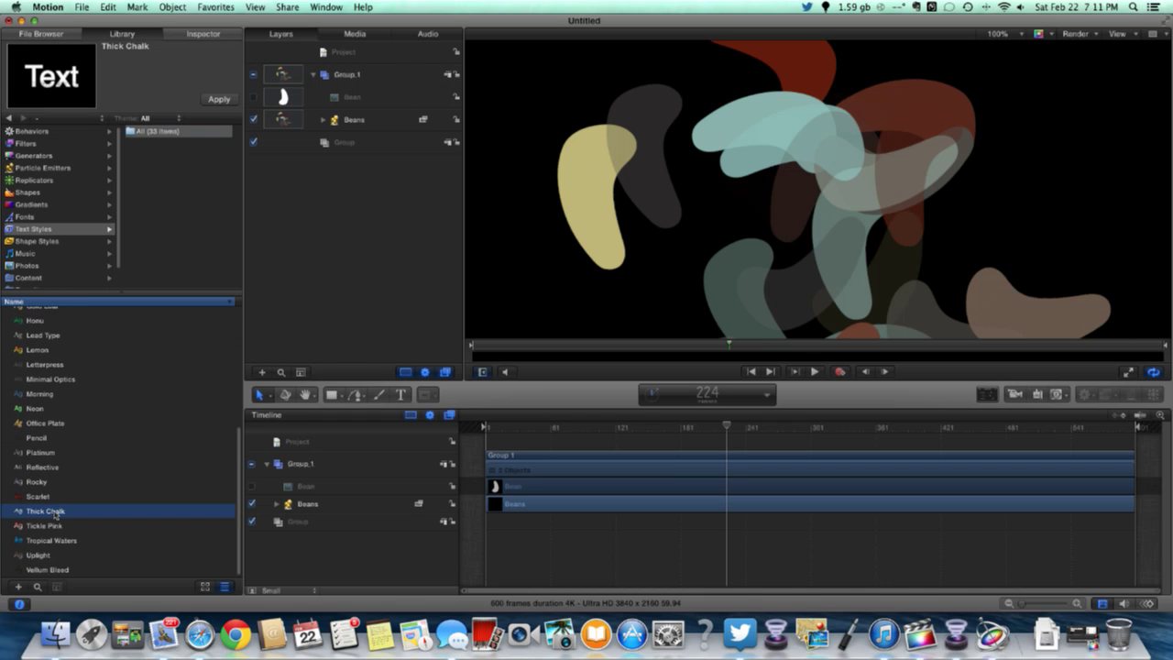
drag(154, 513, 117, 513)
Add a text layer over the beans in the upper canvas reading "iApplereviews Motion Intro Making"
click(400, 395)
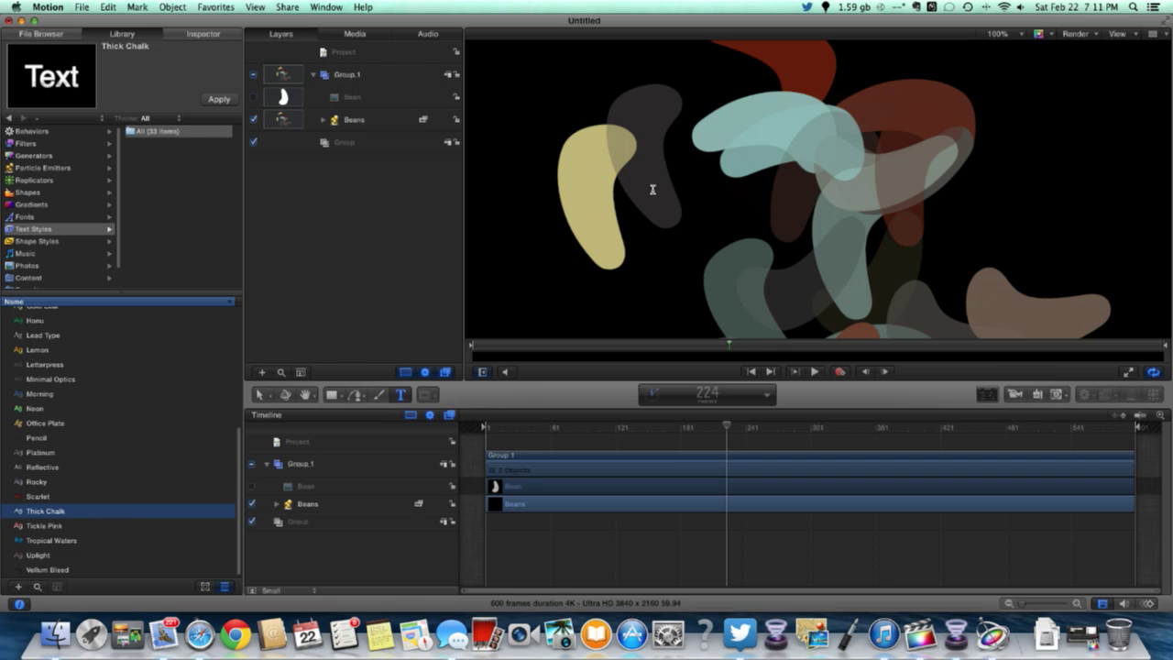
click(728, 110)
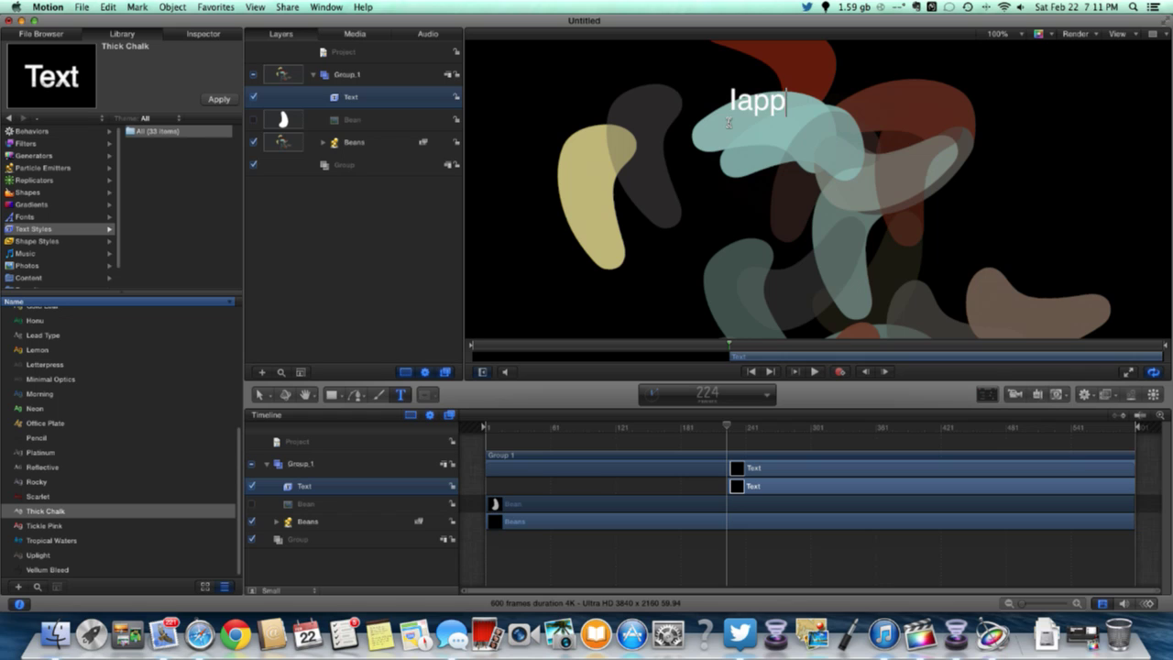
key(BackSpace)
key(BackSpace)
key(BackSpace)
key(BackSpace)
text(iApplereviews)
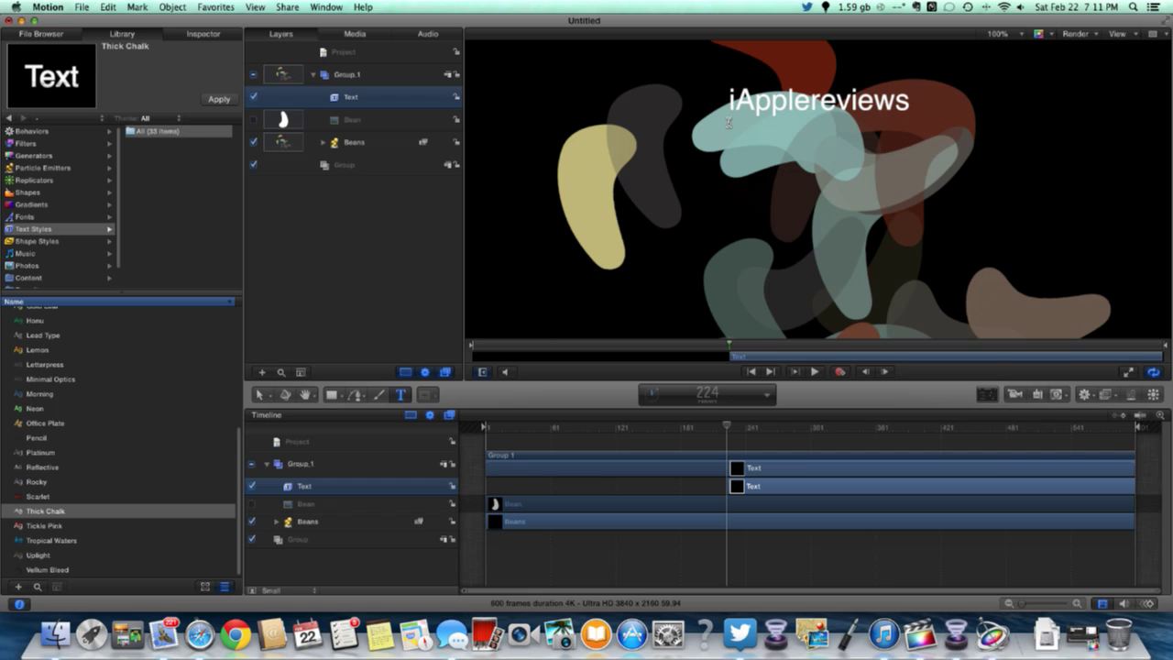
text( Motion I)
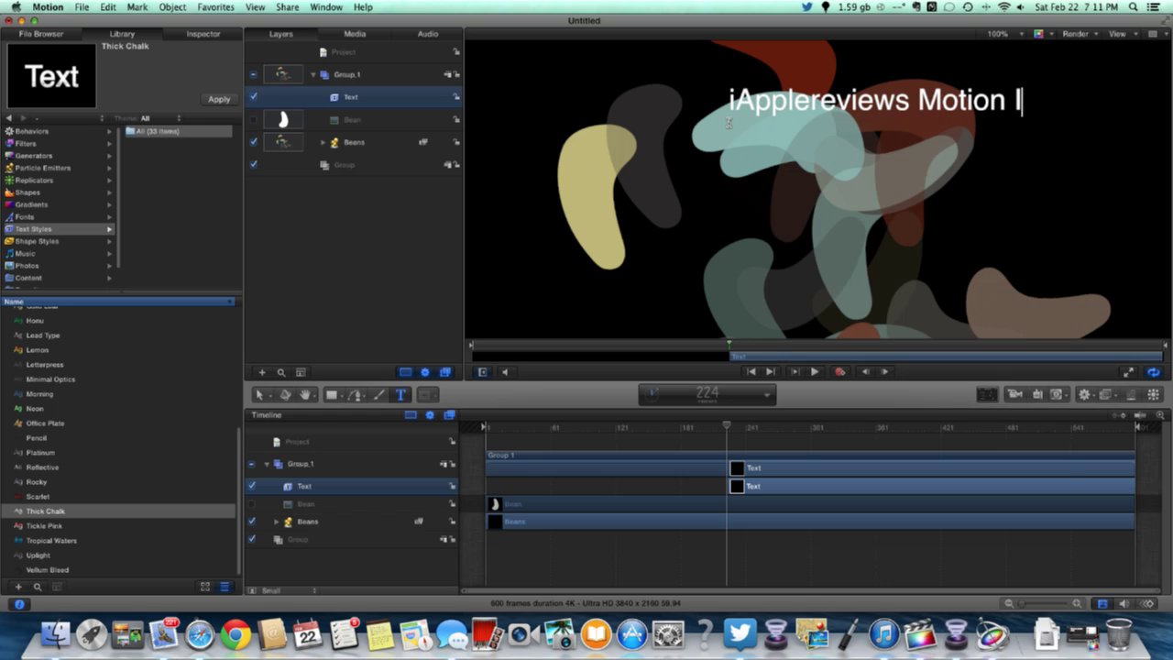
text(ntro Mak)
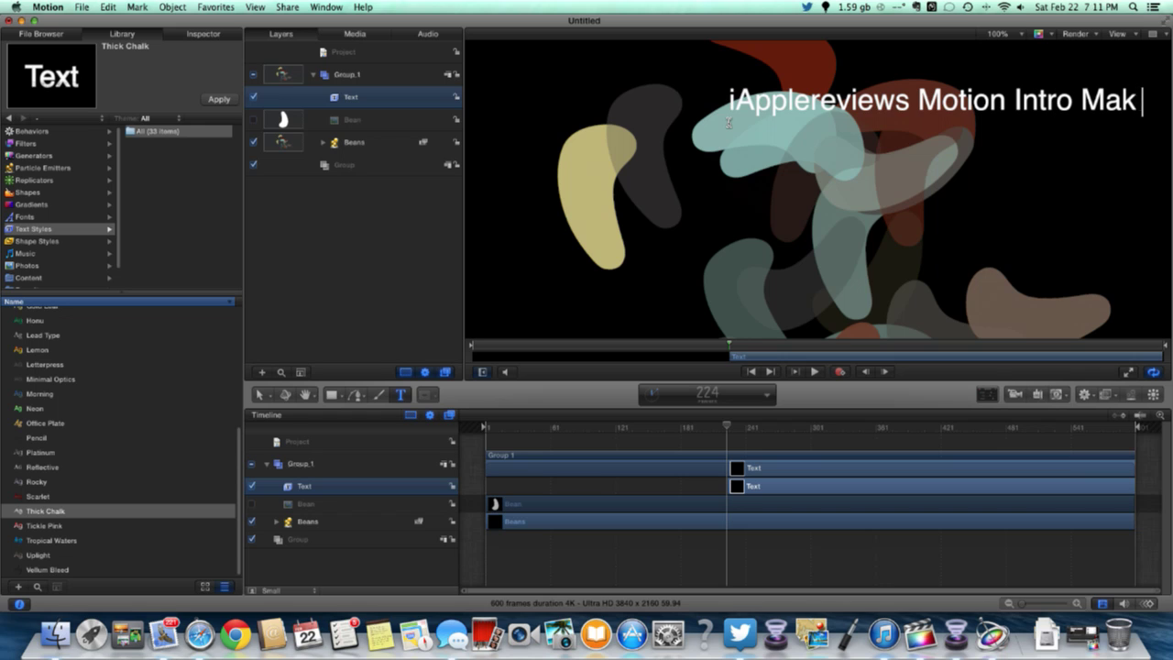
text(ing)
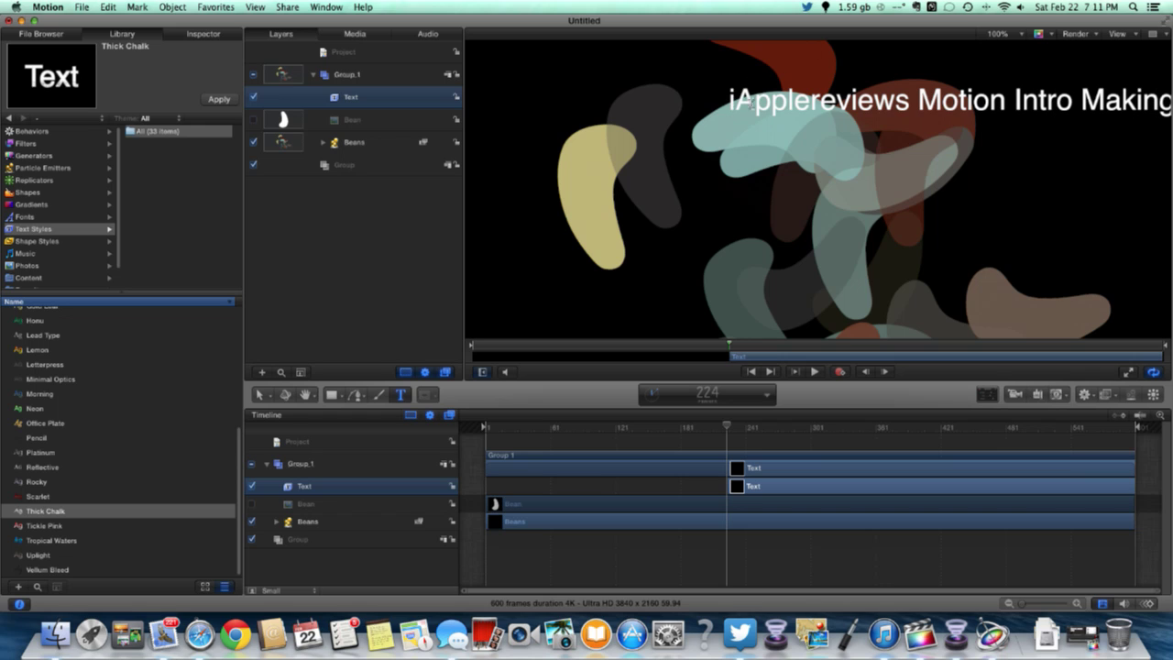
Finish editing the title text, shift it leftward to centre it across the upper canvas, and clear the selection
double_click(753, 103)
triple_click(848, 98)
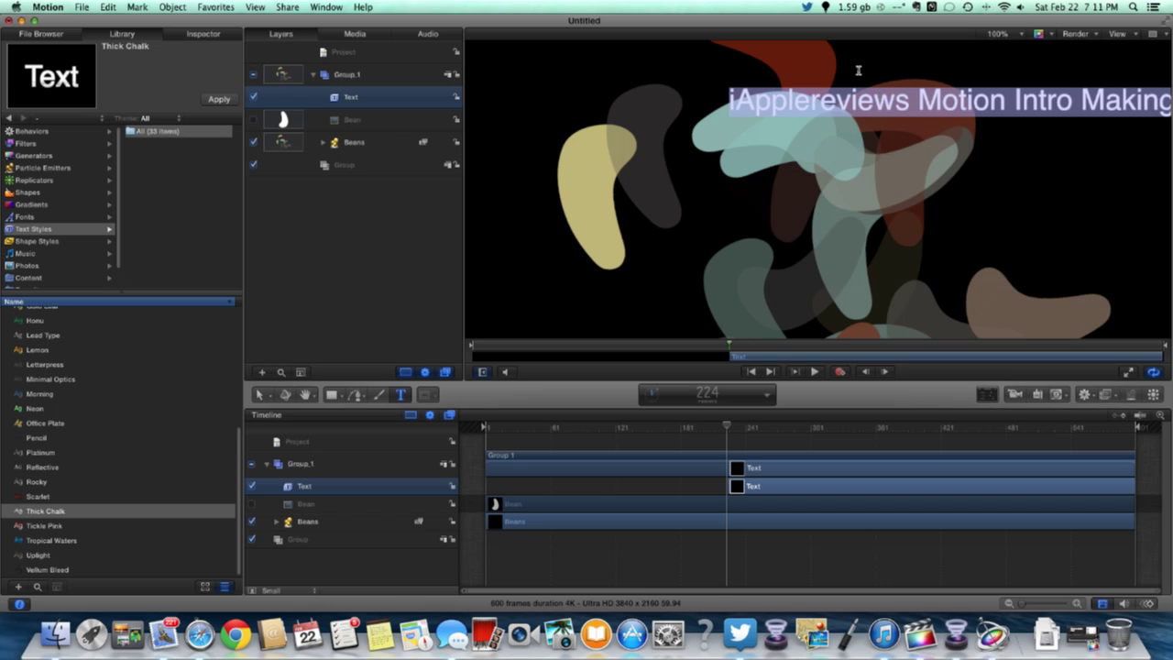
click(858, 99)
key(Escape)
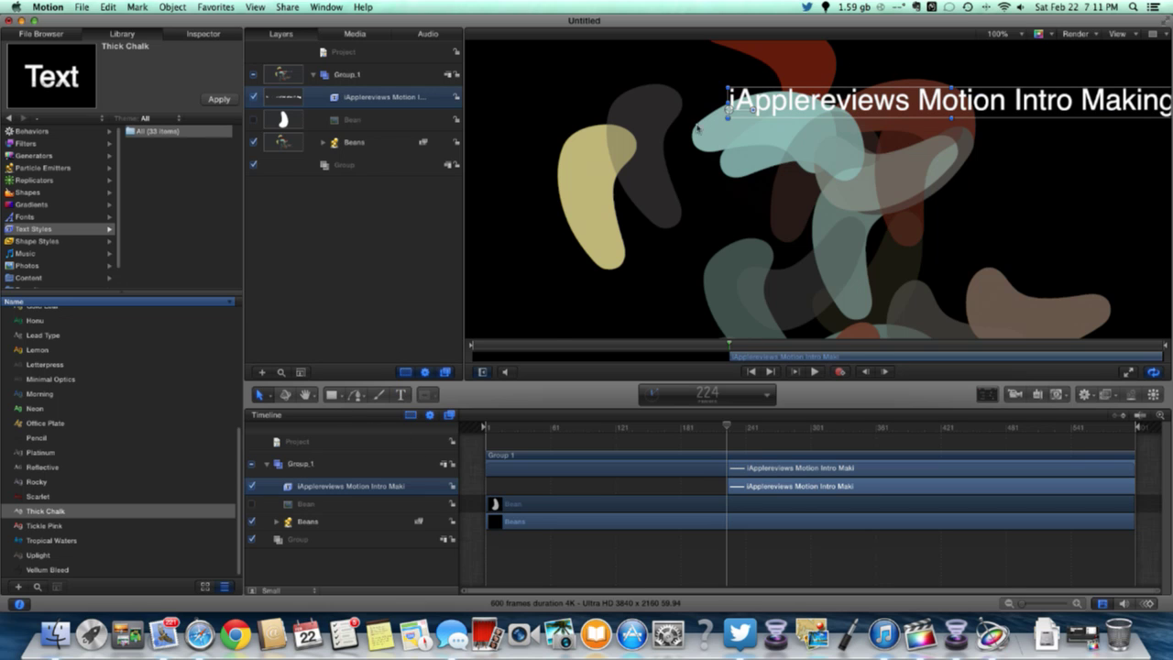
drag(829, 103, 691, 103)
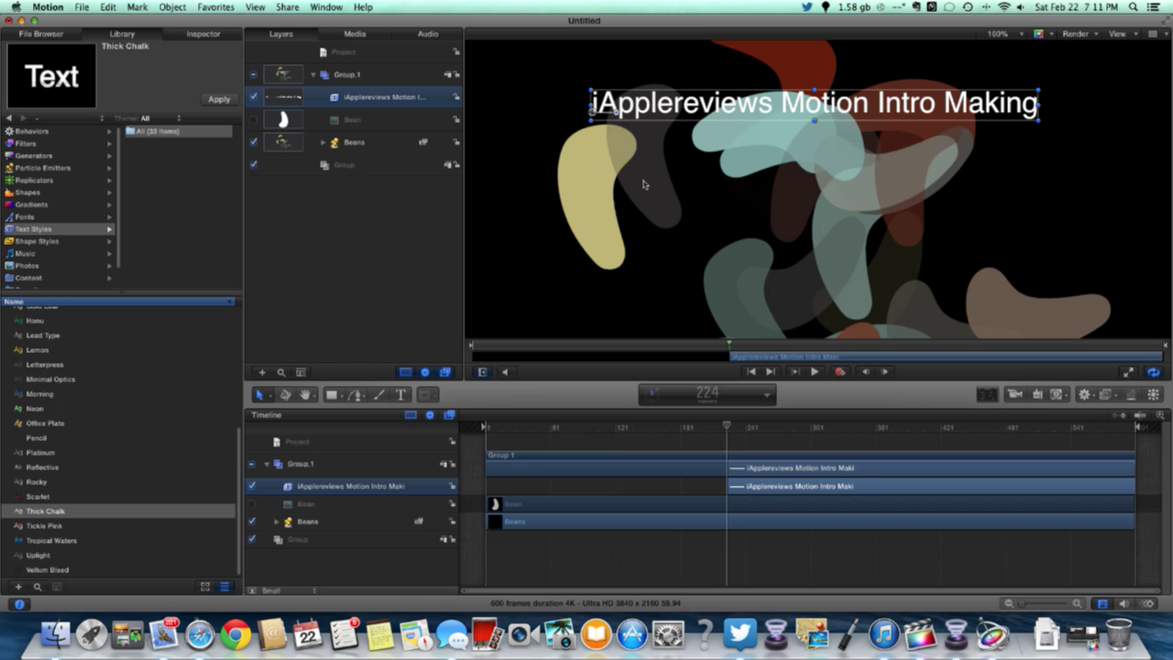
click(555, 227)
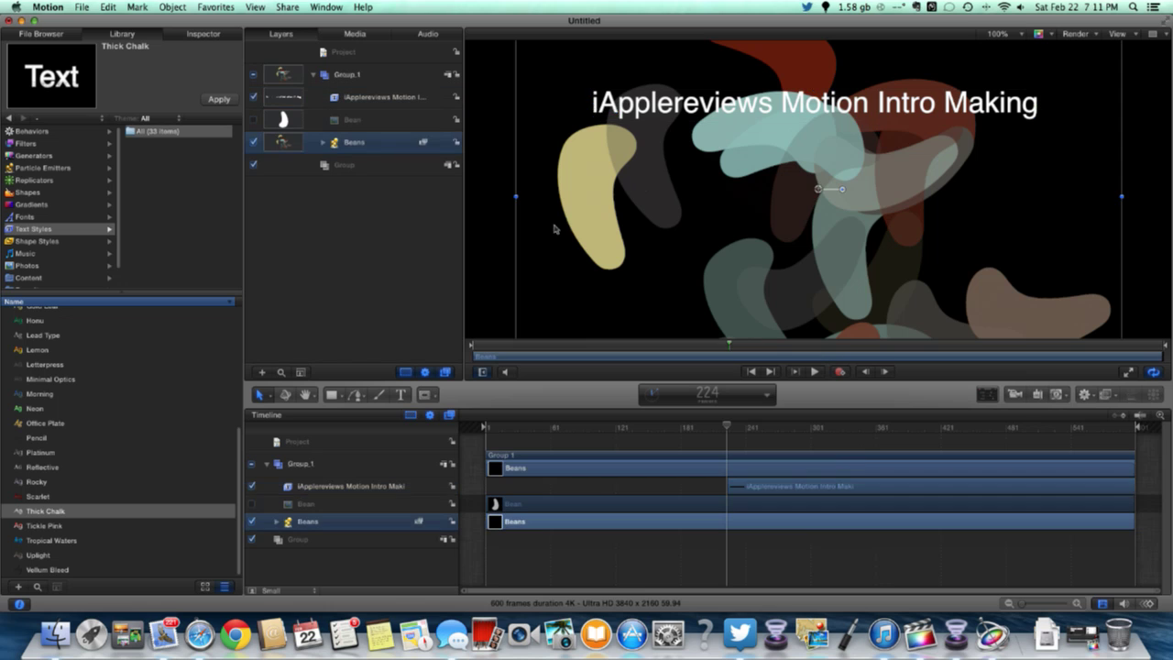
click(649, 556)
Play the composition from the first frame to check when the title appears over the beans
drag(729, 429, 484, 429)
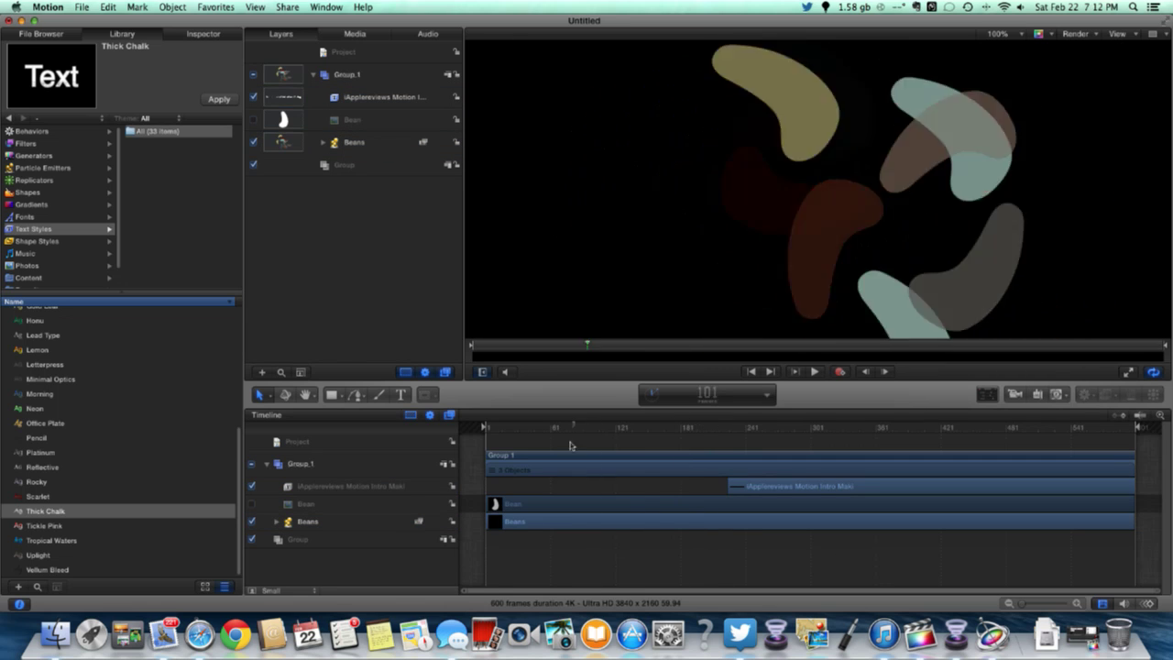
key(space)
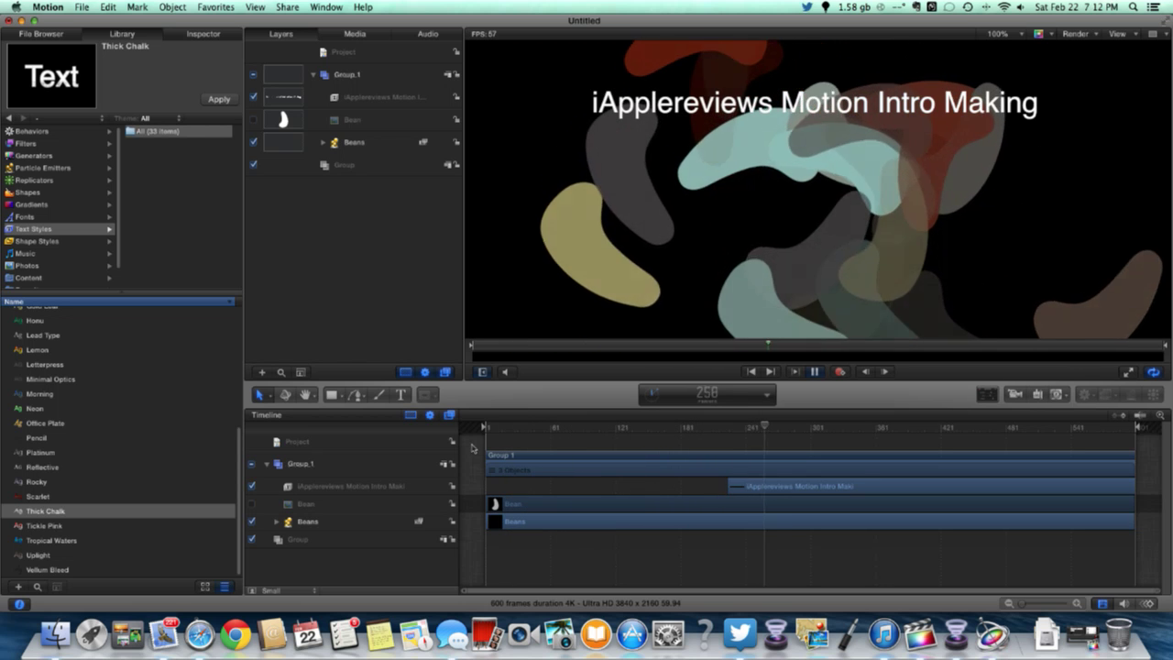
key(space)
Move the title clip earlier in the timeline to start at about frame 100, and play back the composition to check its timing
drag(774, 487, 551, 497)
key(Home)
key(space)
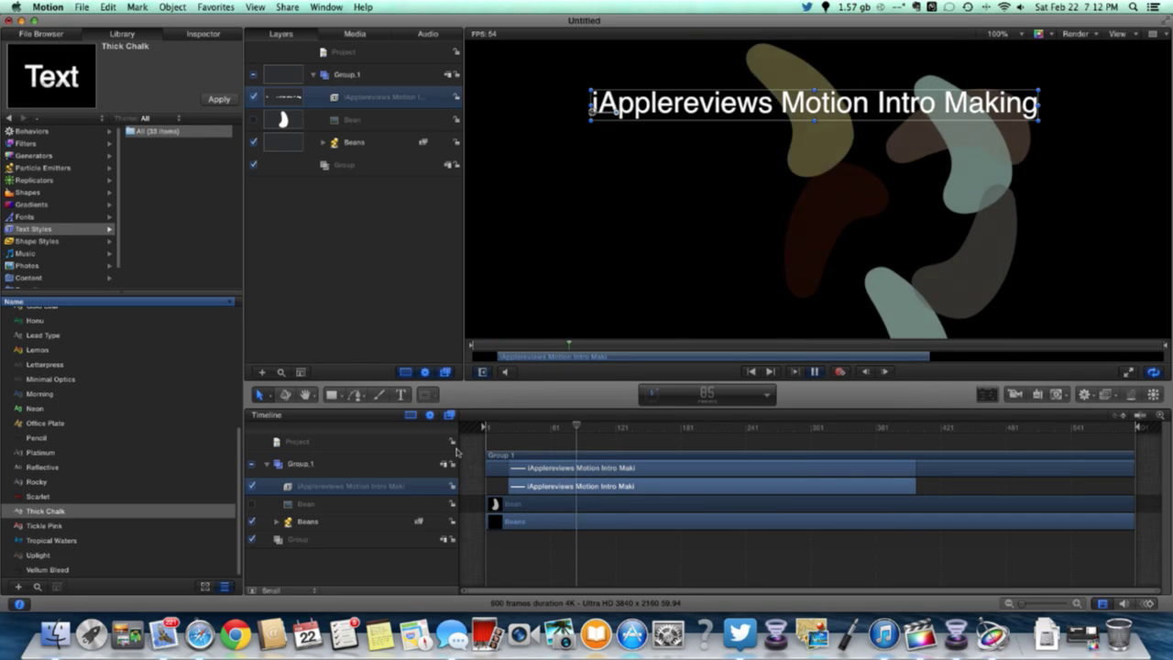
key(space)
drag(526, 486, 612, 487)
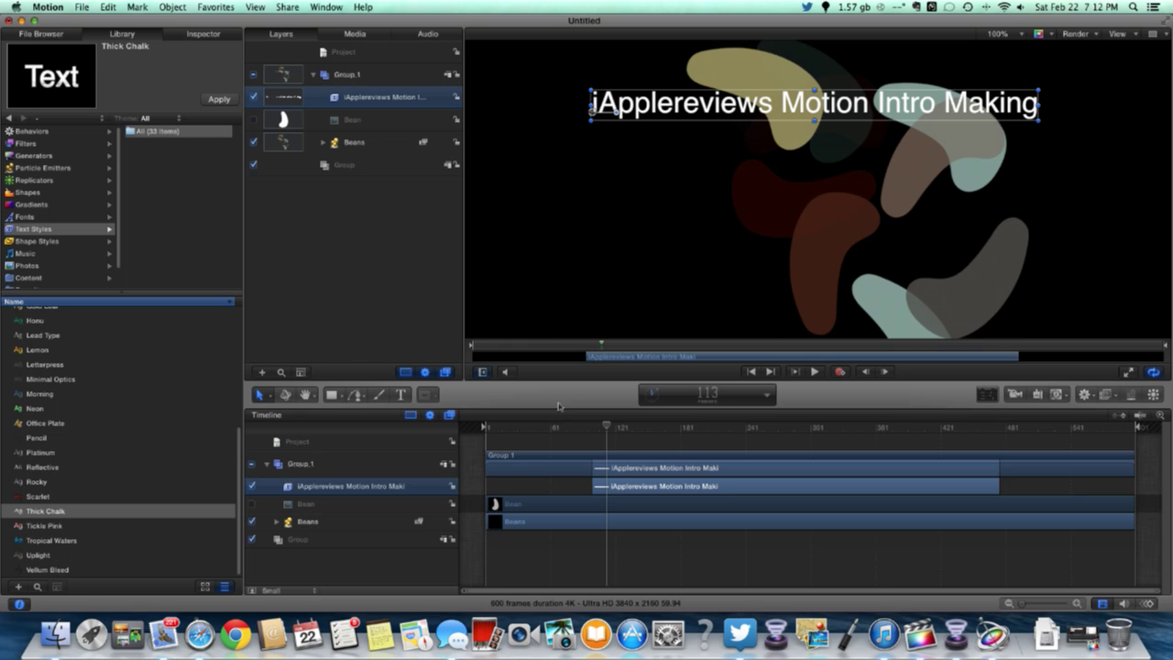
click(561, 283)
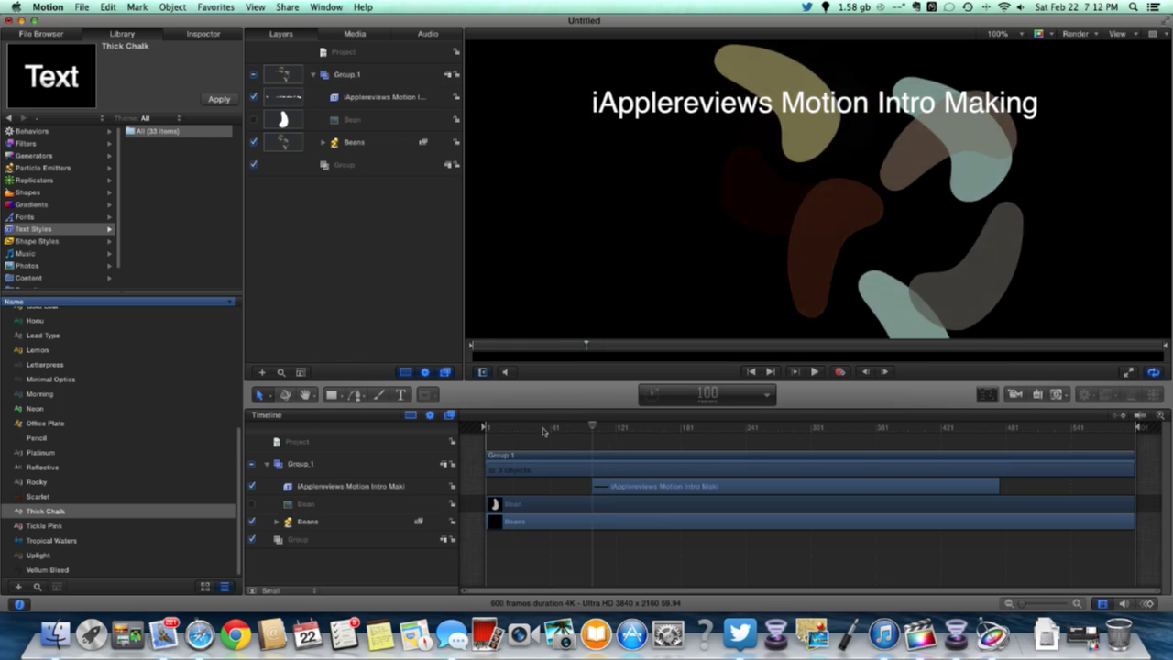
drag(608, 427, 472, 428)
key(space)
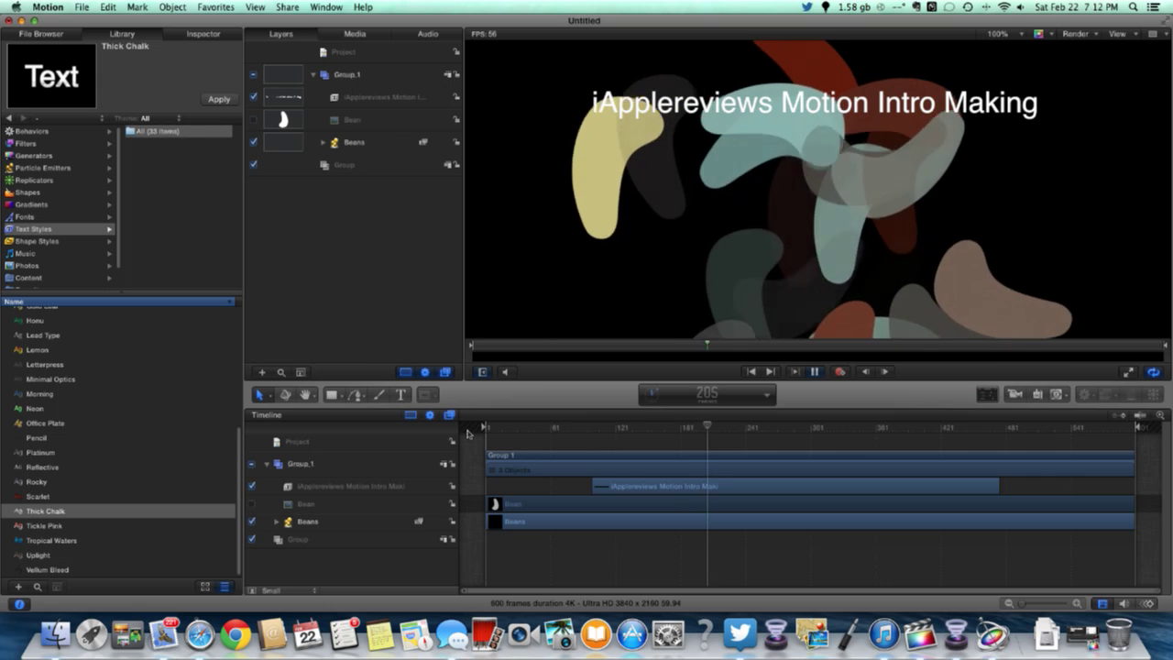
key(space)
Try applying the Motion Path behavior from Basic Motion to the title, and play back the composition
double_click(747, 100)
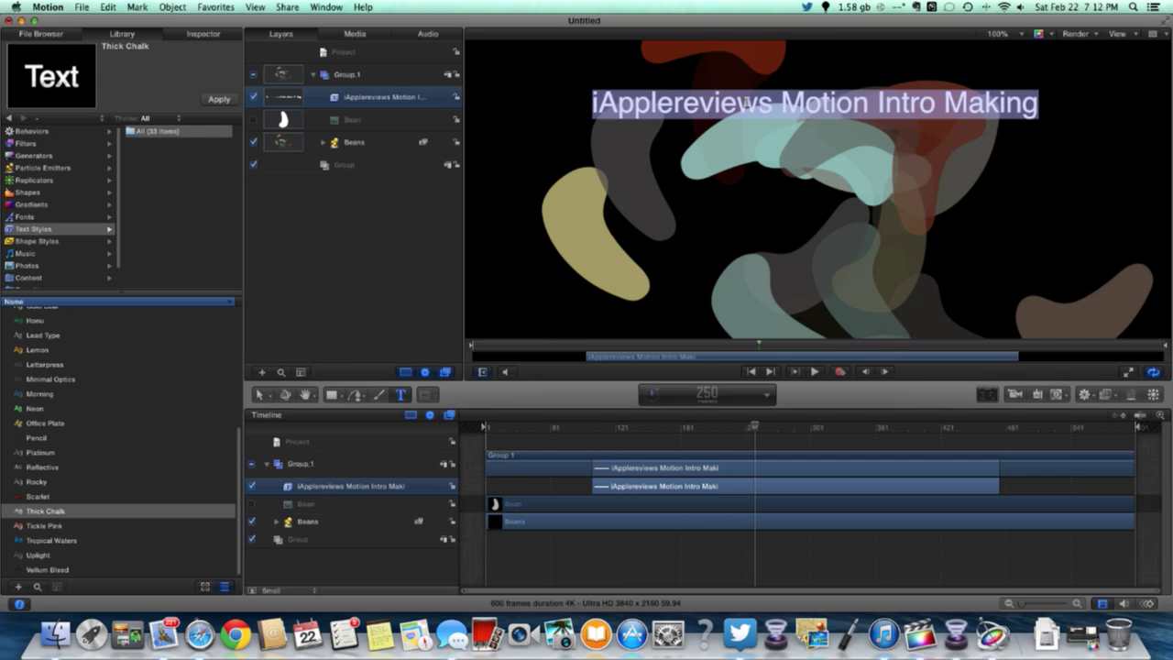
click(19, 133)
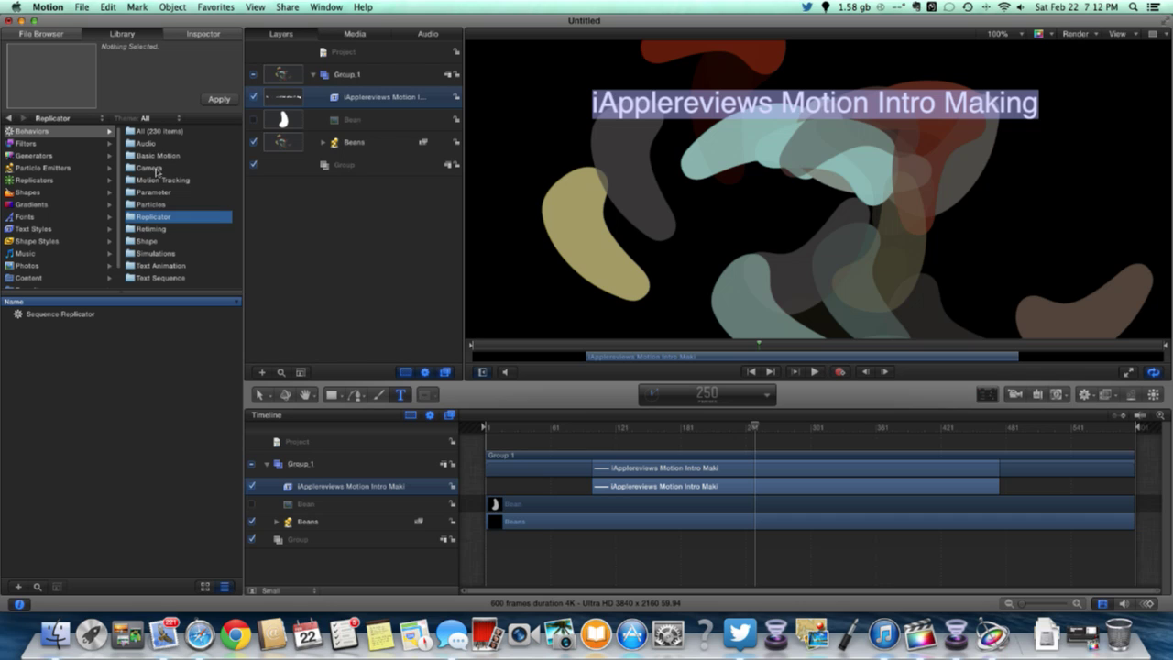
click(156, 158)
click(41, 345)
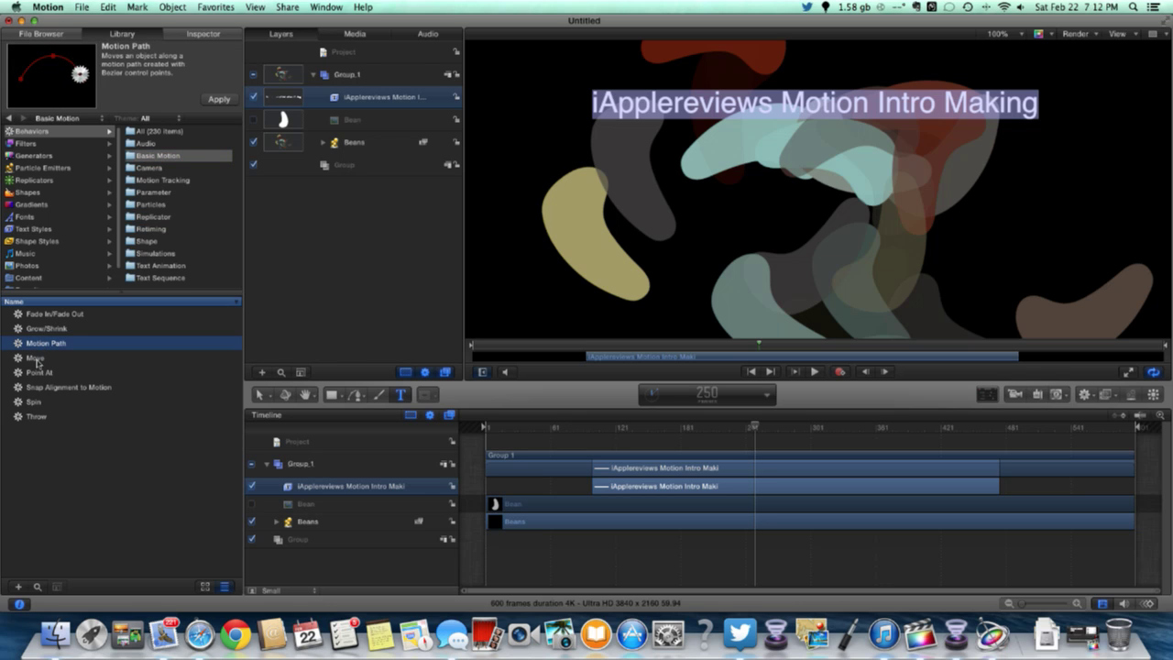
mouse_move(47, 352)
mouse_down()
mouse_move(307, 286)
mouse_move(628, 478)
mouse_move(634, 496)
mouse_up()
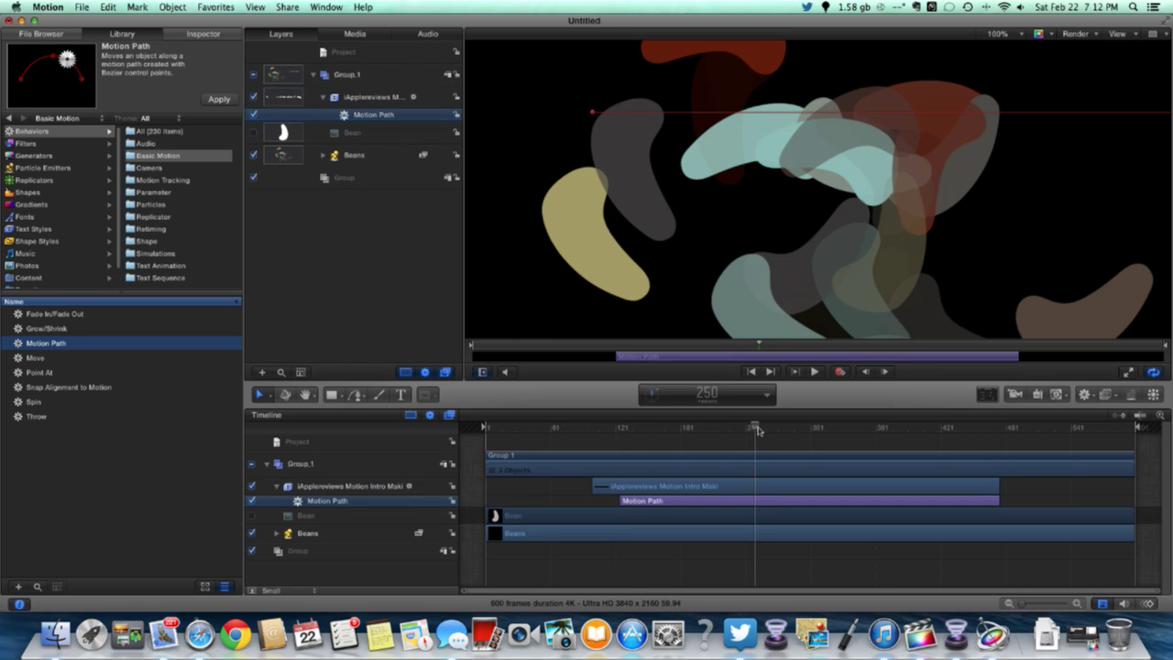
key(Home)
key(space)
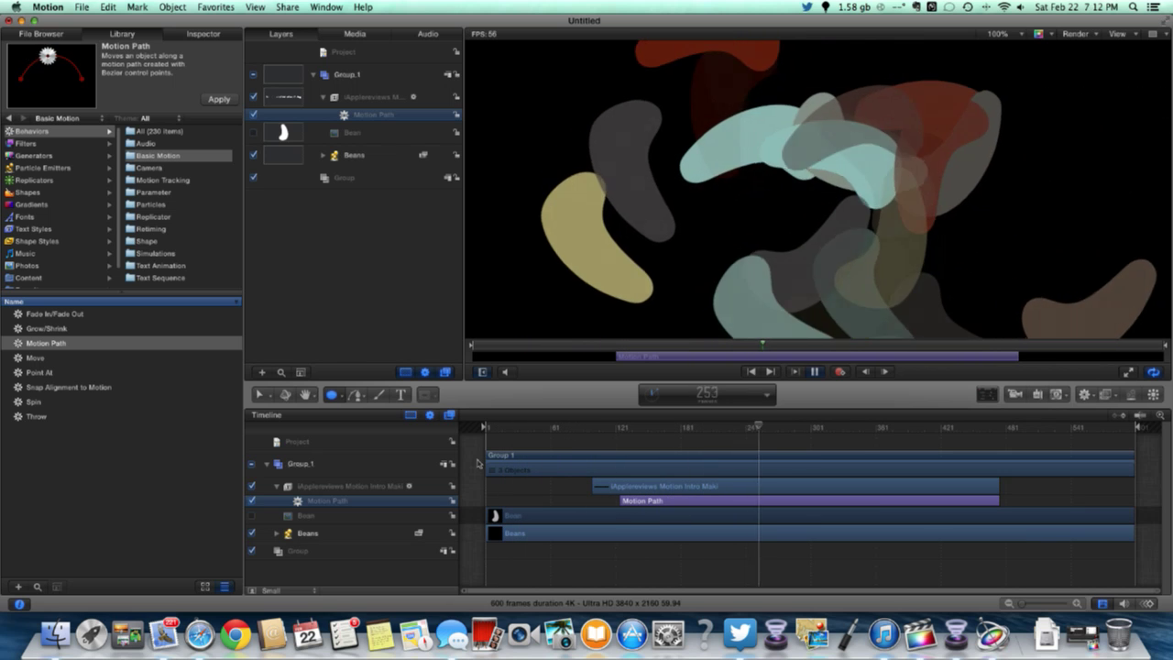
key(space)
Try shifting the Motion Path behavior earlier so it begins before the title clip, and play from the first frame
drag(641, 502, 415, 509)
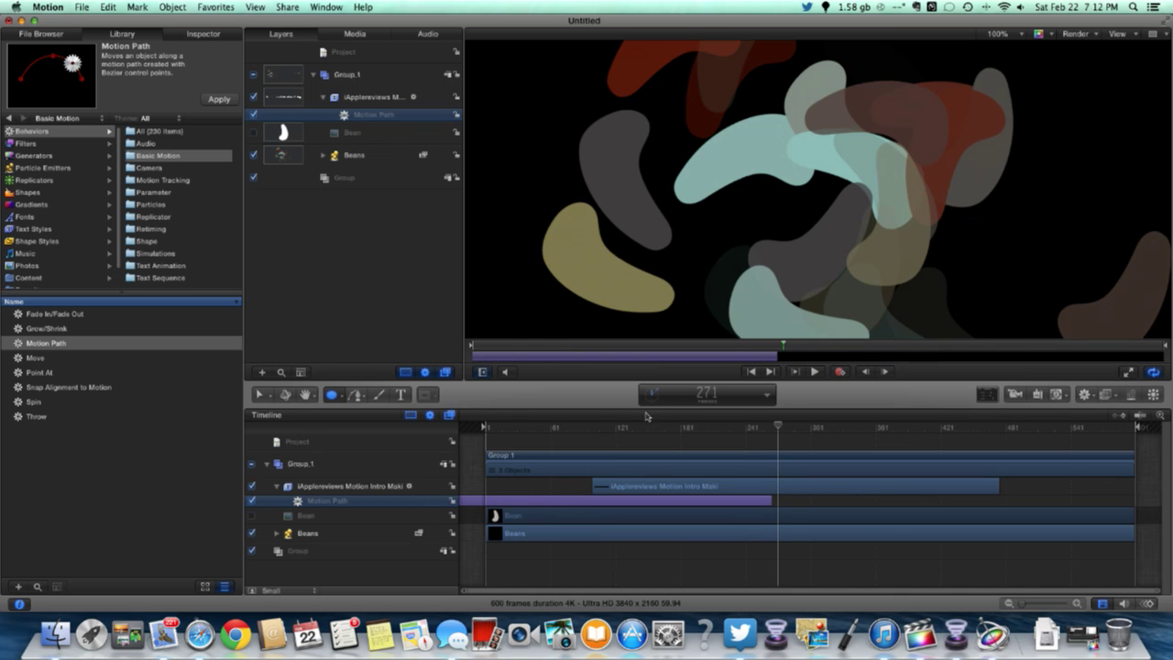
drag(784, 427, 469, 447)
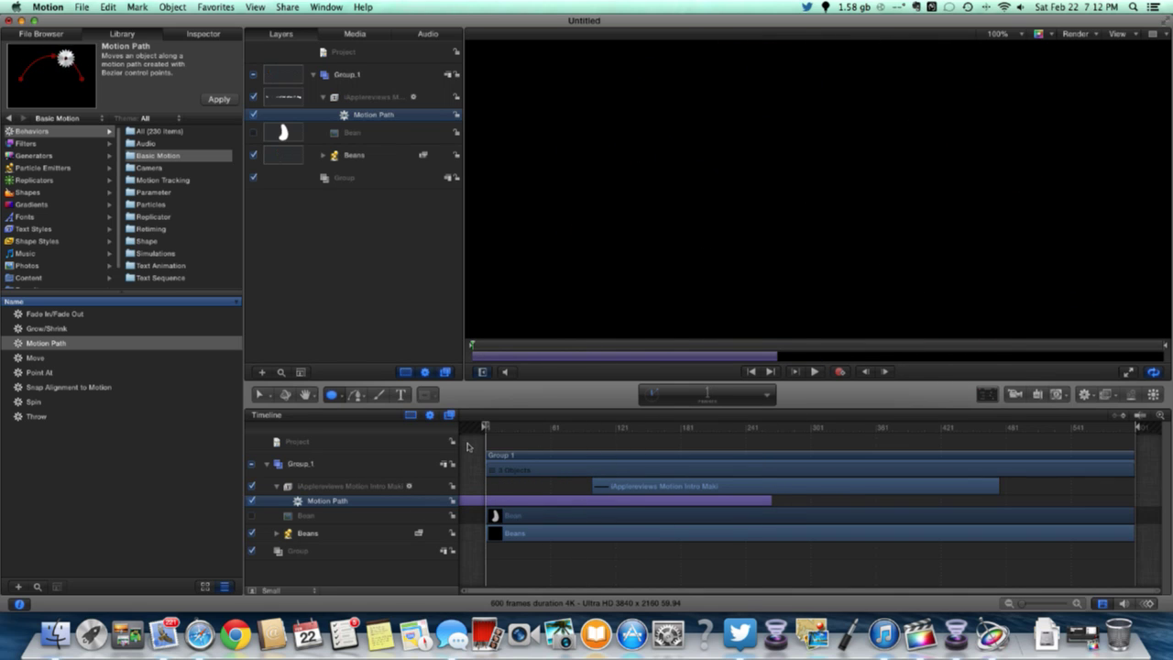
key(space)
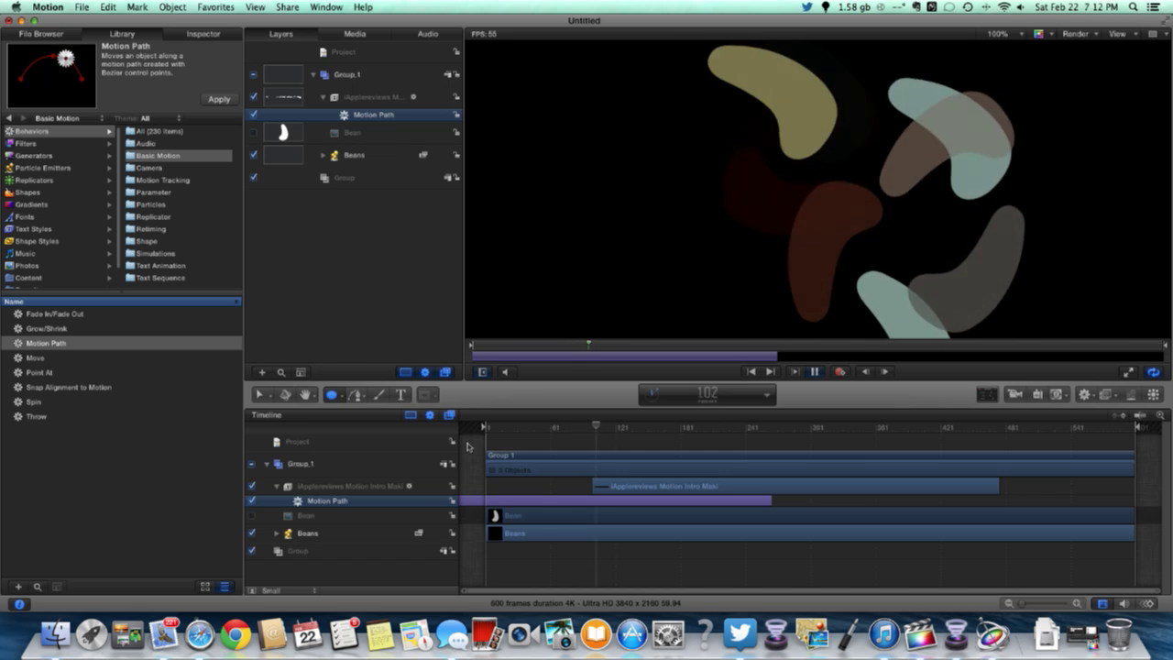
key(space)
Try the Motion Path behavior starting at frame 181, play the composition from the beginning, and remove the behavior from the title
drag(561, 501, 850, 508)
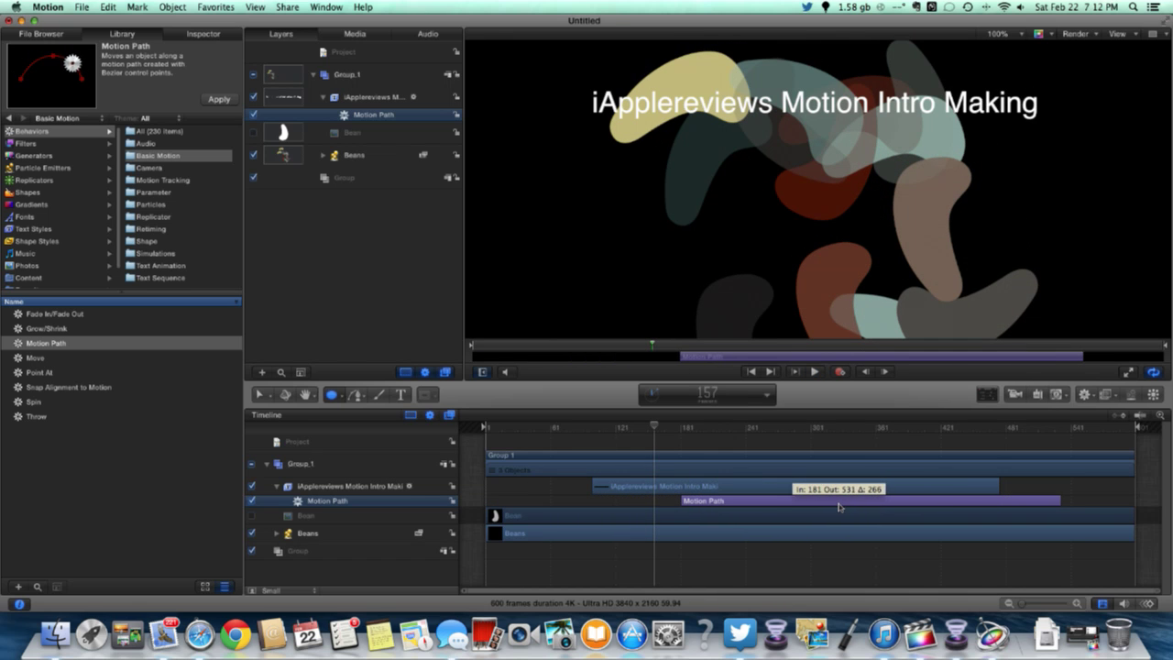
drag(656, 428, 479, 430)
key(space)
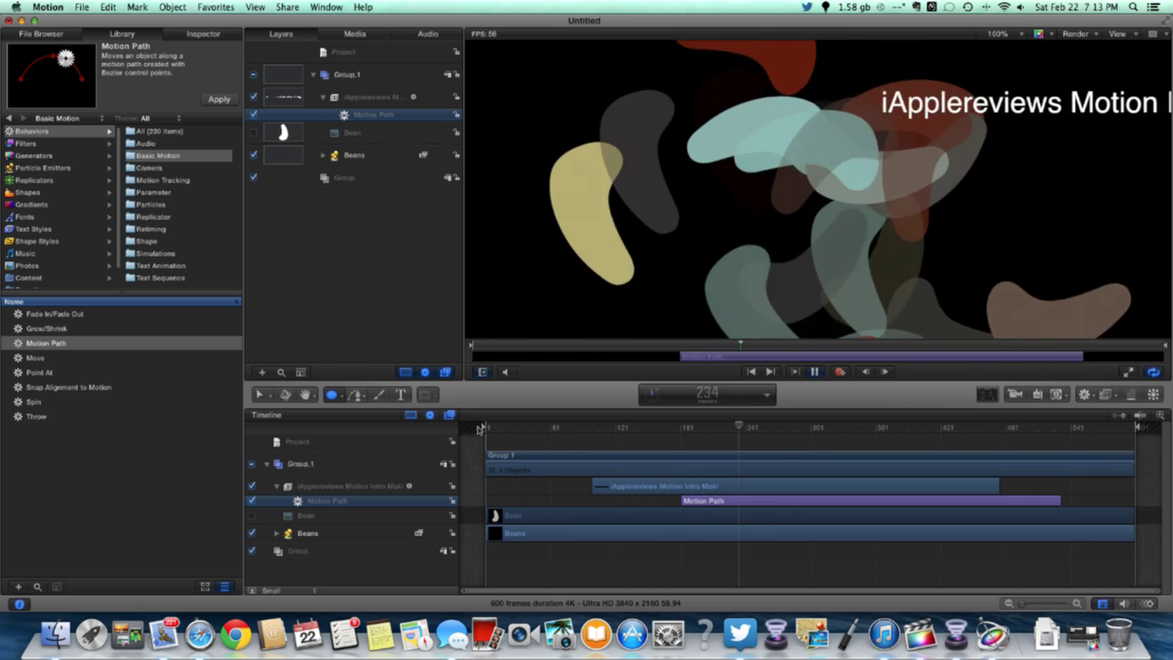
key(space)
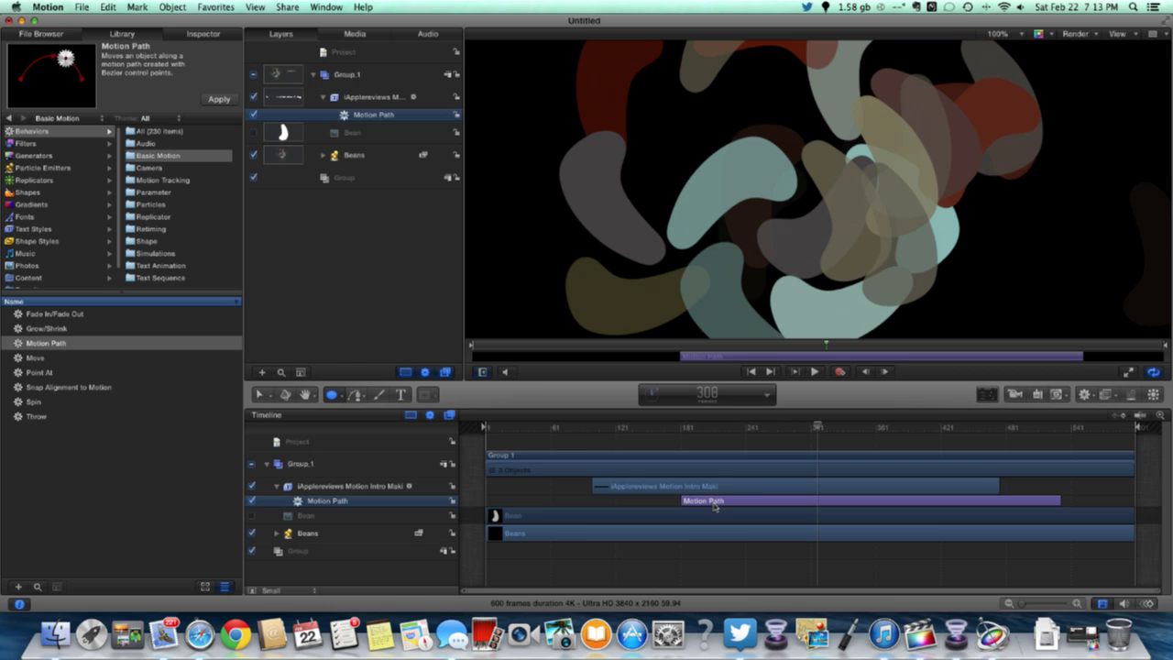
key(Delete)
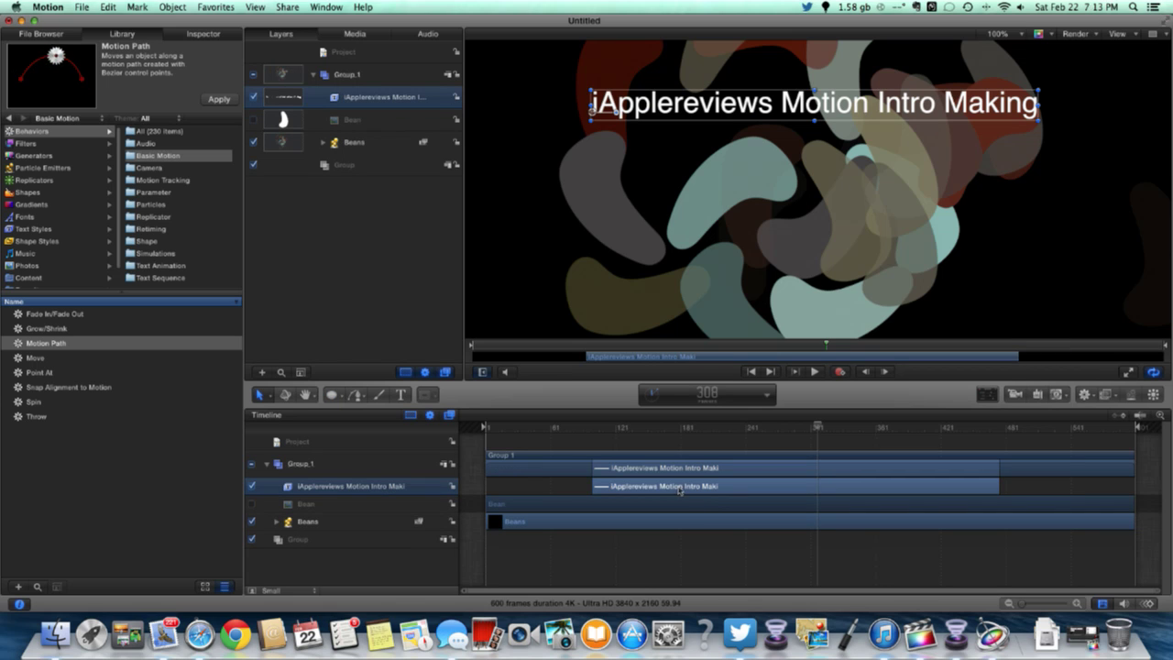
Move the title clip earlier to start at about frame 81 and apply the Type On text animation behavior to it
drag(653, 482, 634, 483)
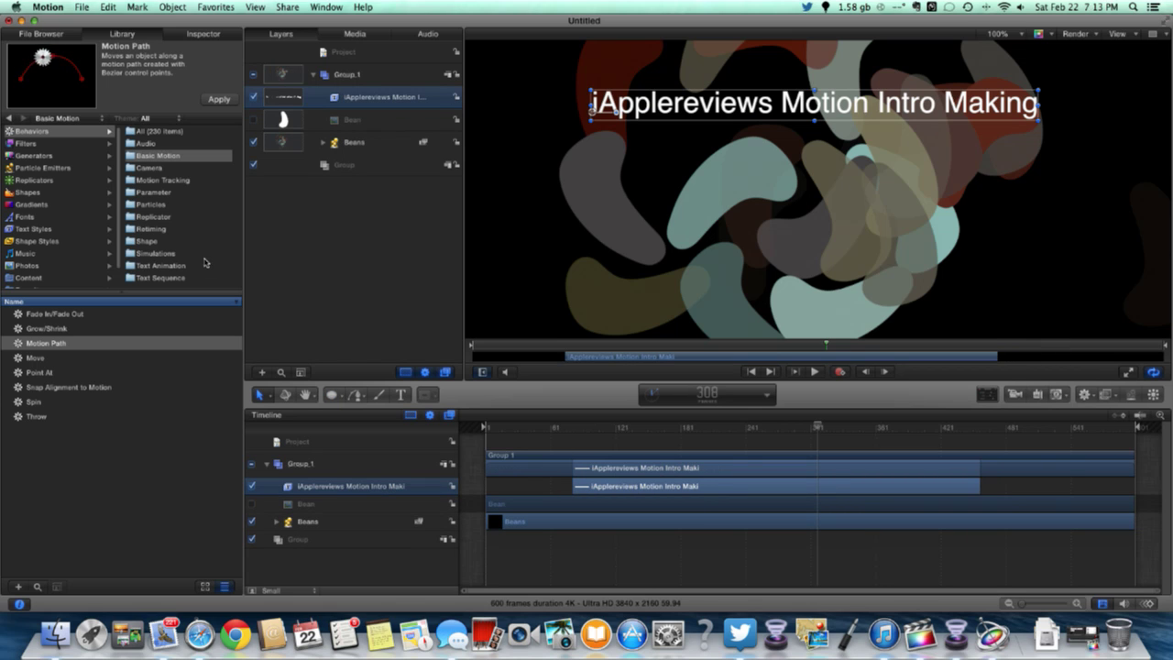
click(165, 266)
click(55, 328)
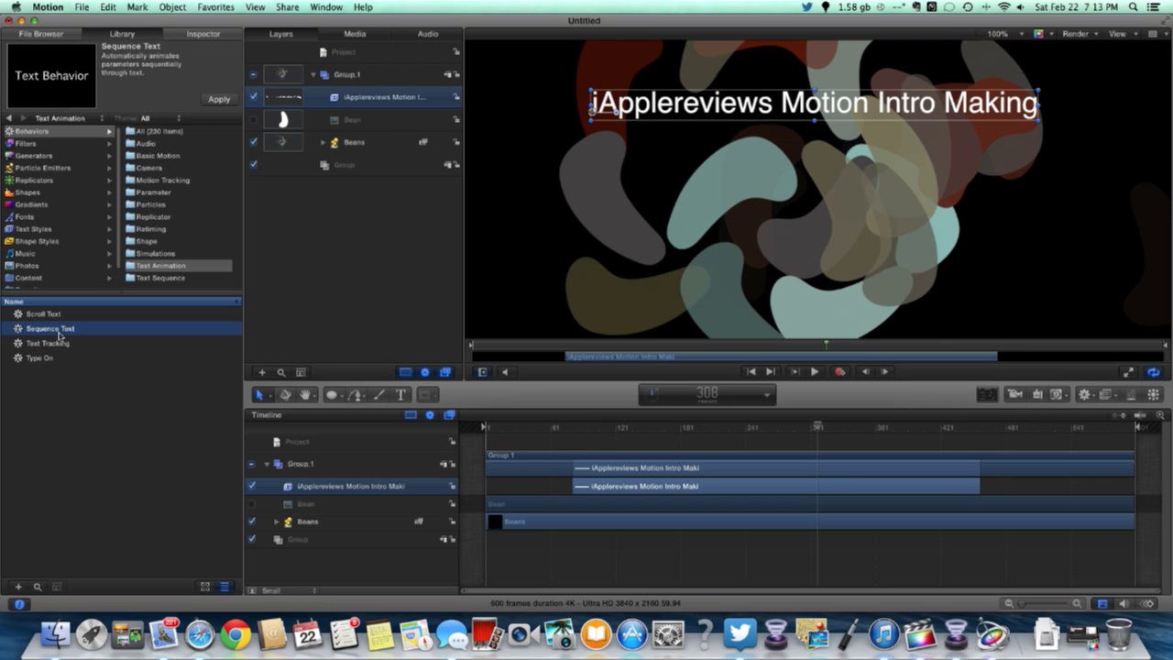
click(56, 344)
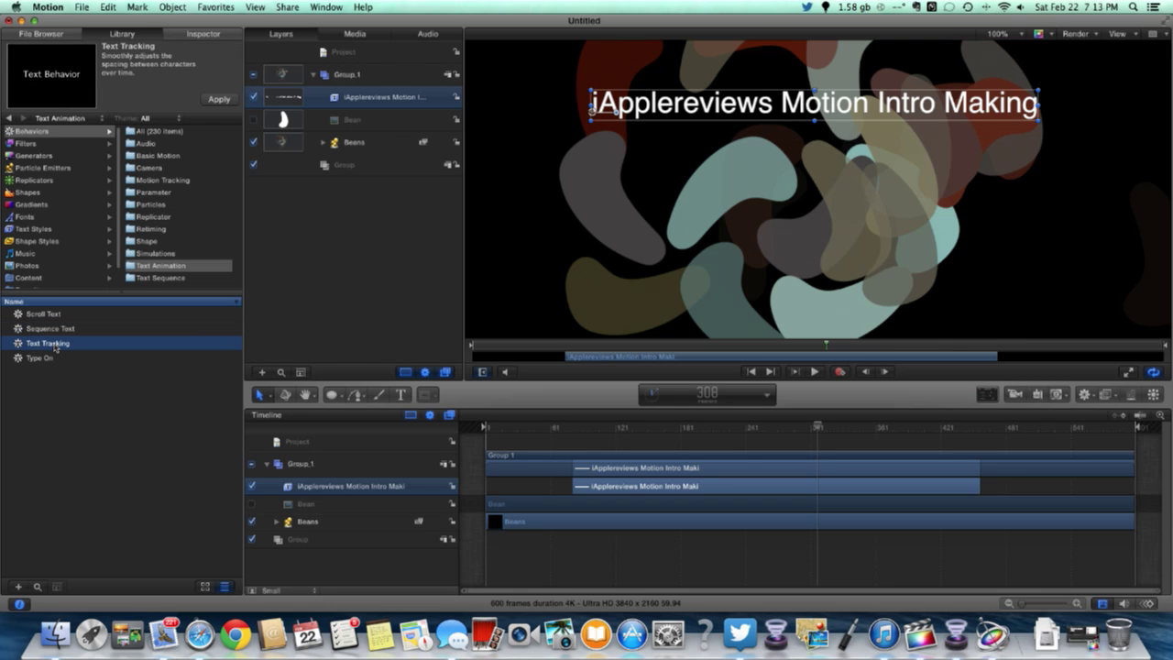
click(43, 359)
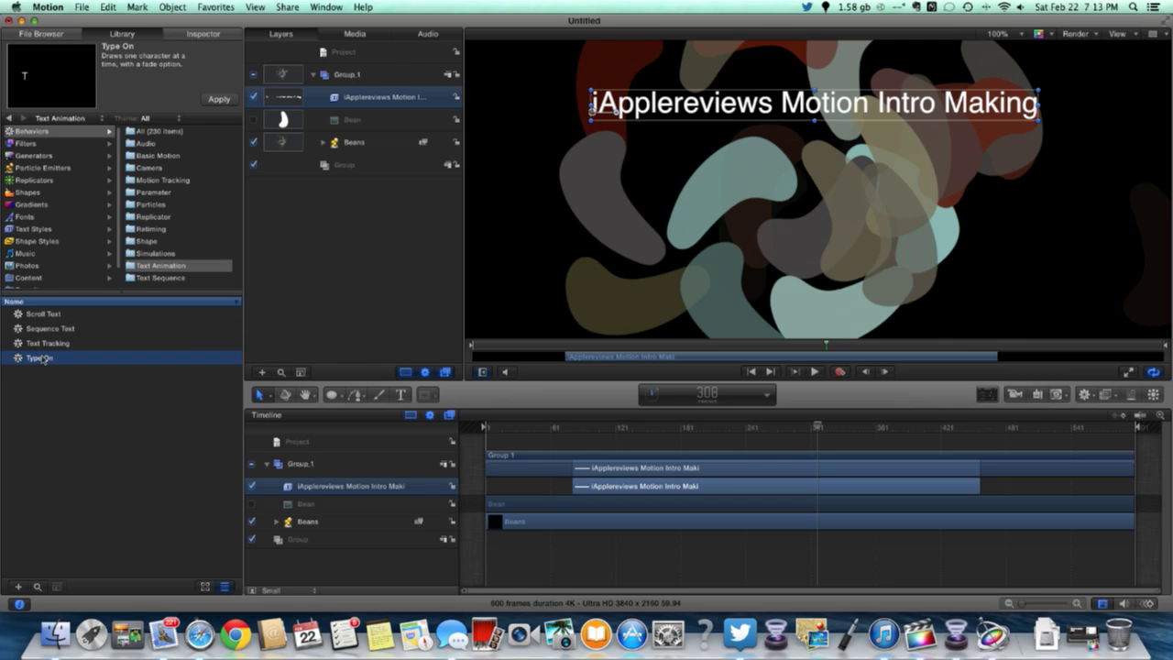
drag(185, 381, 584, 488)
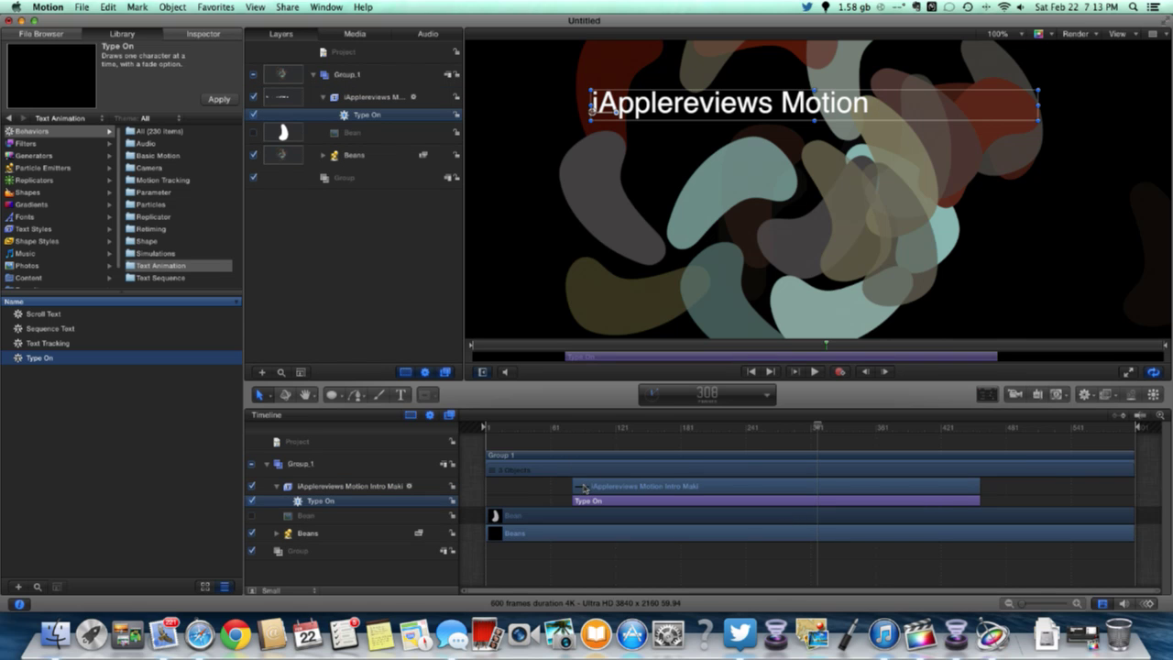
Play the composition from the first frame to check the title's Type On animation
drag(817, 427, 476, 428)
key(space)
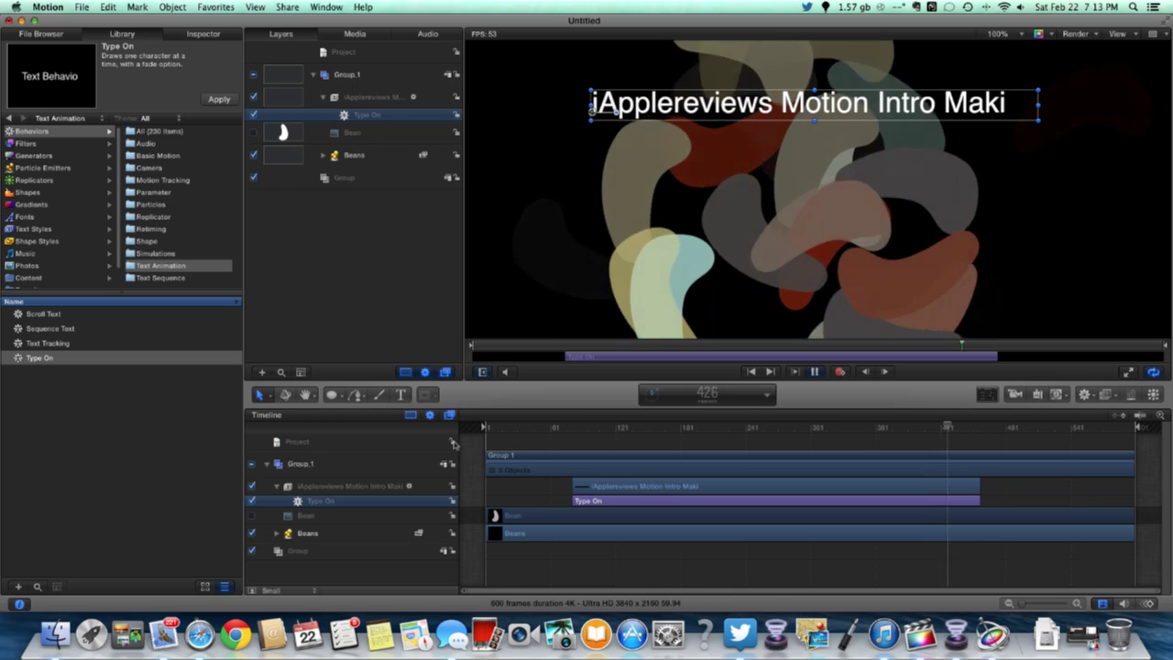
key(space)
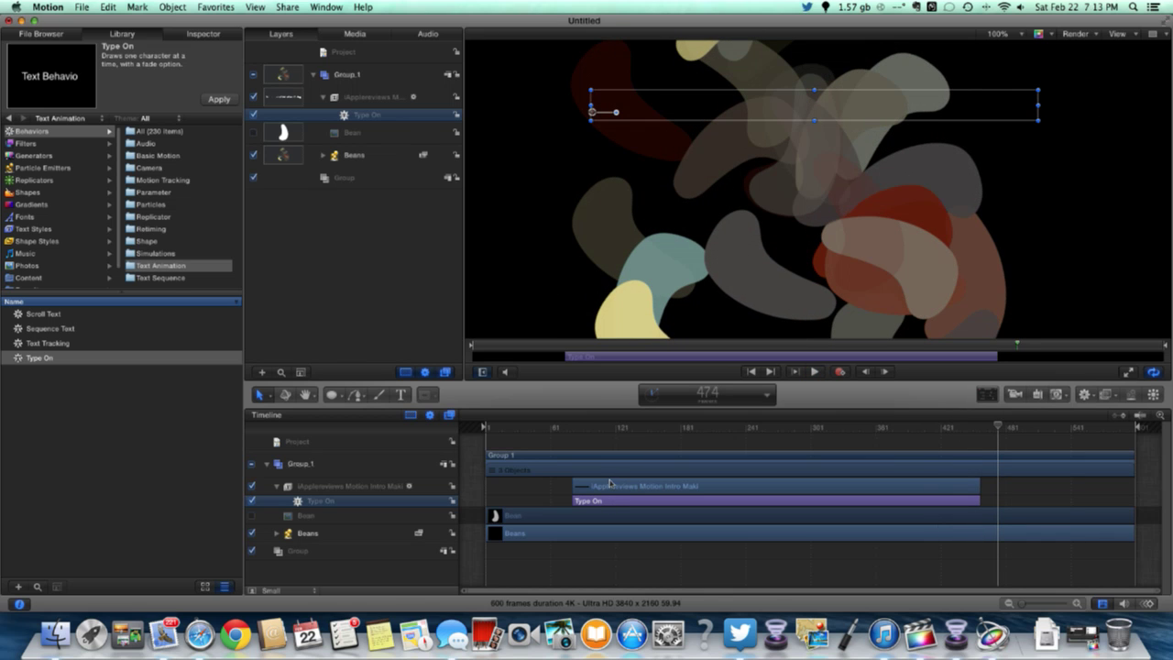
Delete the Bean image layer and the Beans particle emitter from Group 1
click(529, 519)
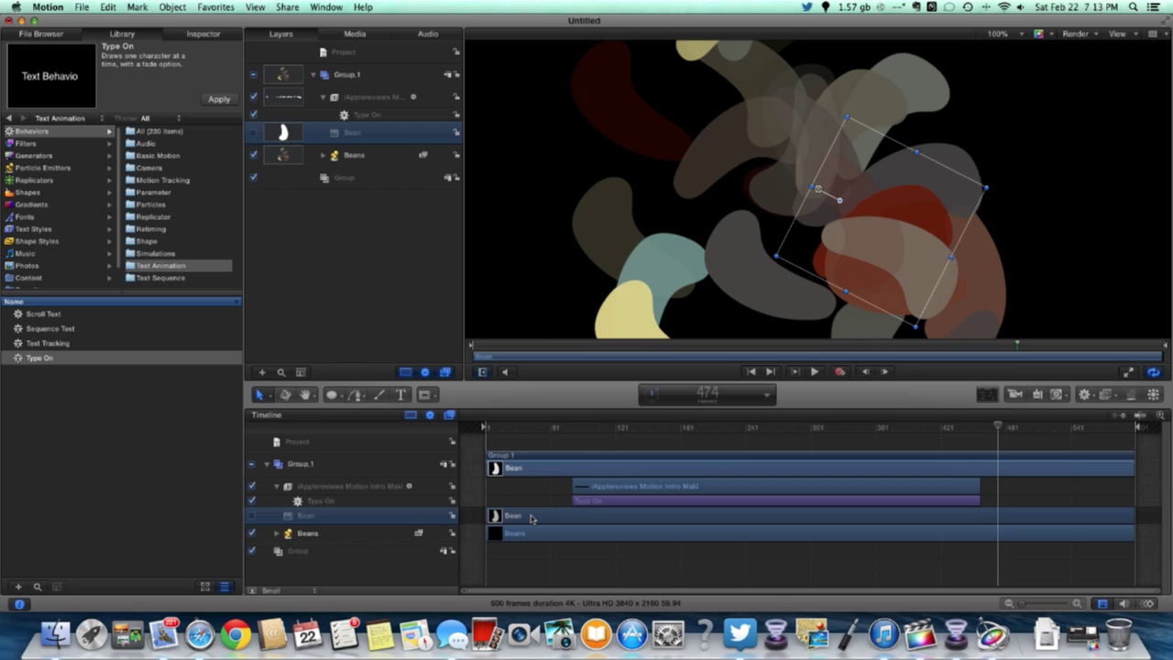
key(Delete)
click(541, 518)
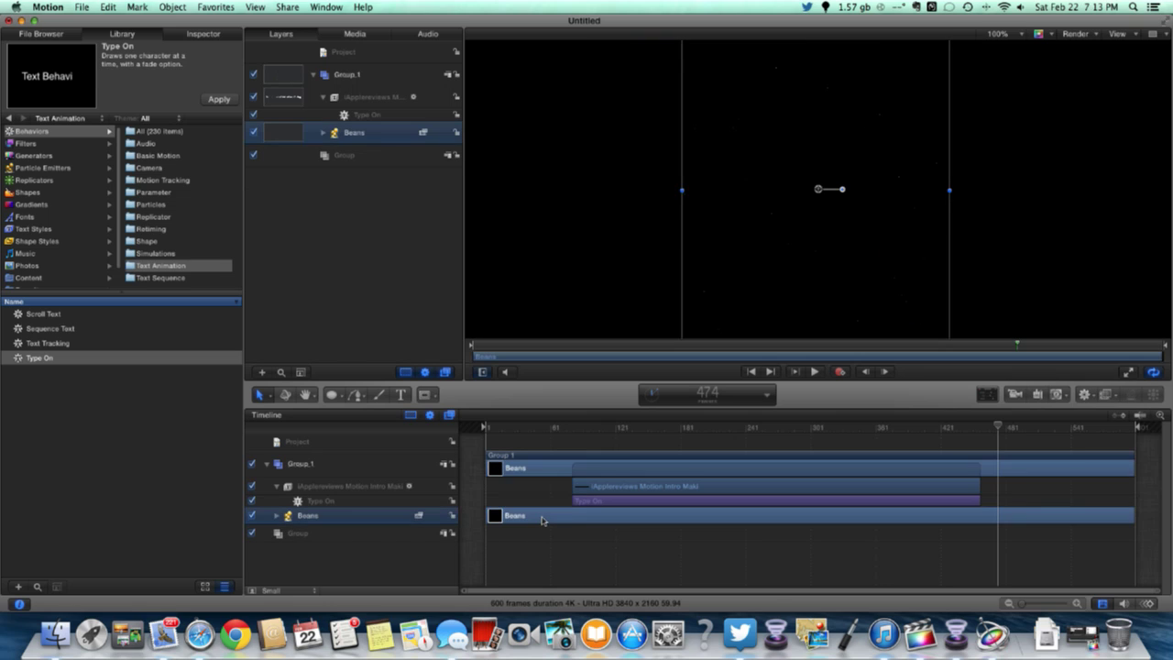
key(Delete)
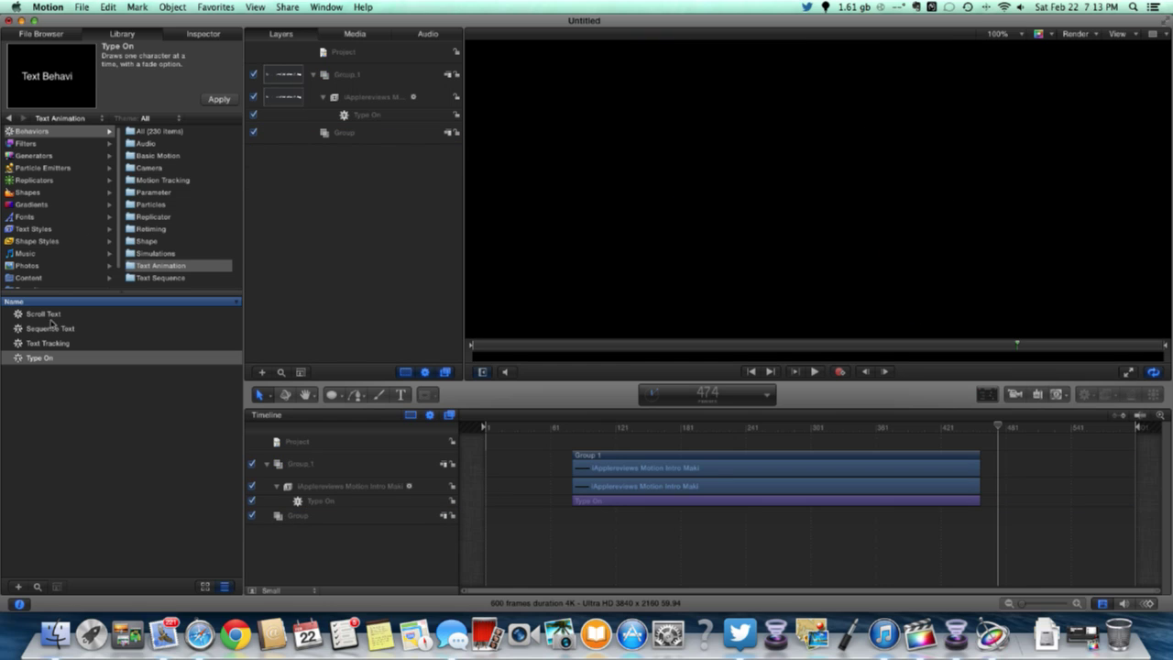
Browse the particle emitter library and preview Busker, Explosion and Fuzz as possible replacements for the beans
click(32, 168)
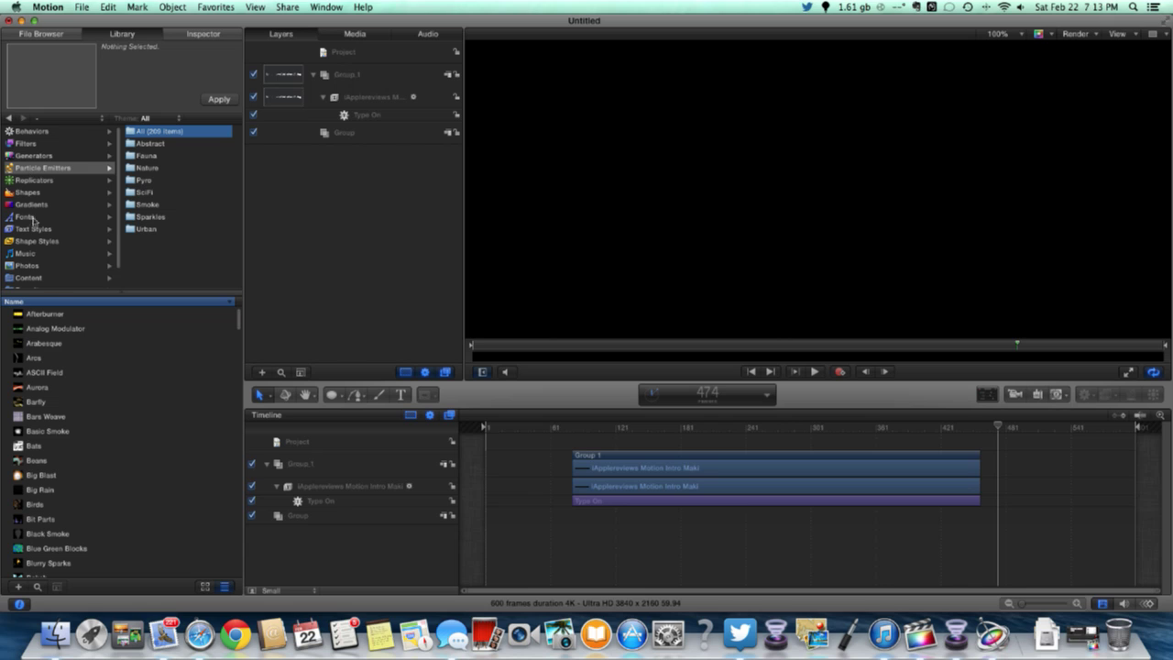
scroll(41, 447, down, 5)
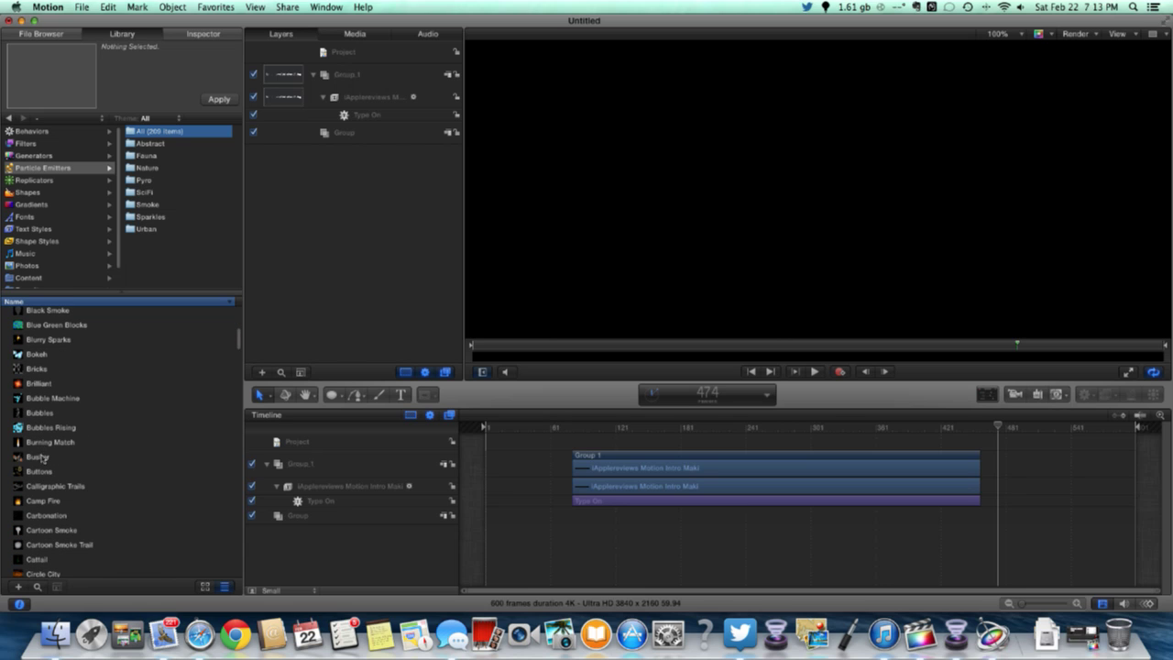
click(52, 461)
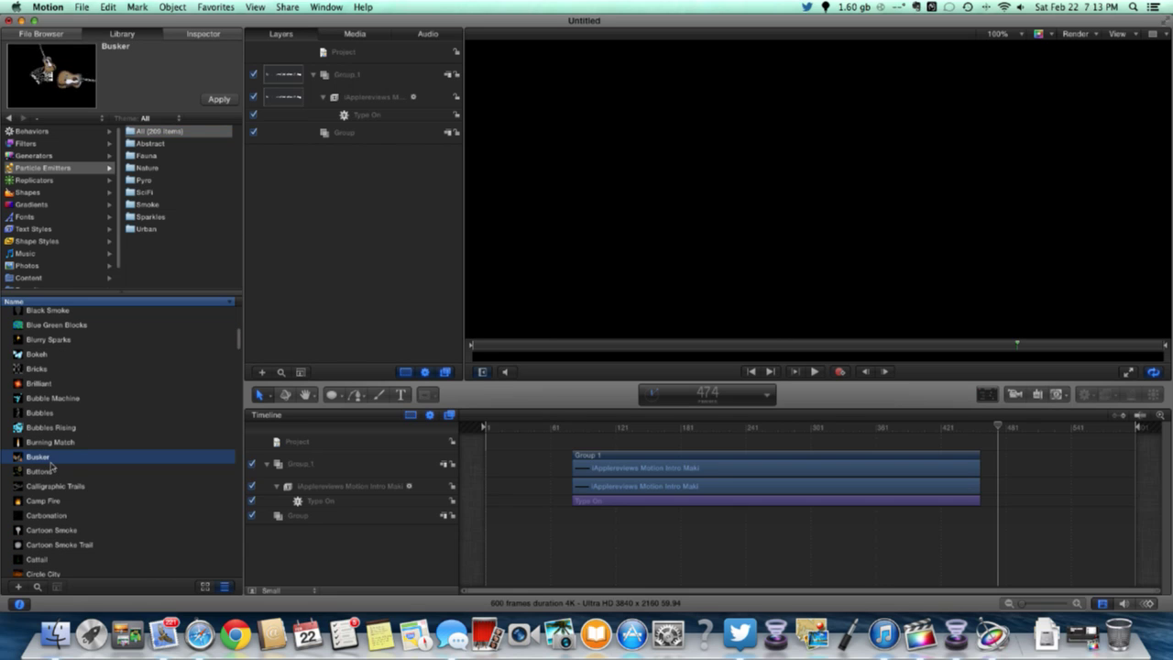
scroll(50, 465, down, 10)
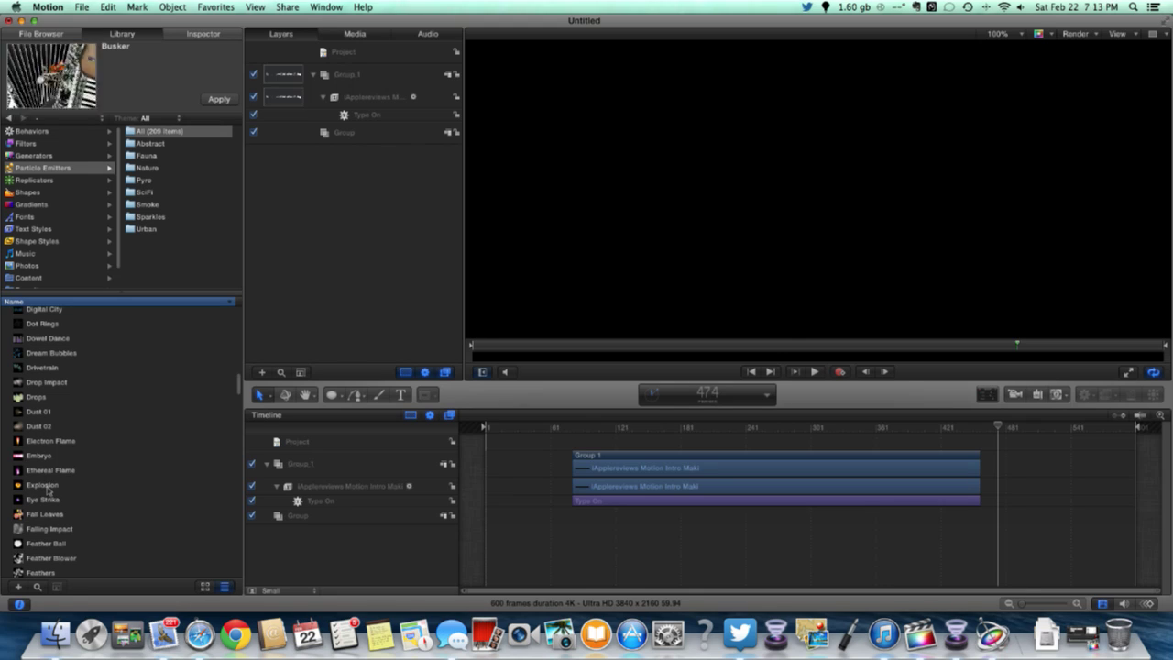
click(47, 487)
scroll(54, 504, down, 6)
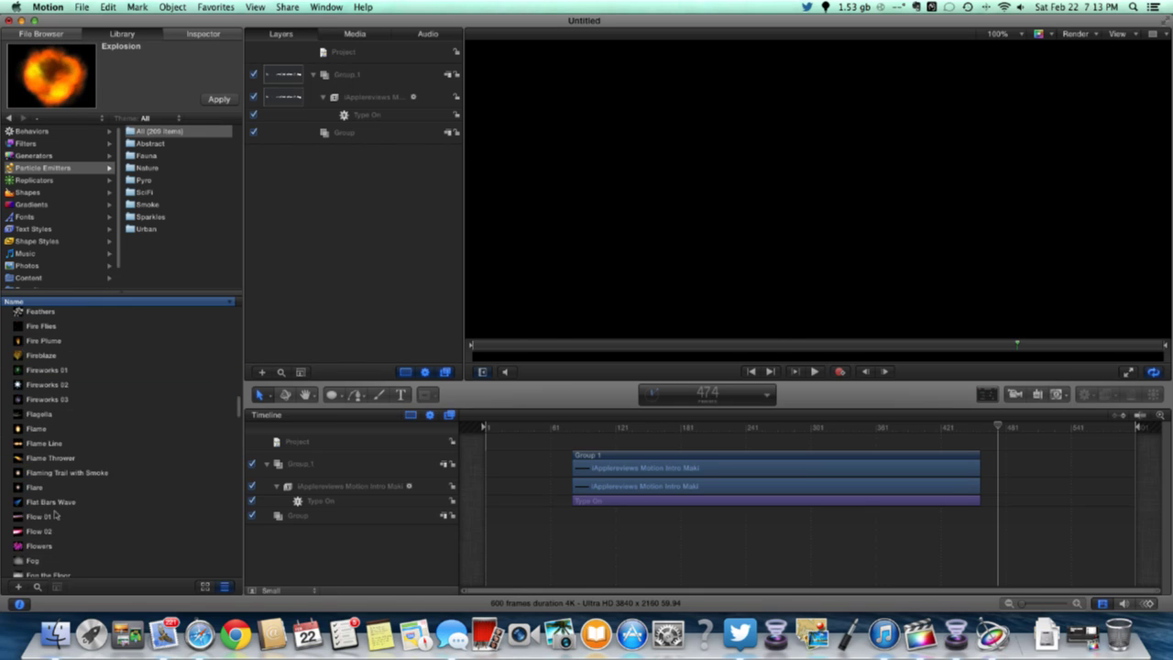
scroll(55, 515, down, 3)
click(47, 523)
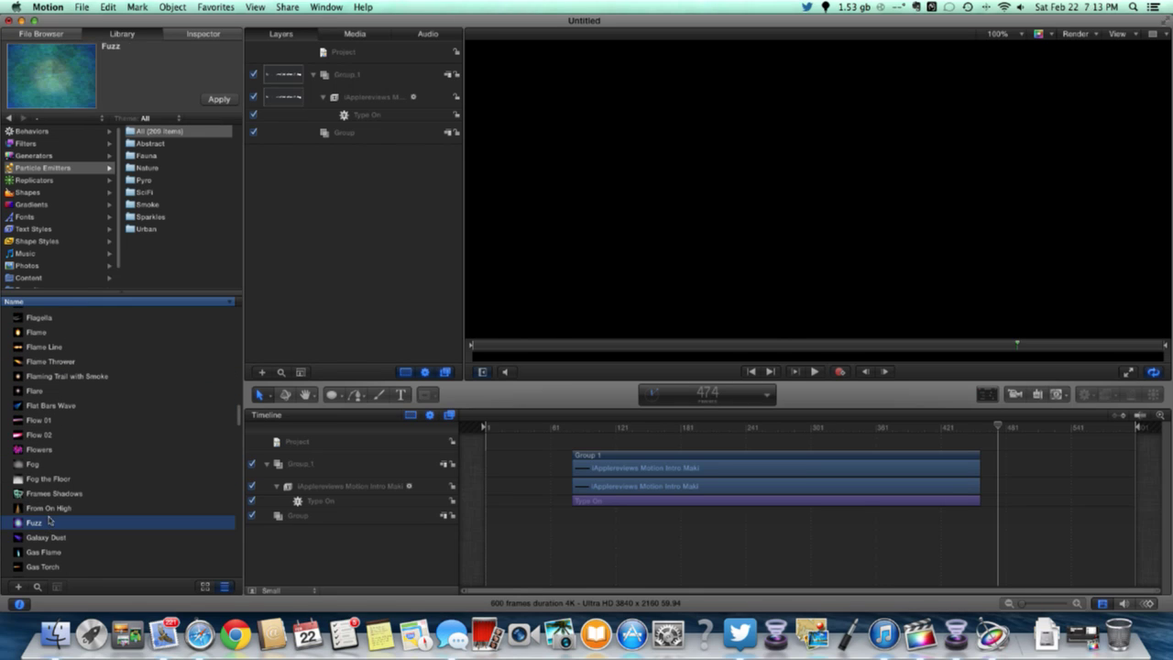
Browse the replicator library for a background, previewing Nova, Neon and Neon Sign
click(34, 181)
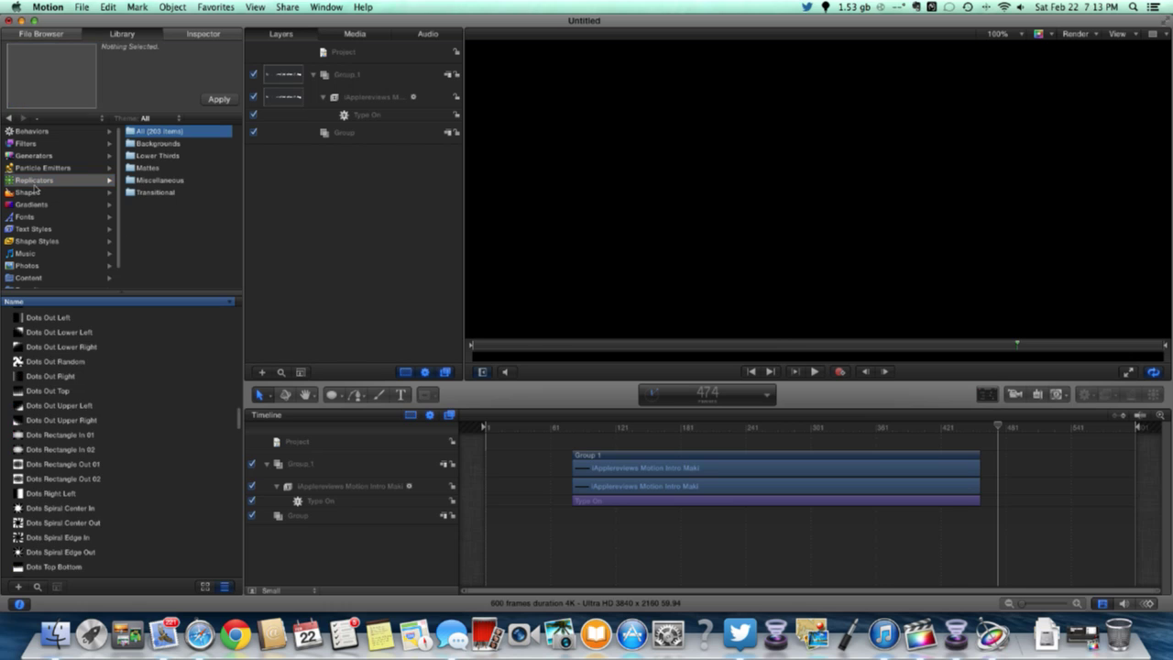
scroll(57, 383, down, 15)
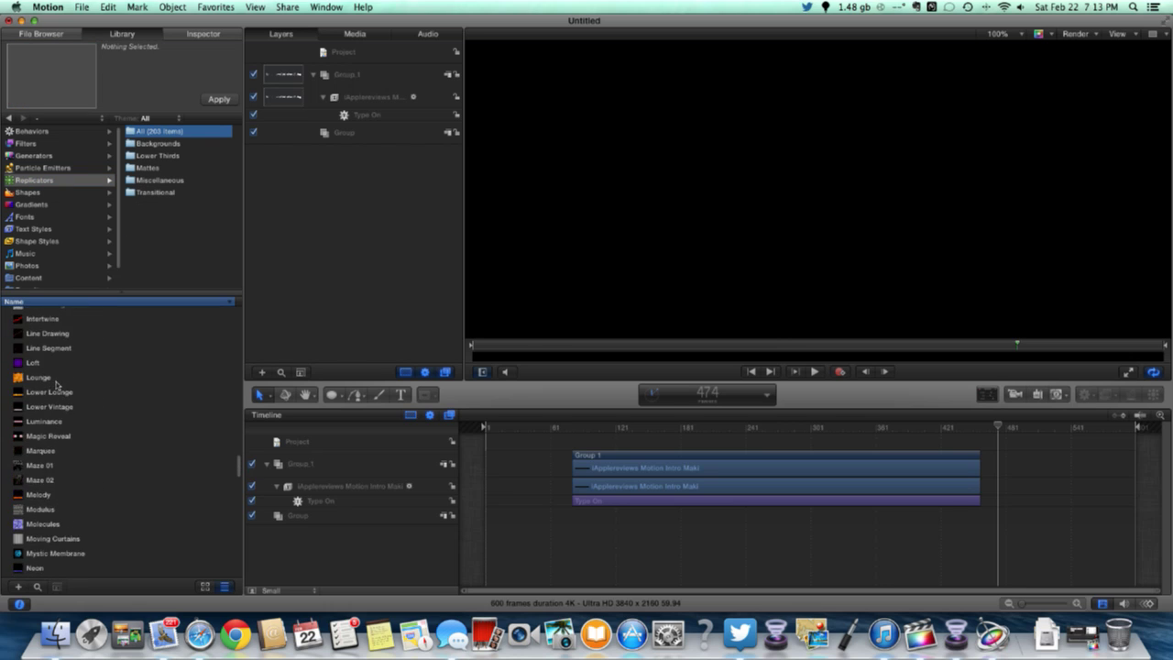
click(35, 472)
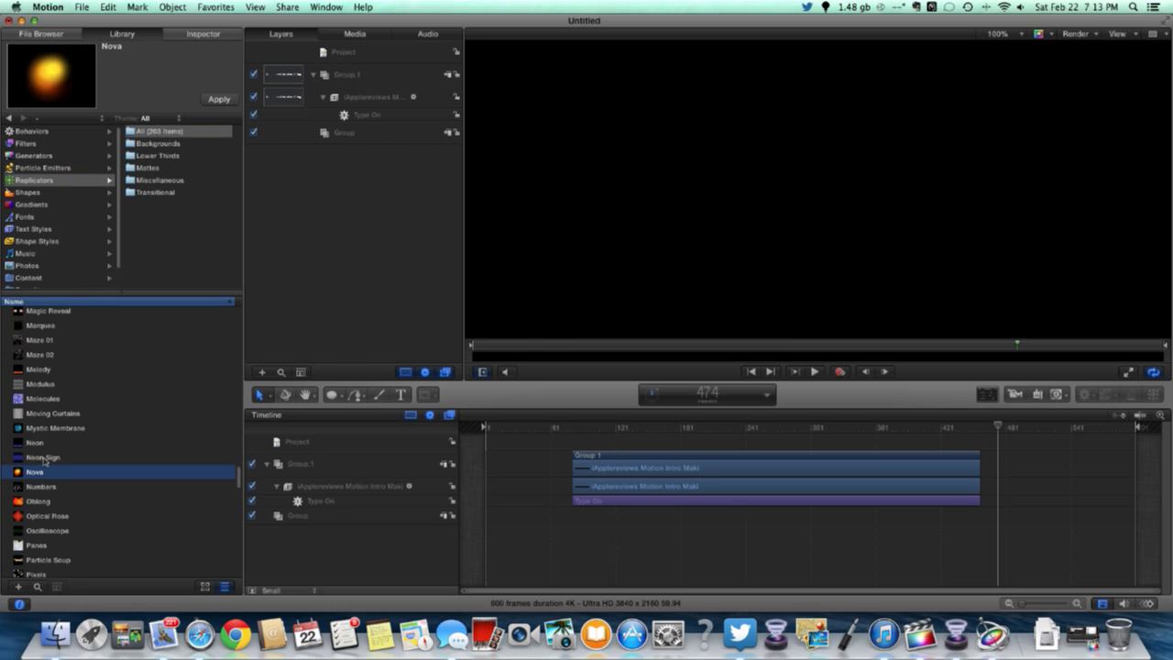
click(44, 458)
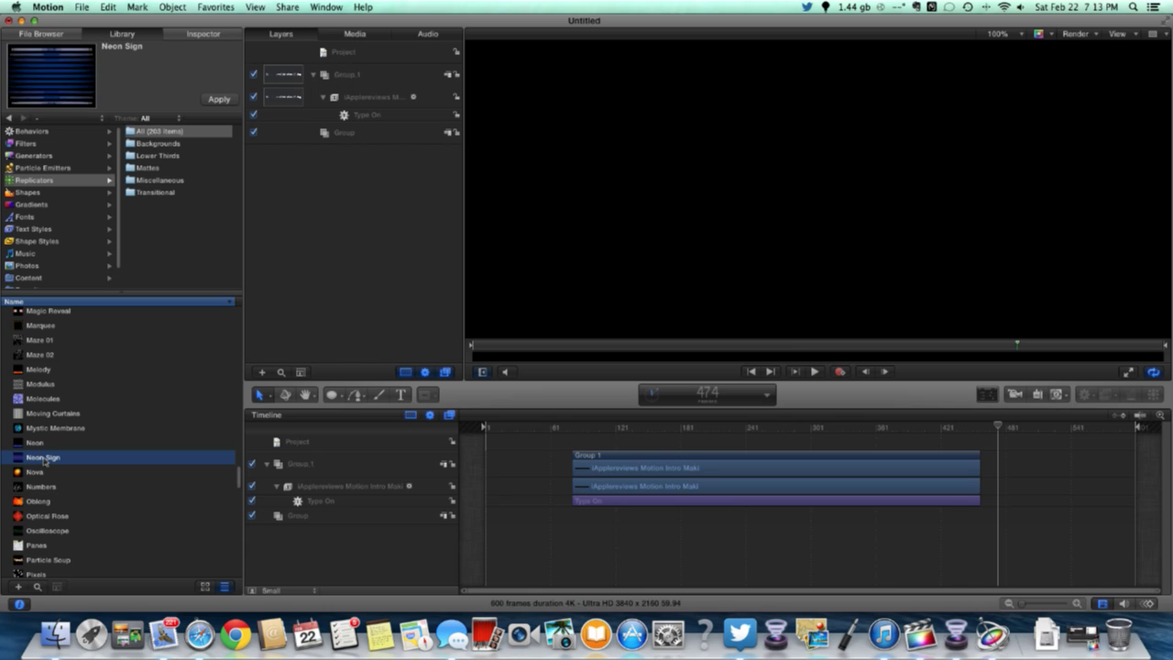
scroll(42, 464, down, 8)
scroll(41, 464, up, 6)
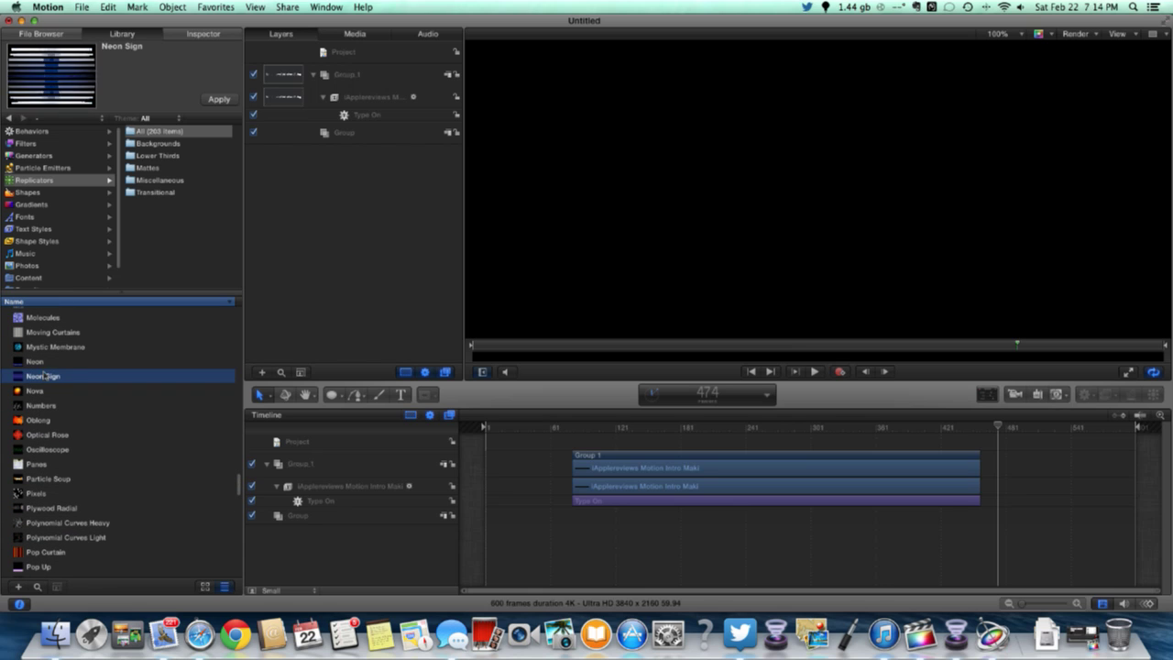
click(42, 363)
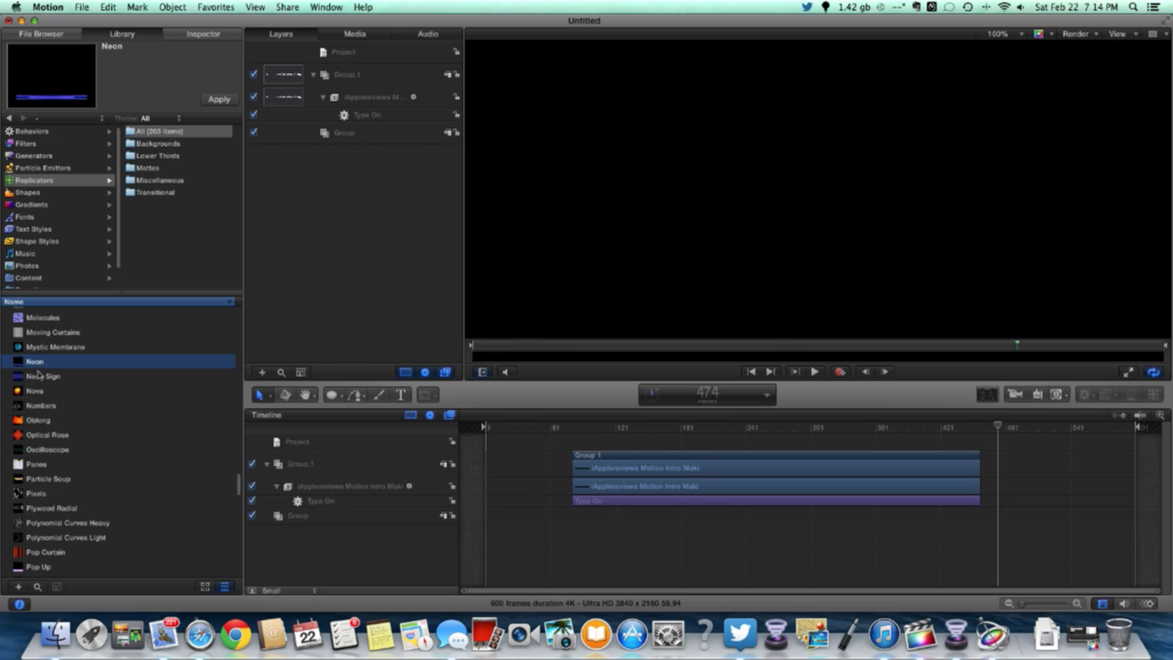
click(60, 376)
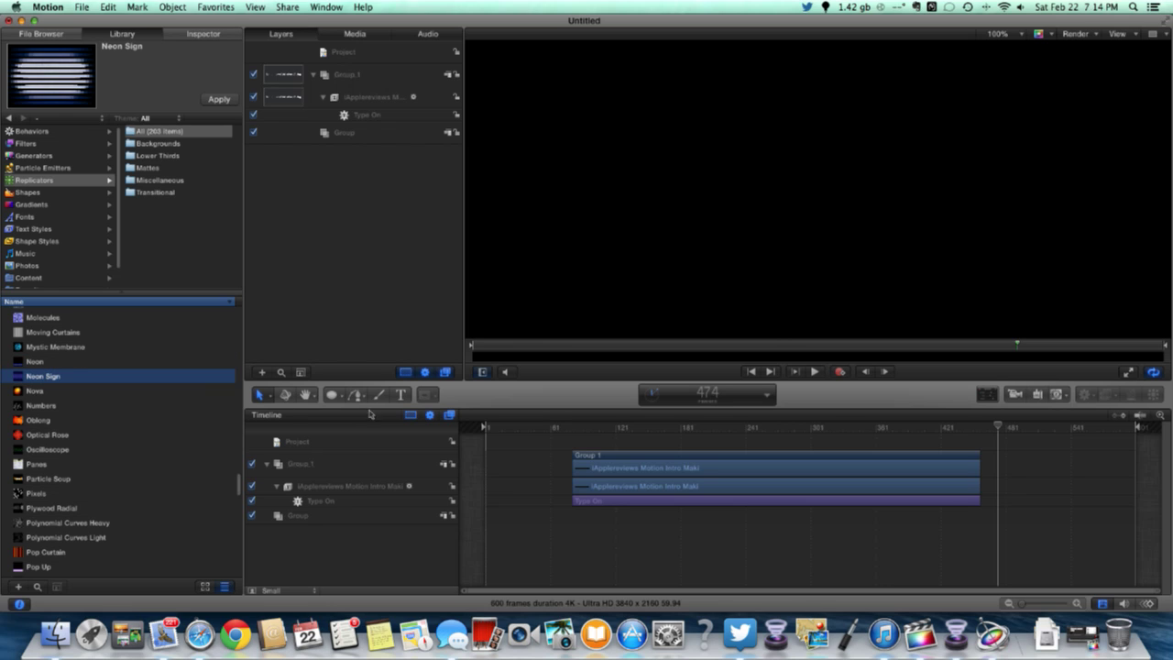
Add the Neon Sign replicator to the timeline from the first frame and play the composition to check it with the title
drag(33, 380, 500, 445)
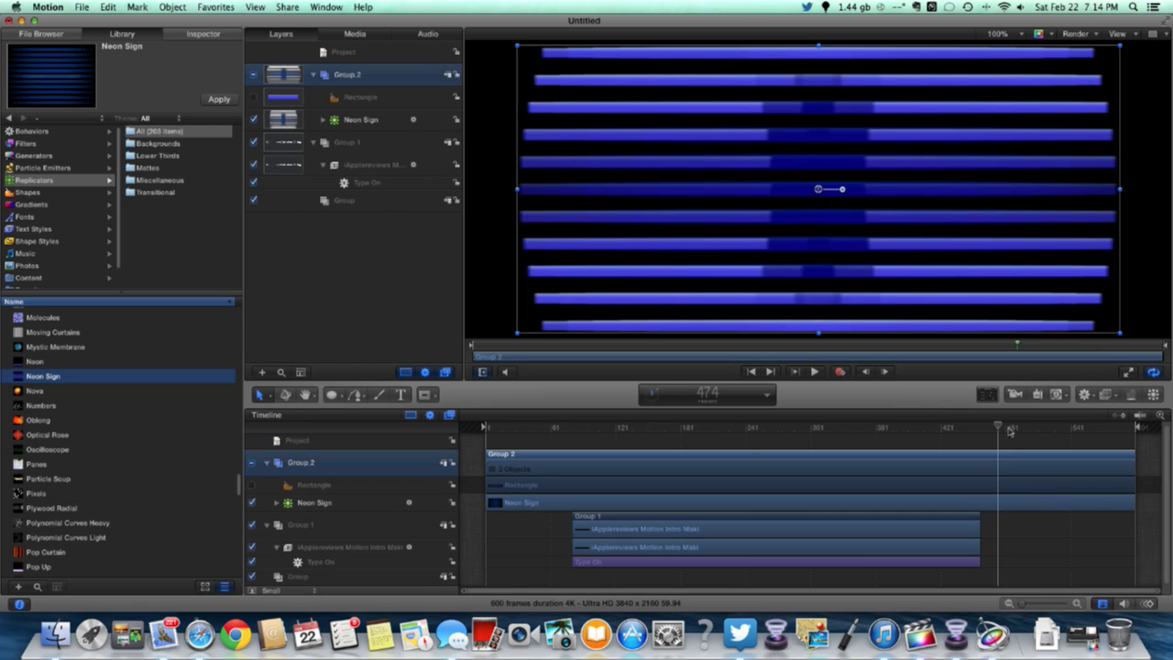
drag(998, 428, 485, 427)
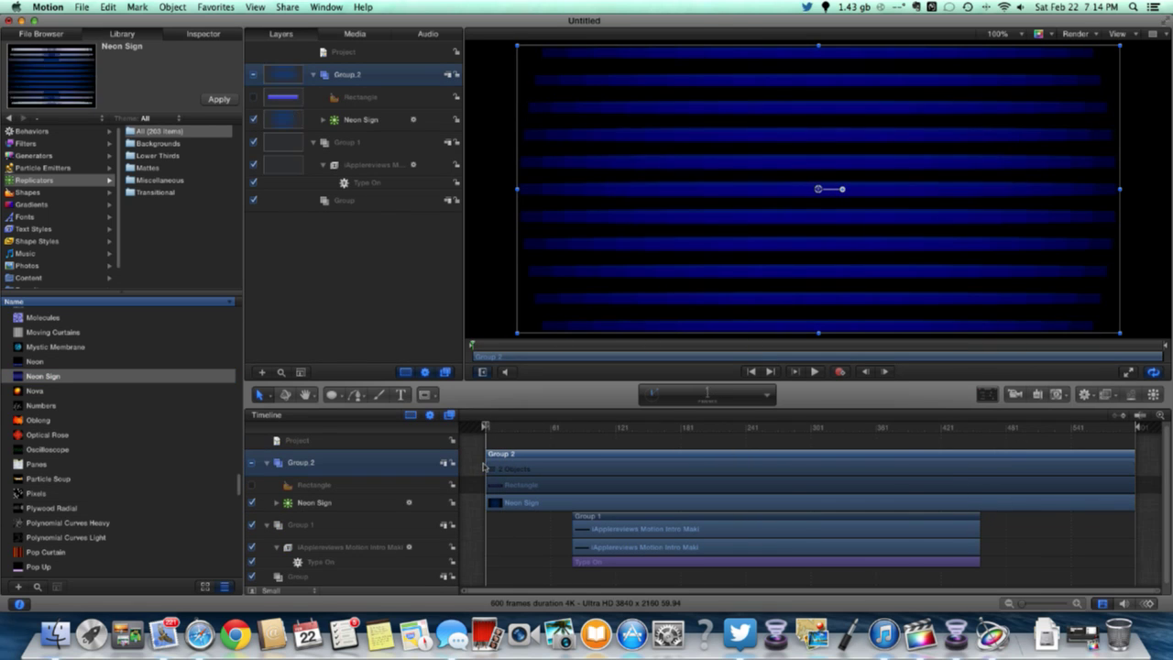
key(space)
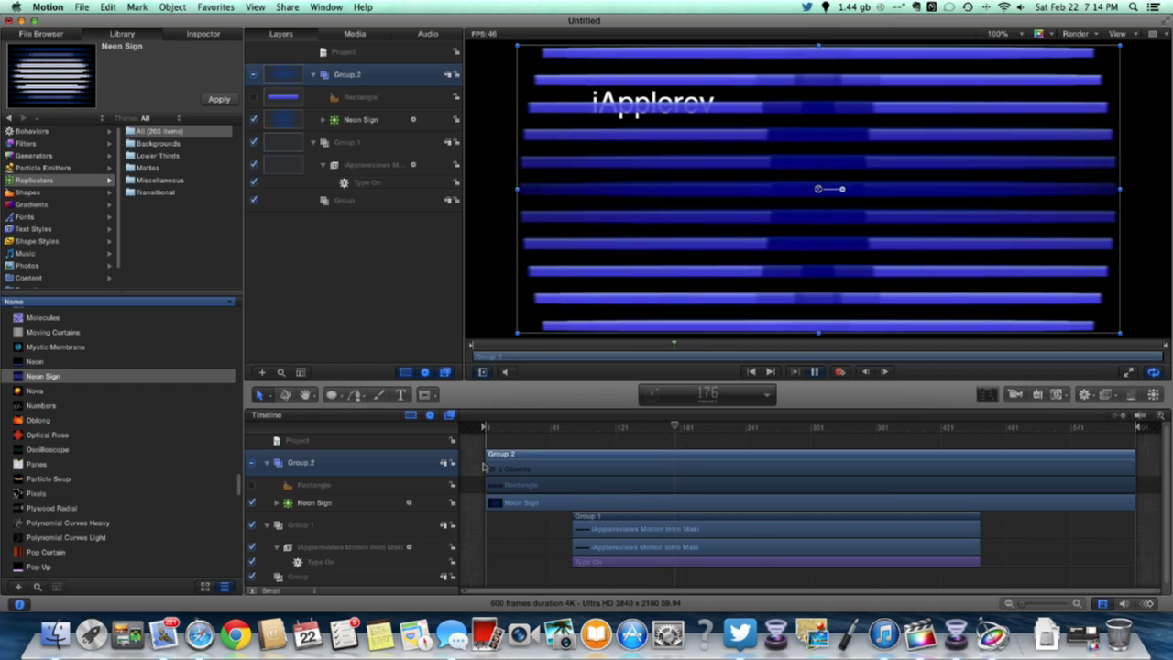
key(space)
Move the title and its Type On behavior earlier in the timeline, starting at about frame 60
click(677, 529)
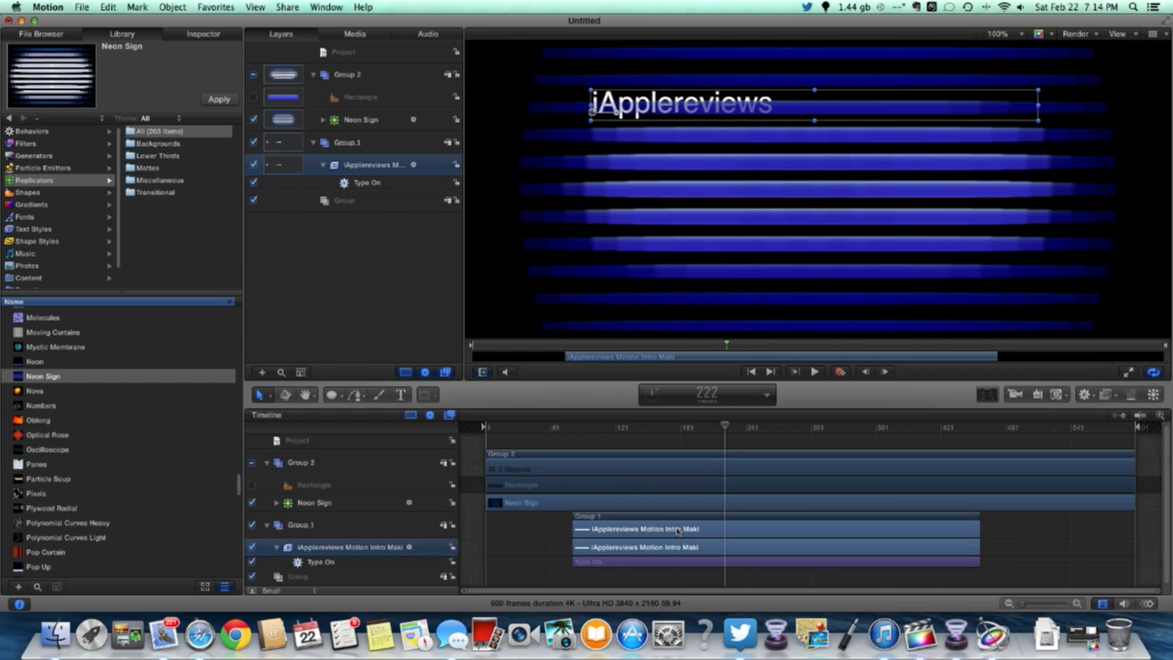
drag(679, 534, 649, 520)
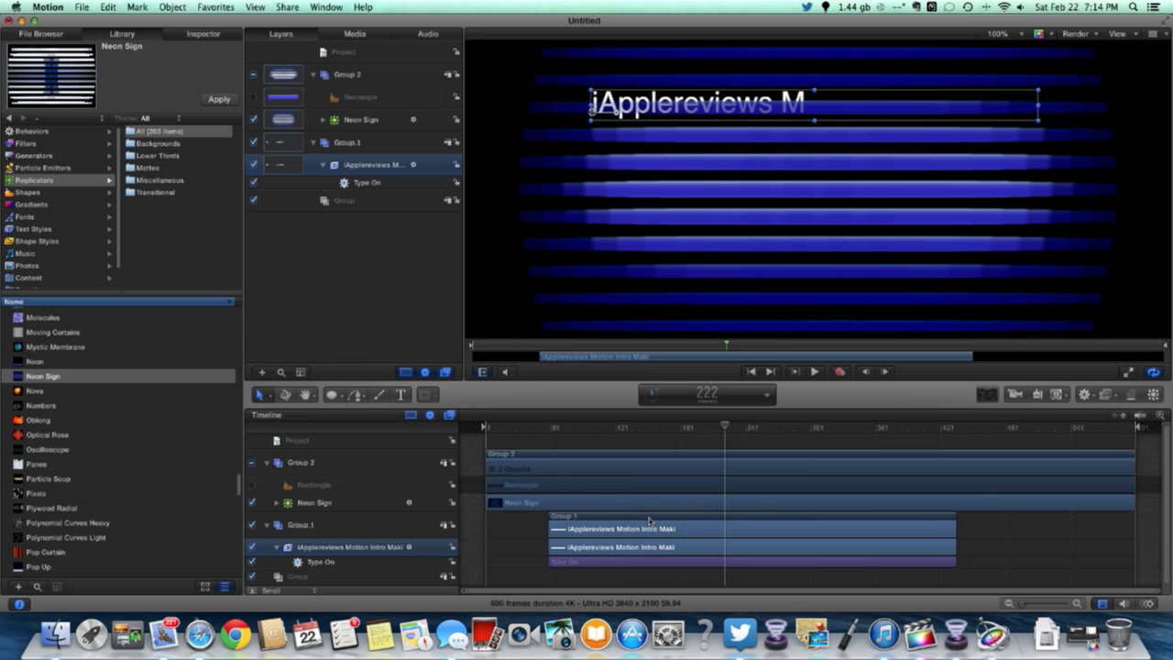
Delete Group 2 containing the Neon Sign replicator and its rectangle
click(628, 459)
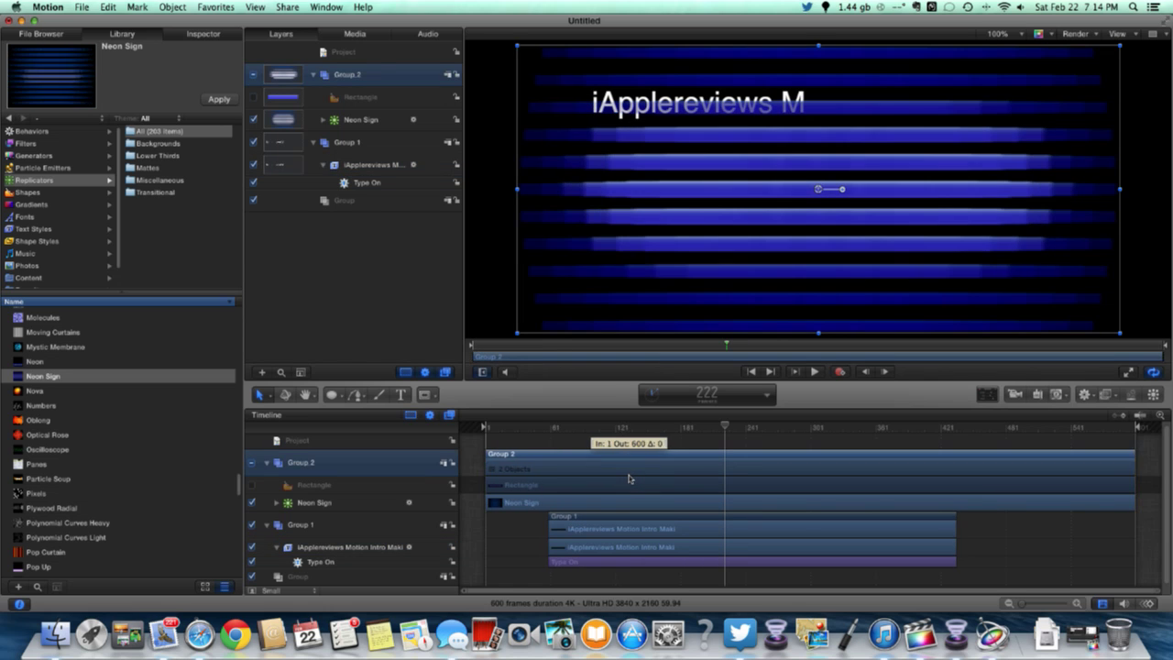
click(631, 469)
click(633, 457)
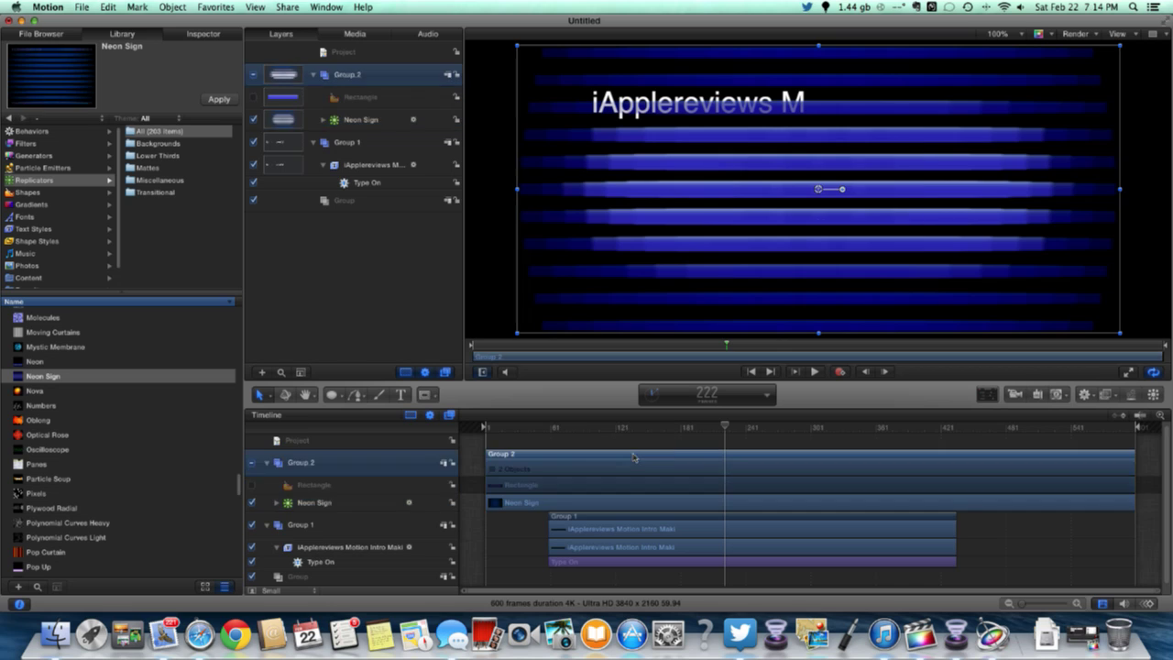
key(Delete)
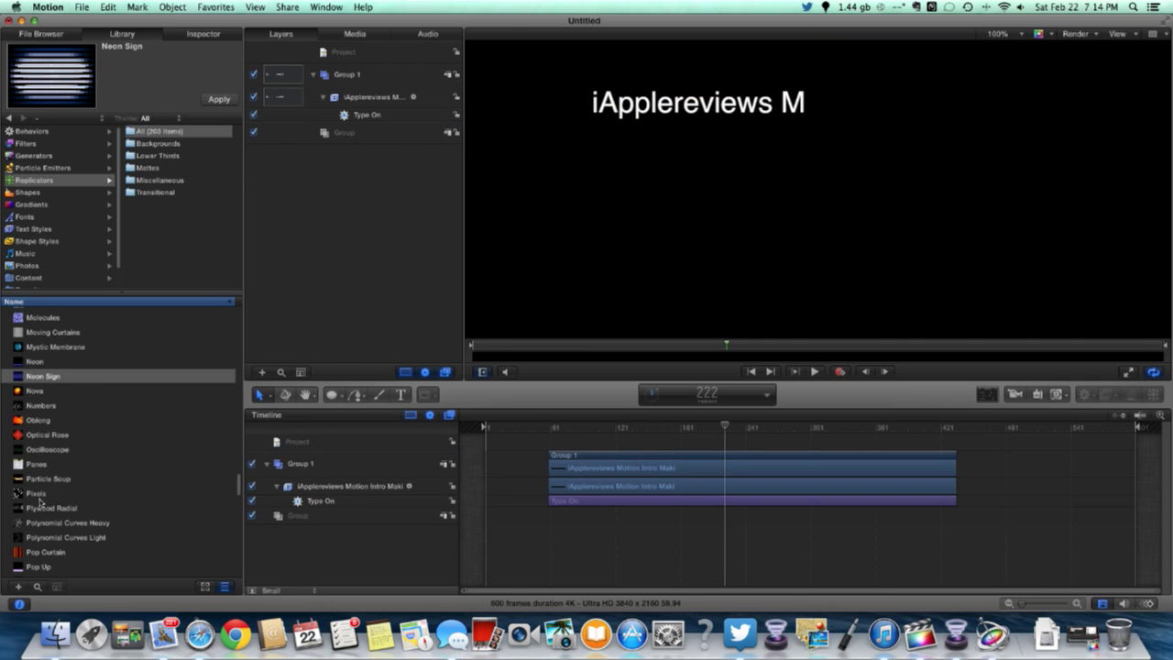
Add the Neon Sign replicator again at the start of the timeline and play it with the repositioned title
scroll(39, 499, up, 1)
drag(52, 386, 499, 522)
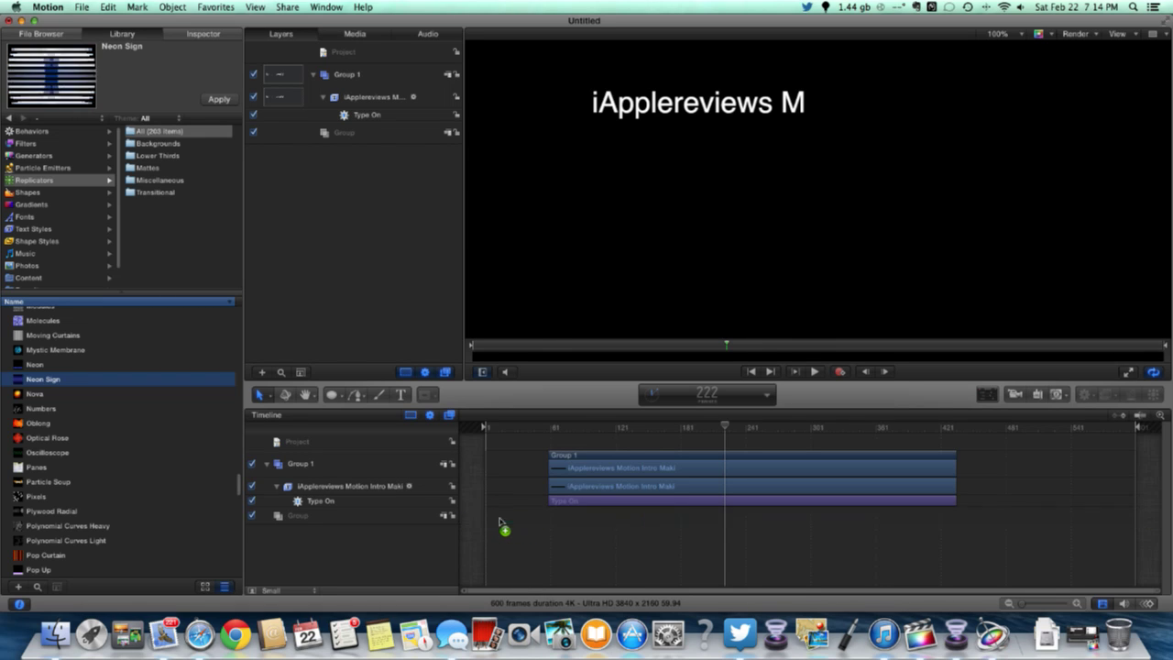
scroll(660, 475, down, 3)
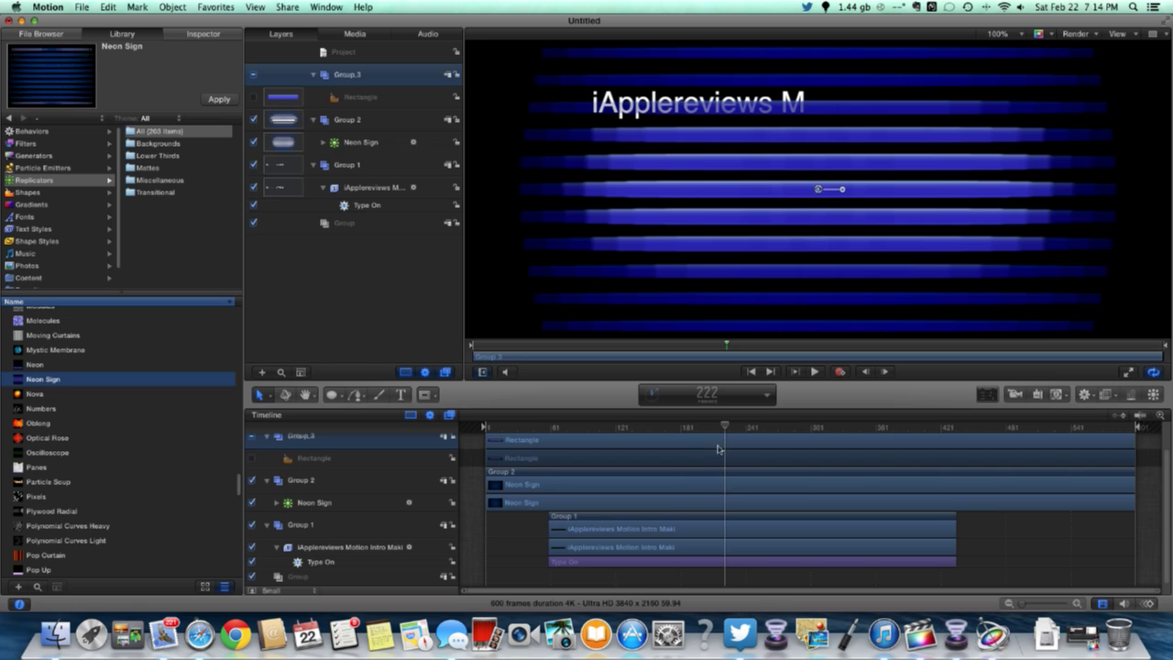
drag(727, 429, 487, 427)
key(space)
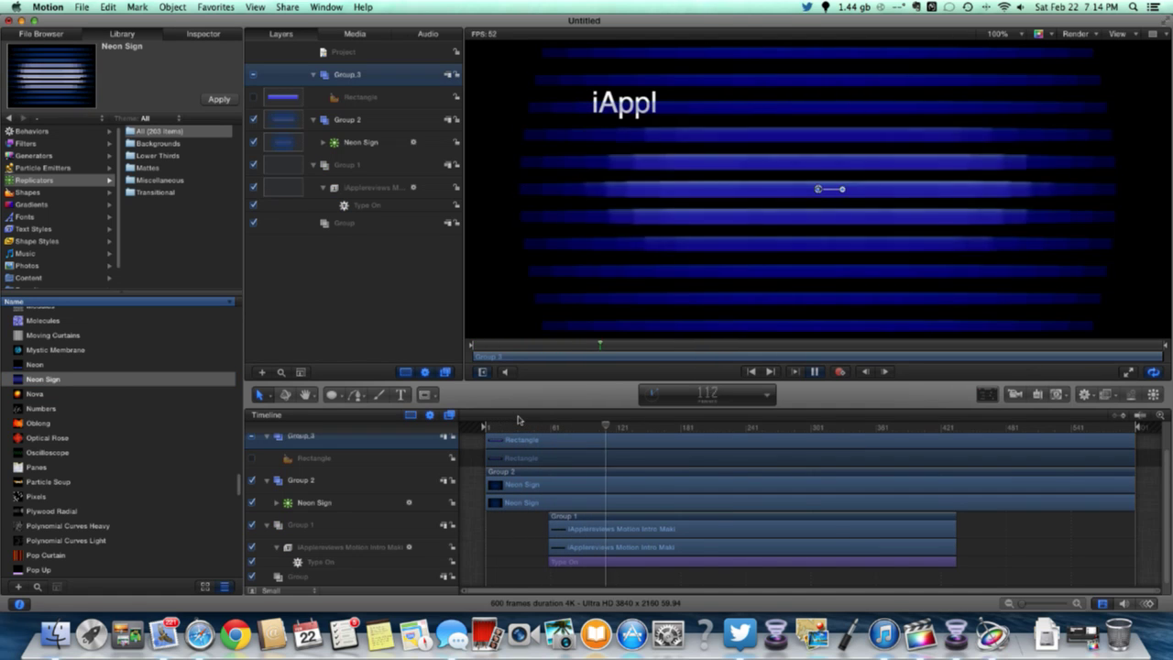
key(space)
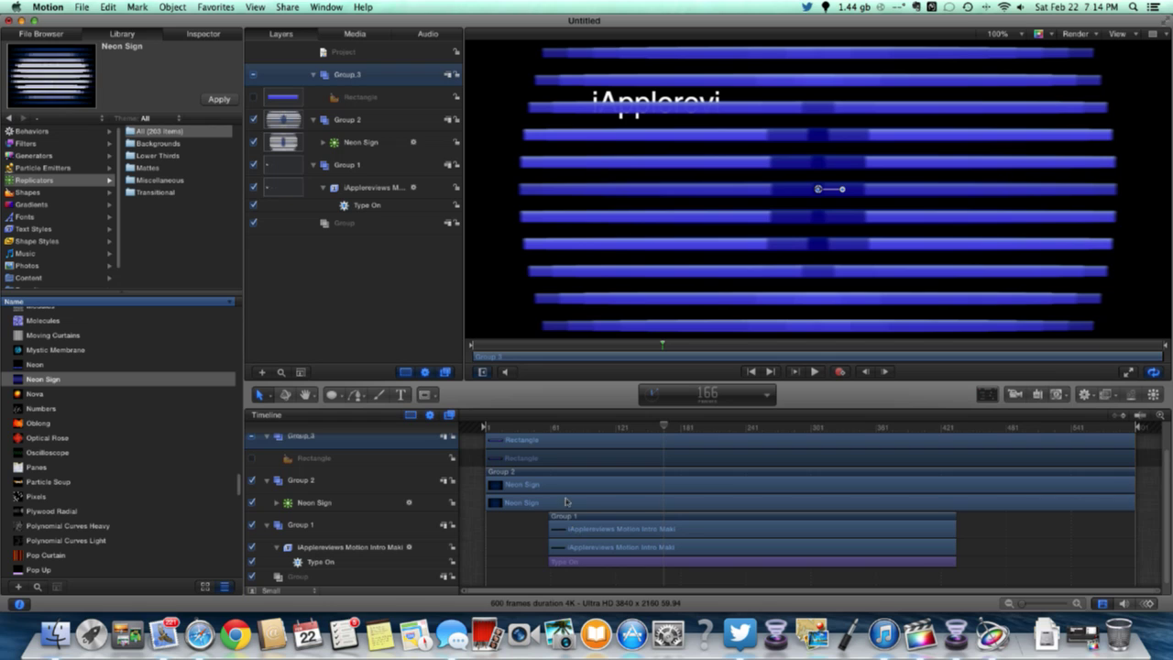
Delete the Neon Sign group, play the start of the composition, and delete the leftover Group 3 holding the rectangle
click(560, 475)
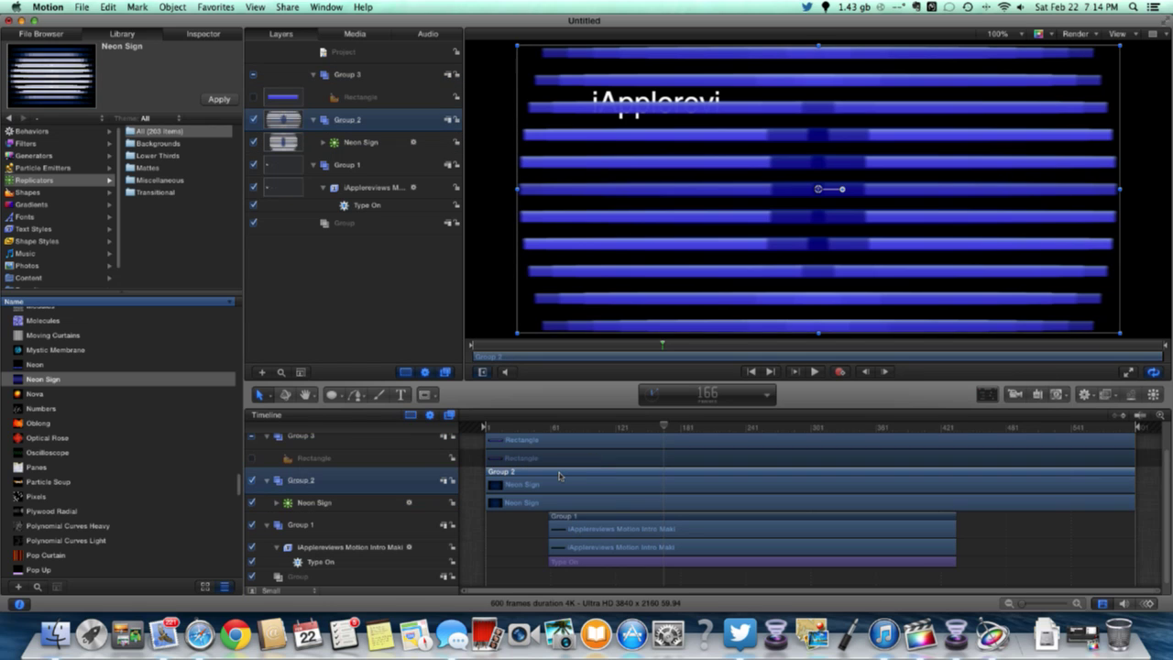
key(Delete)
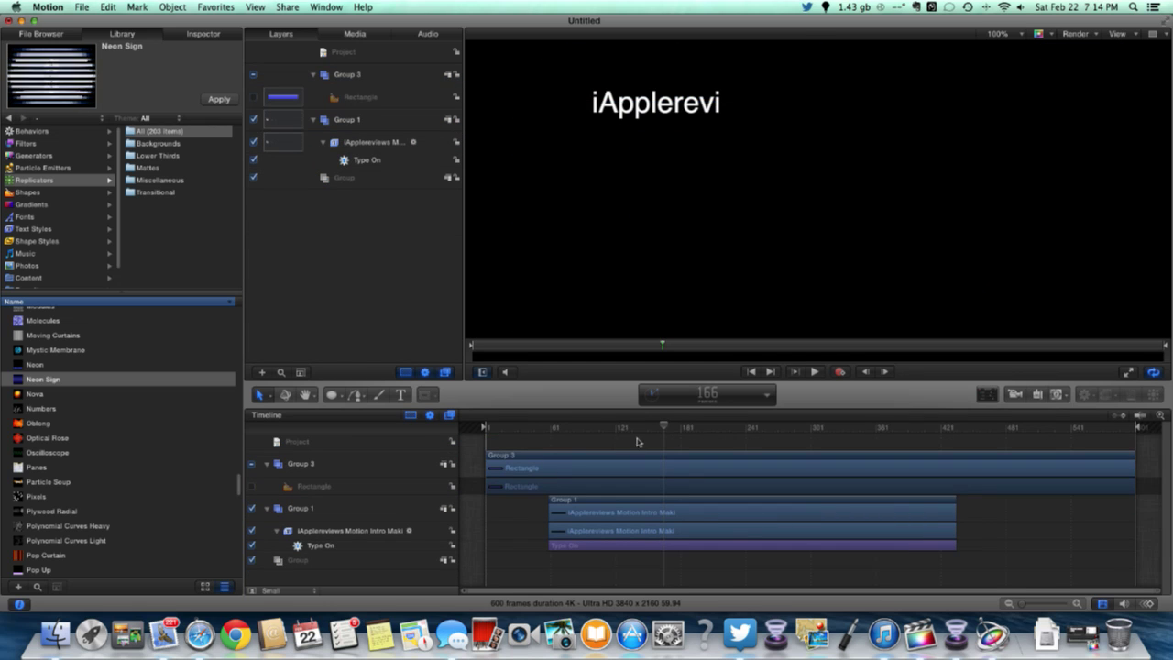
drag(663, 431, 486, 431)
key(space)
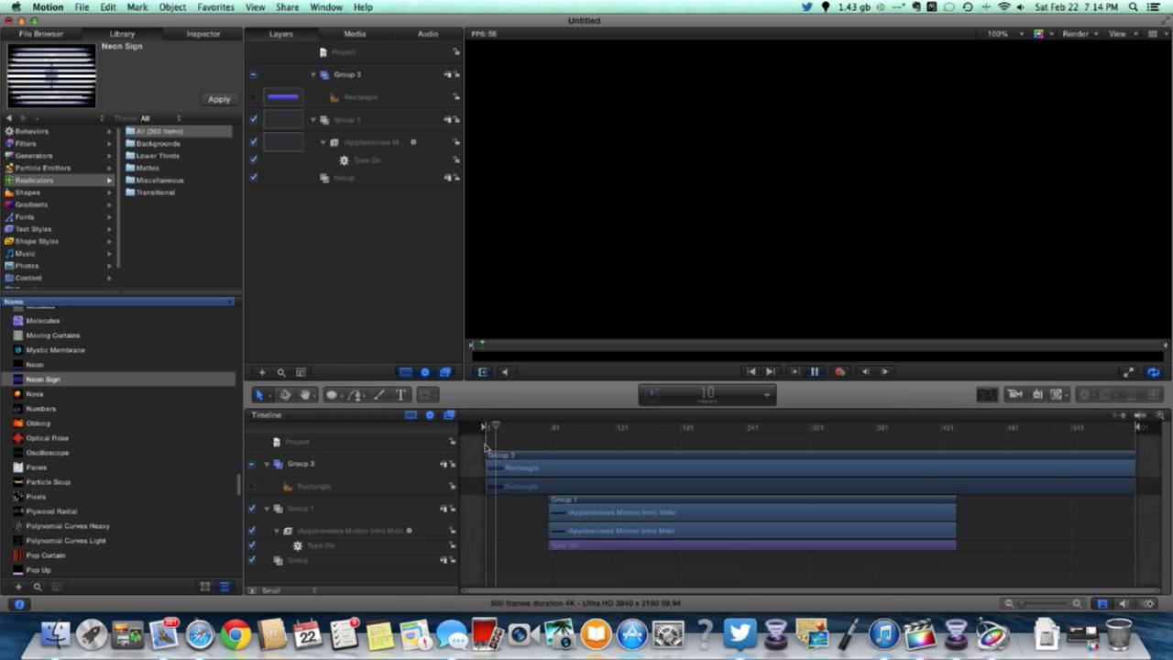
key(space)
click(494, 455)
key(Delete)
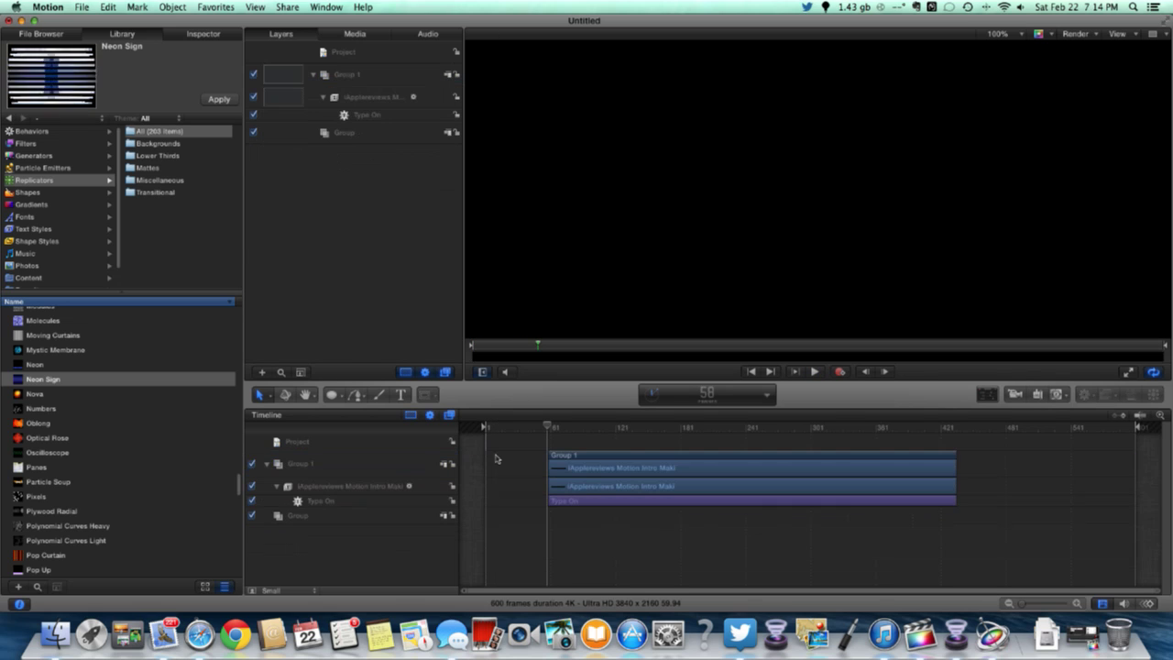
Browse the gradient, shape and generator libraries for a background, previewing the One Color Ray generator
scroll(81, 339, up, 2)
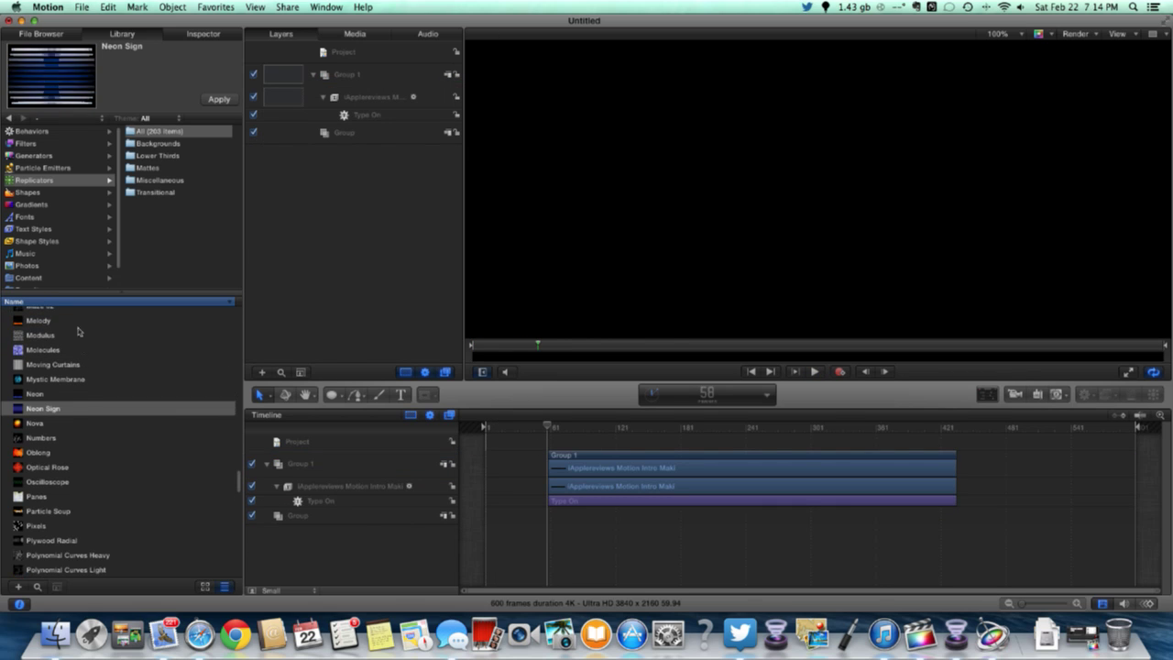
click(28, 205)
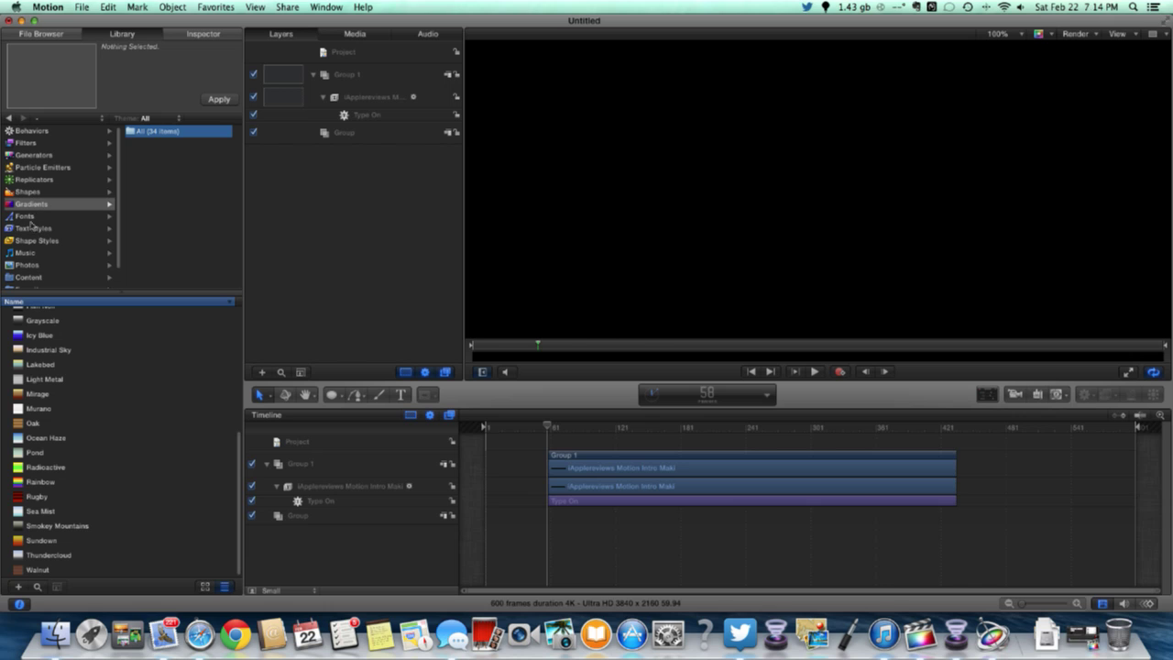
click(27, 191)
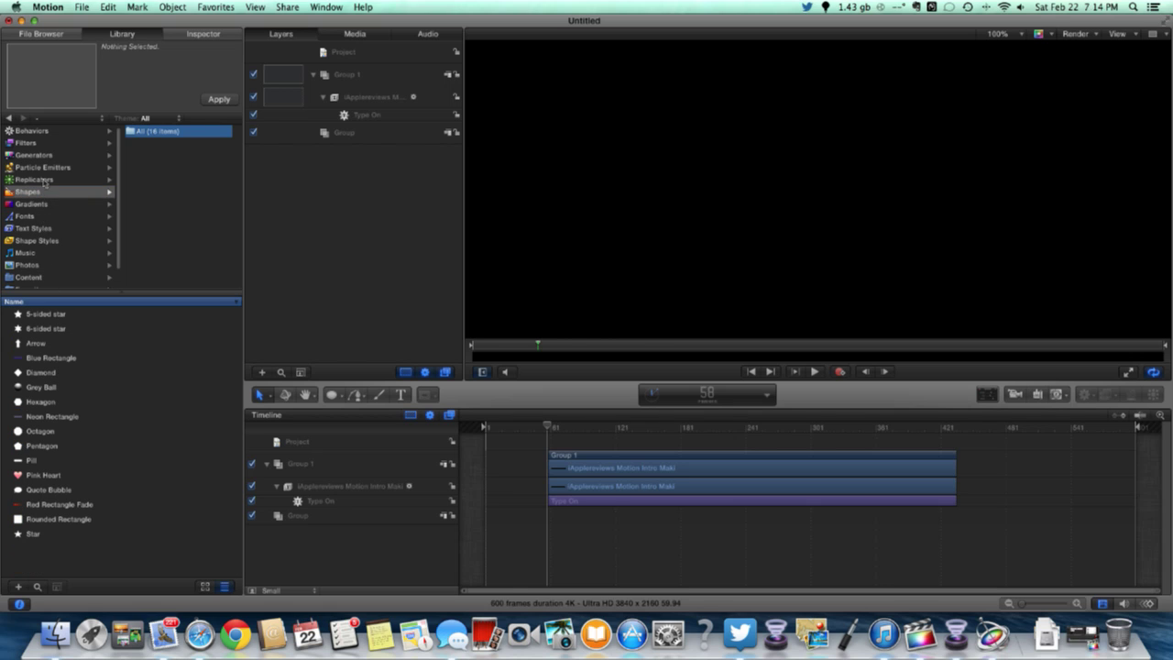
click(41, 156)
scroll(51, 403, down, 5)
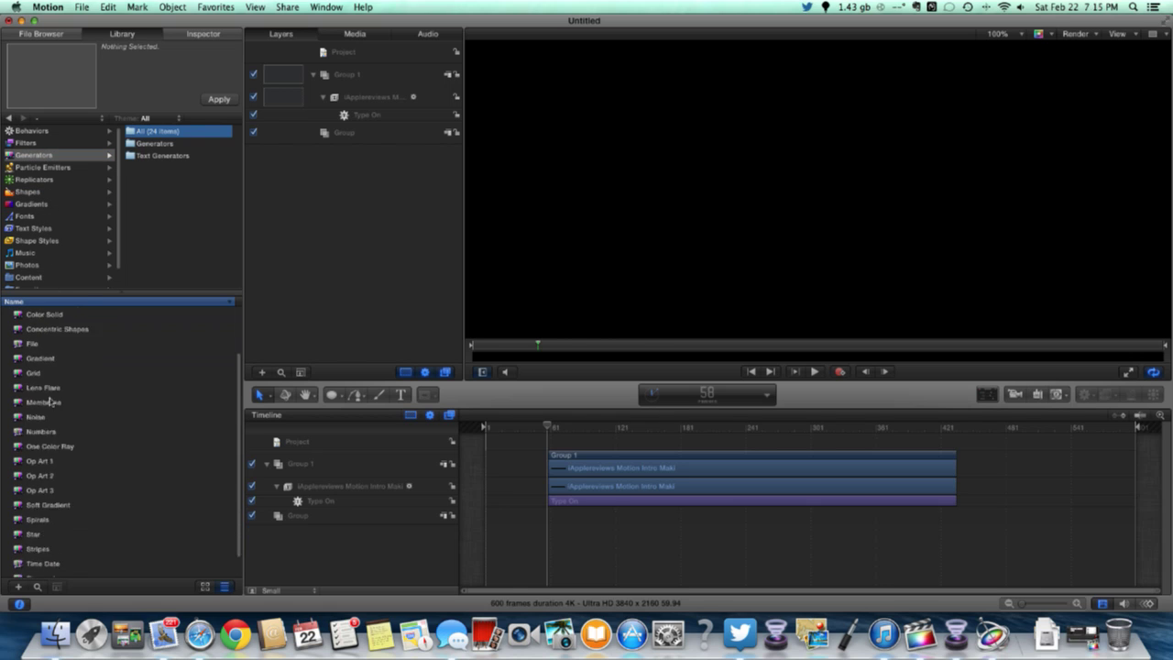
click(34, 426)
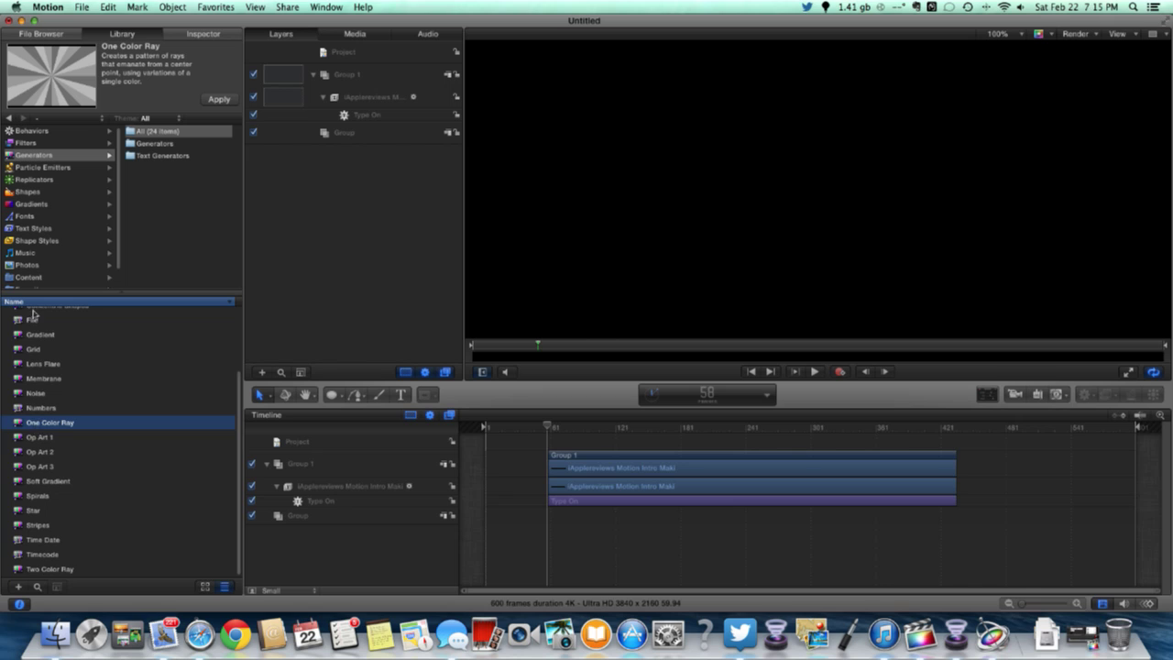
Browse the particle emitter library down to its end and preview Tornado
click(45, 168)
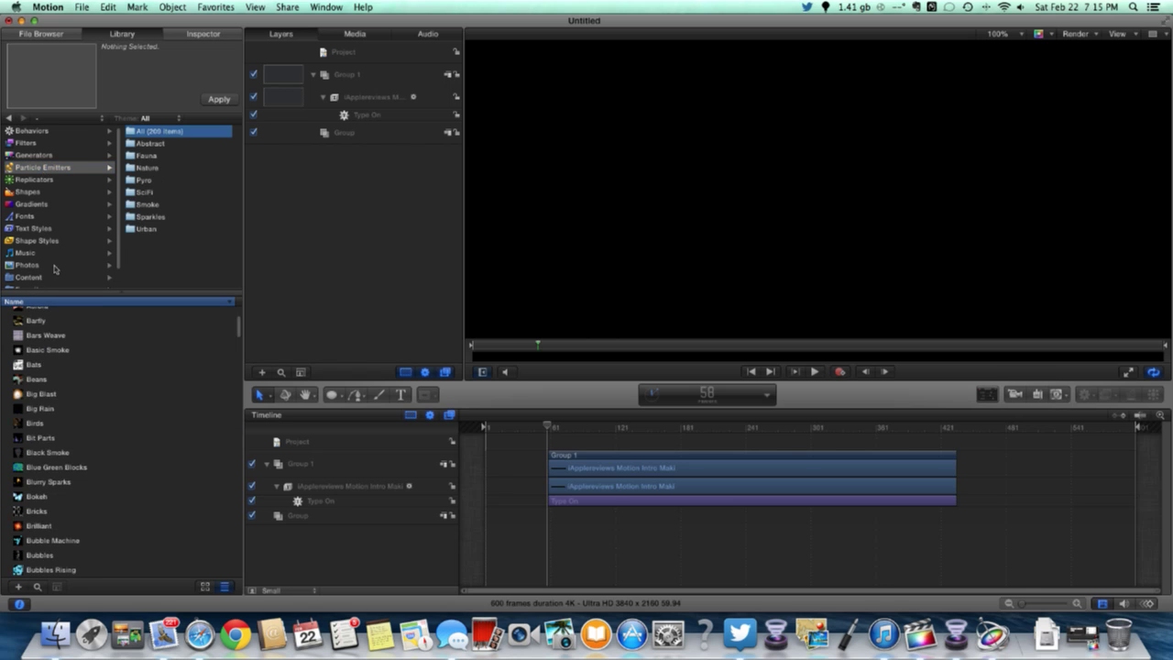
scroll(83, 367, down, 5)
scroll(87, 379, down, 20)
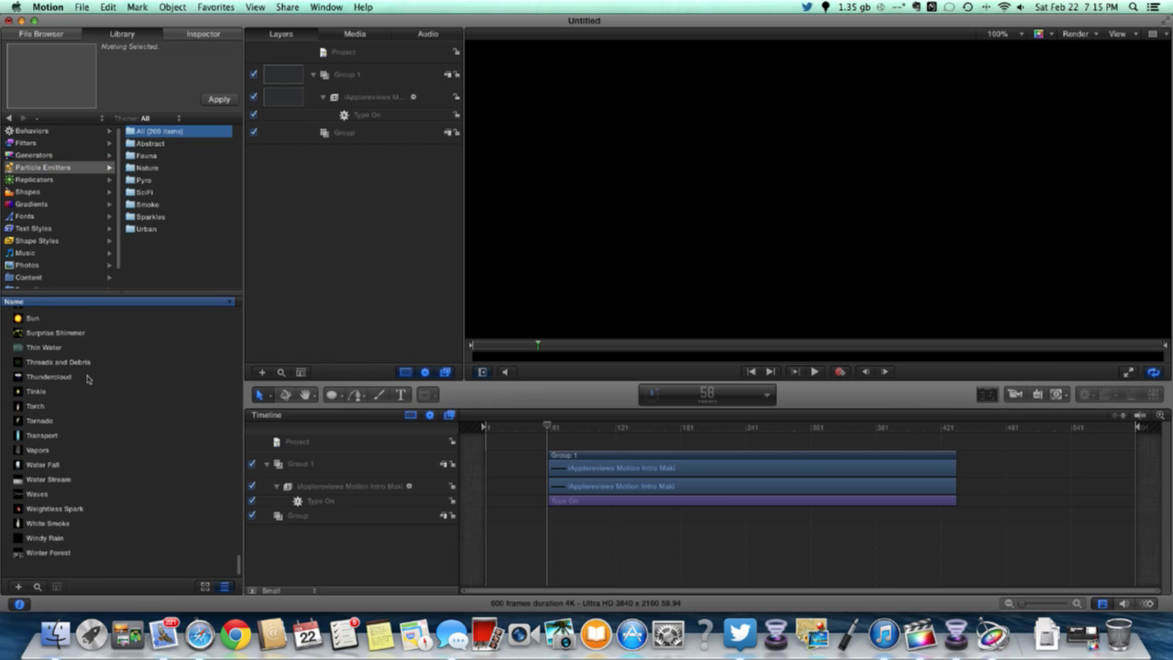
click(37, 438)
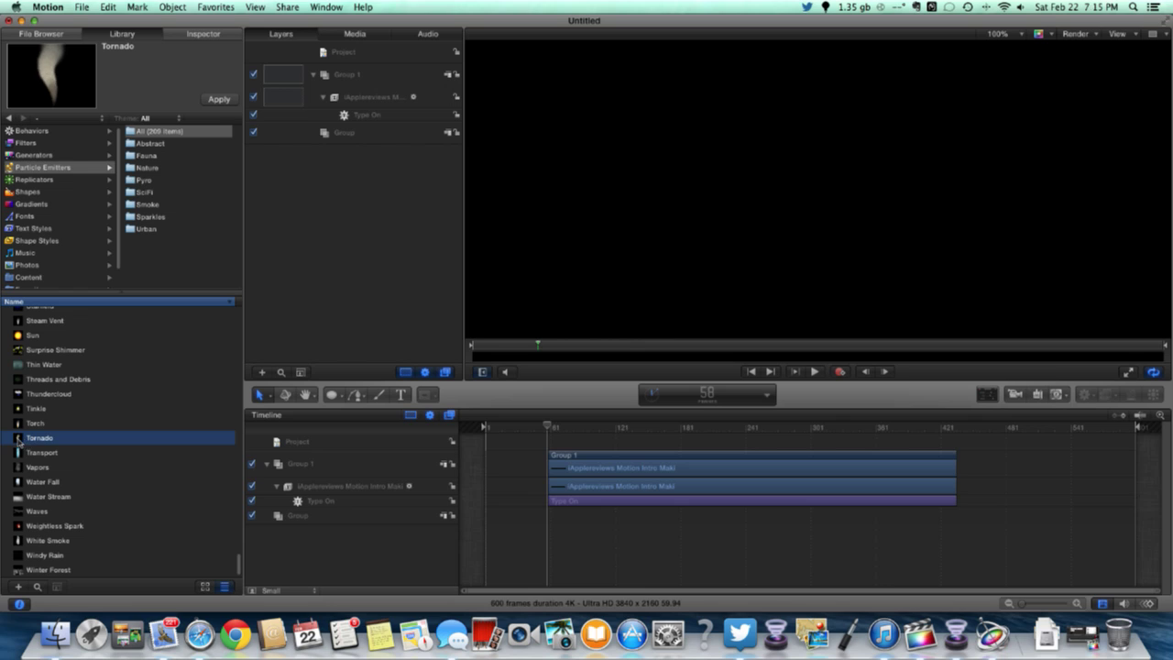
scroll(38, 420, up, 1)
Try the Surprise Shimmer emitter from the first frame with the title in playback, and delete its group
click(40, 371)
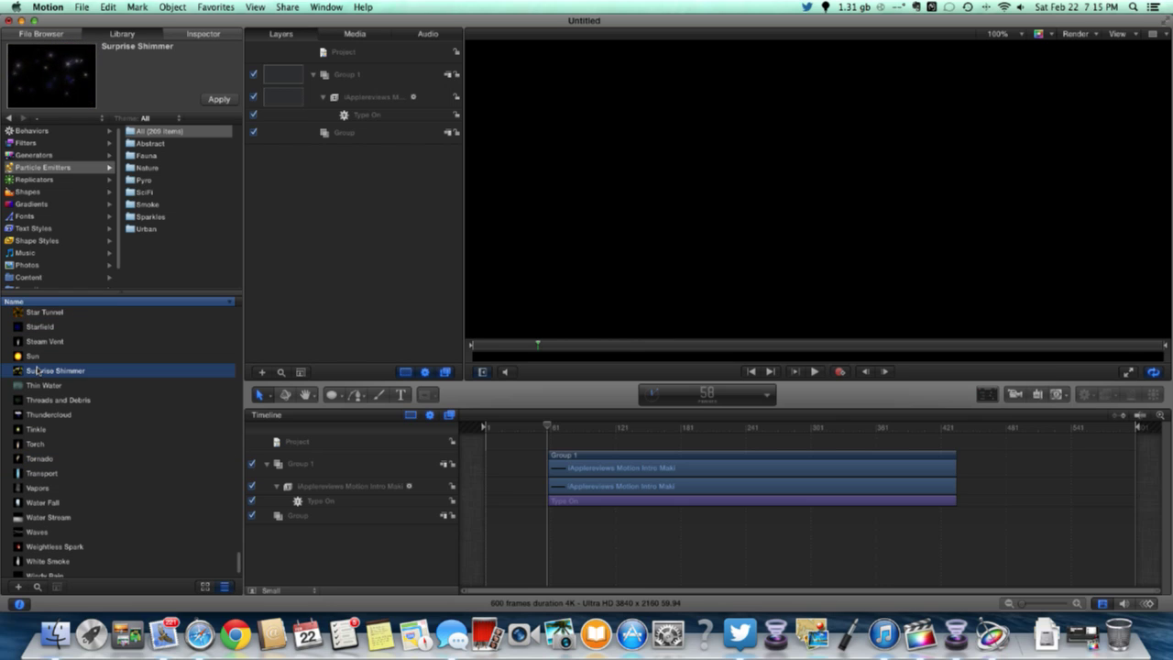
drag(142, 377, 483, 430)
key(space)
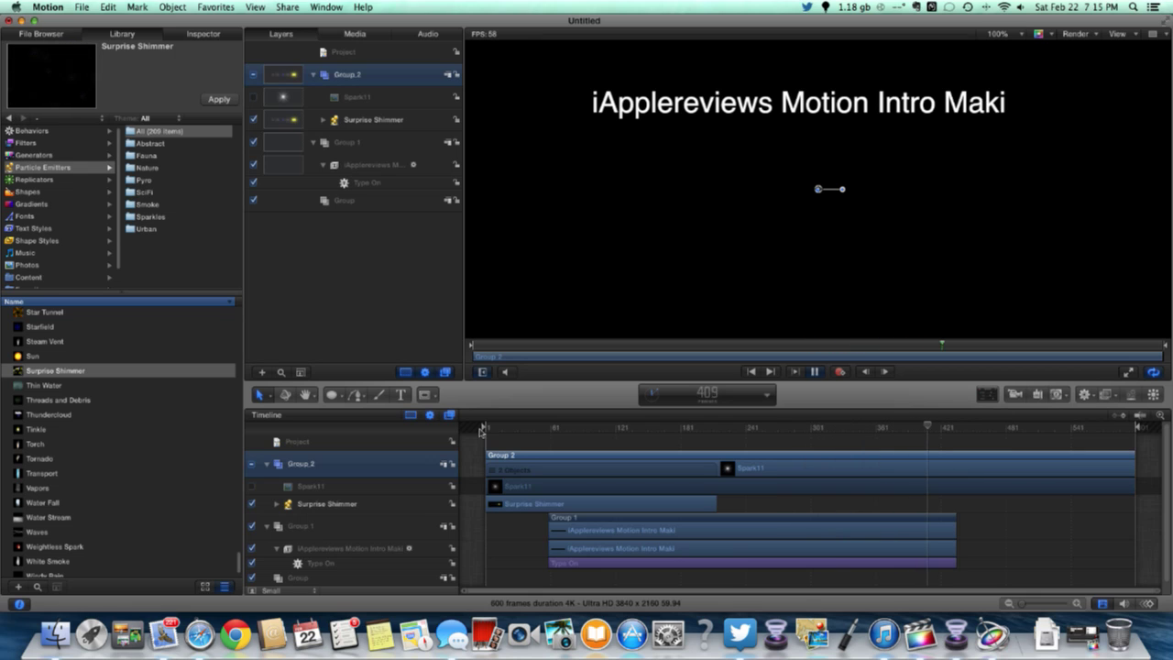
key(space)
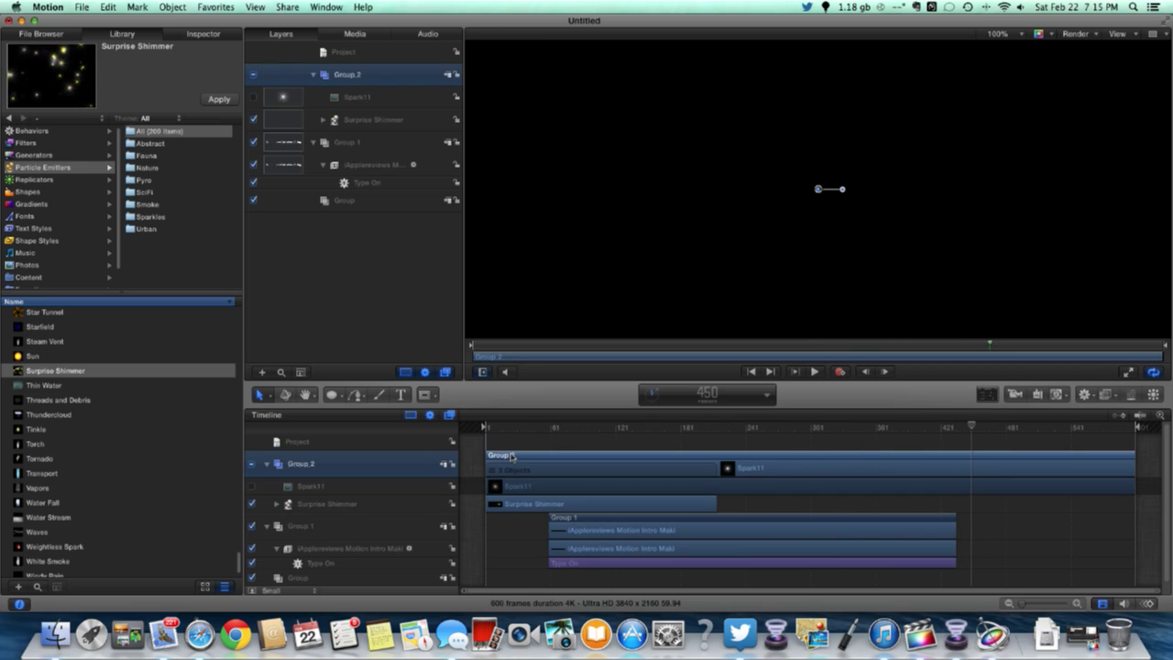
key(Delete)
Preview the Star Tunnel, Star Trail, Stapler, Snow Flurry, Snow and Snow Blizzard particle emitters as possible backgrounds
scroll(55, 333, up, 3)
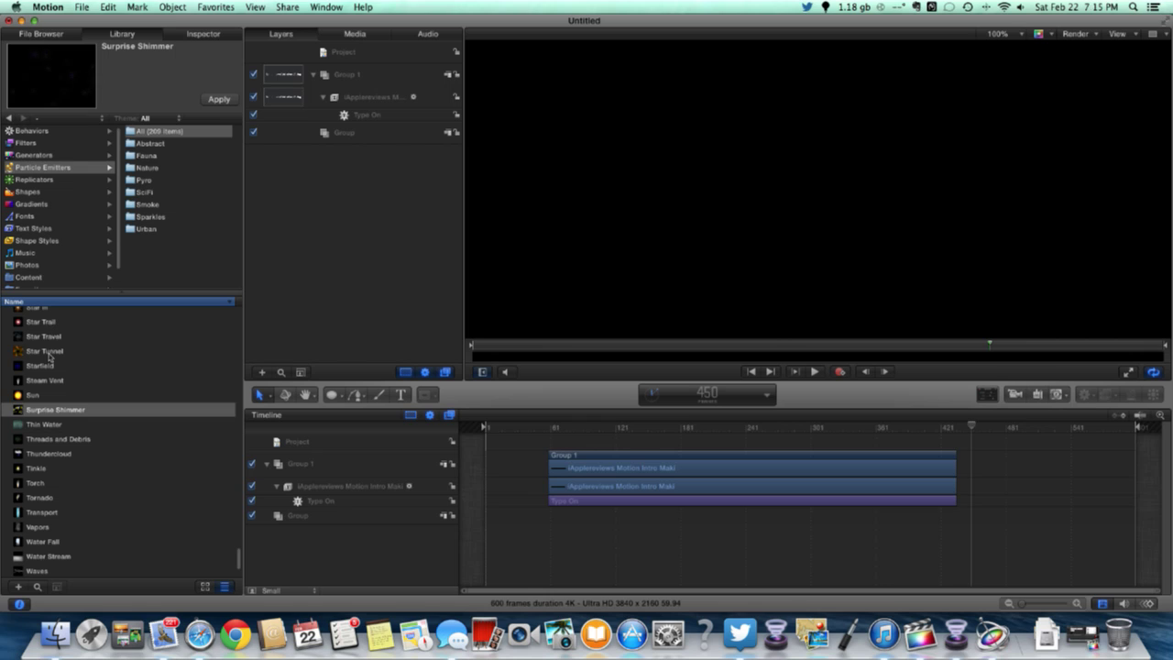
click(51, 356)
scroll(50, 357, up, 2)
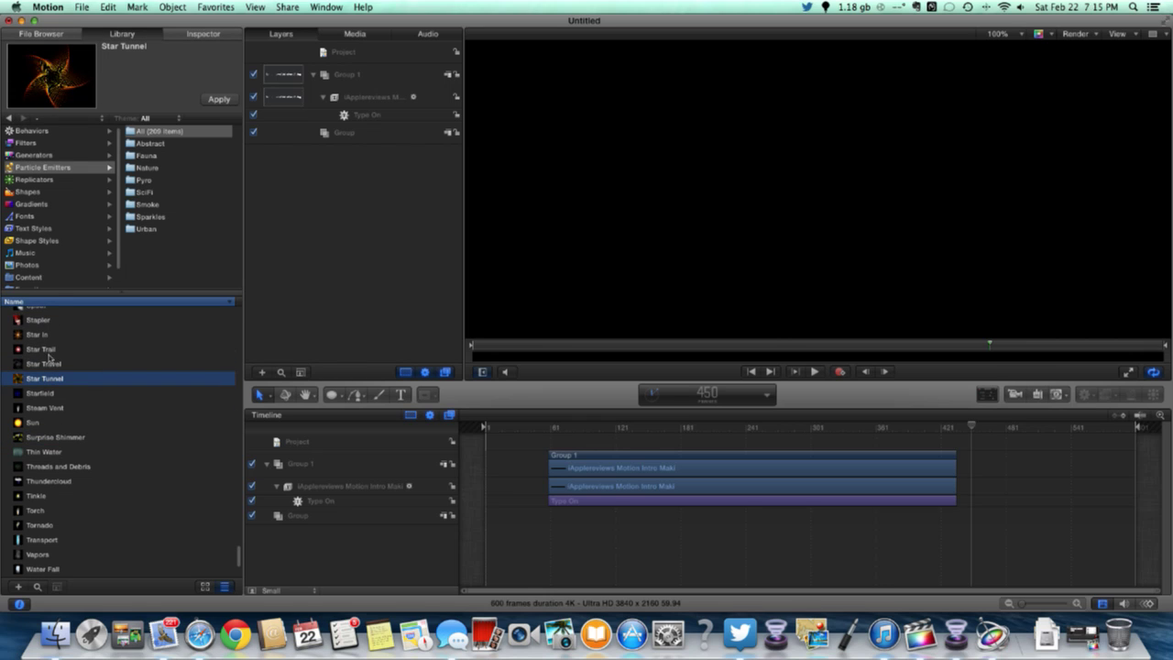
click(51, 352)
scroll(42, 376, up, 5)
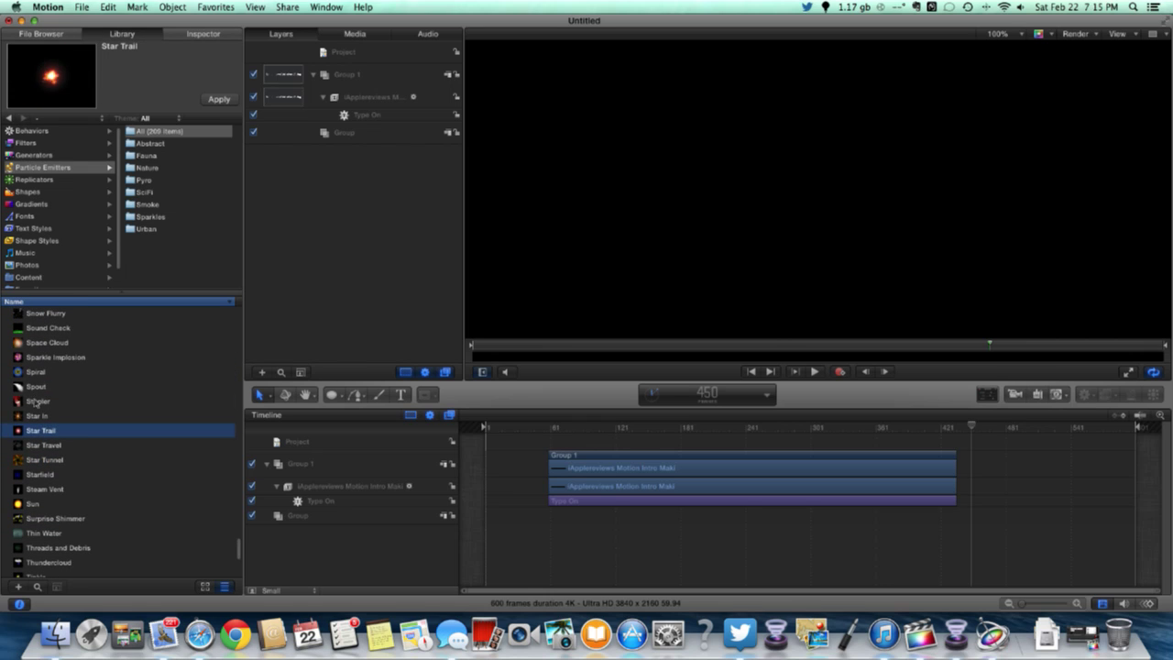
click(37, 403)
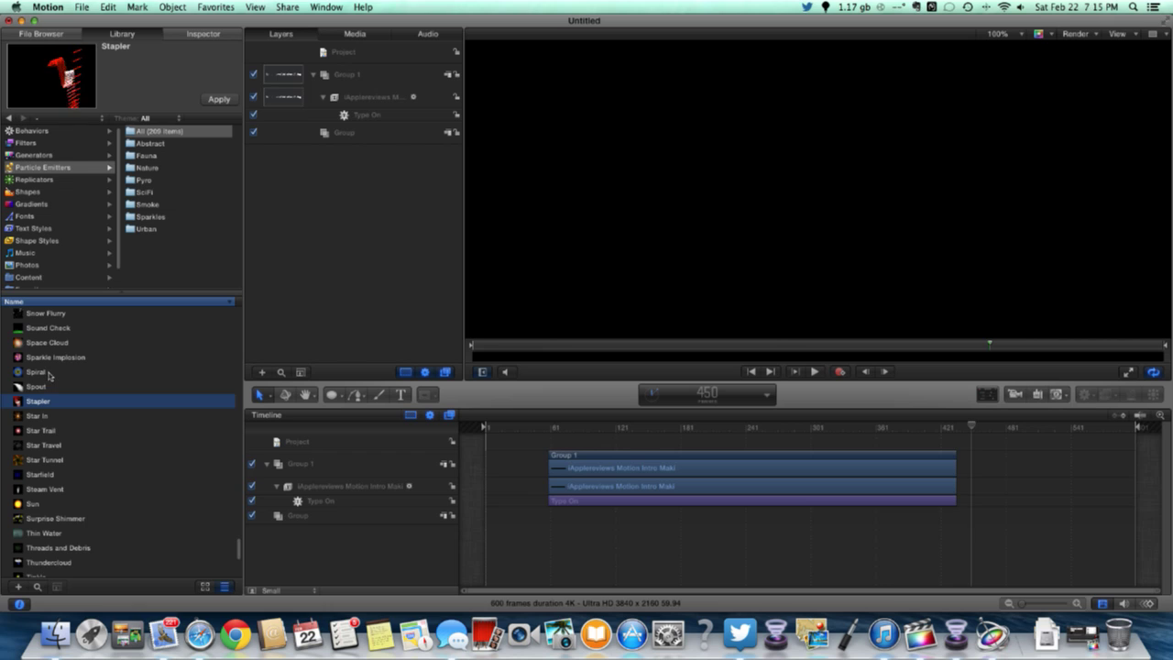
scroll(50, 374, up, 3)
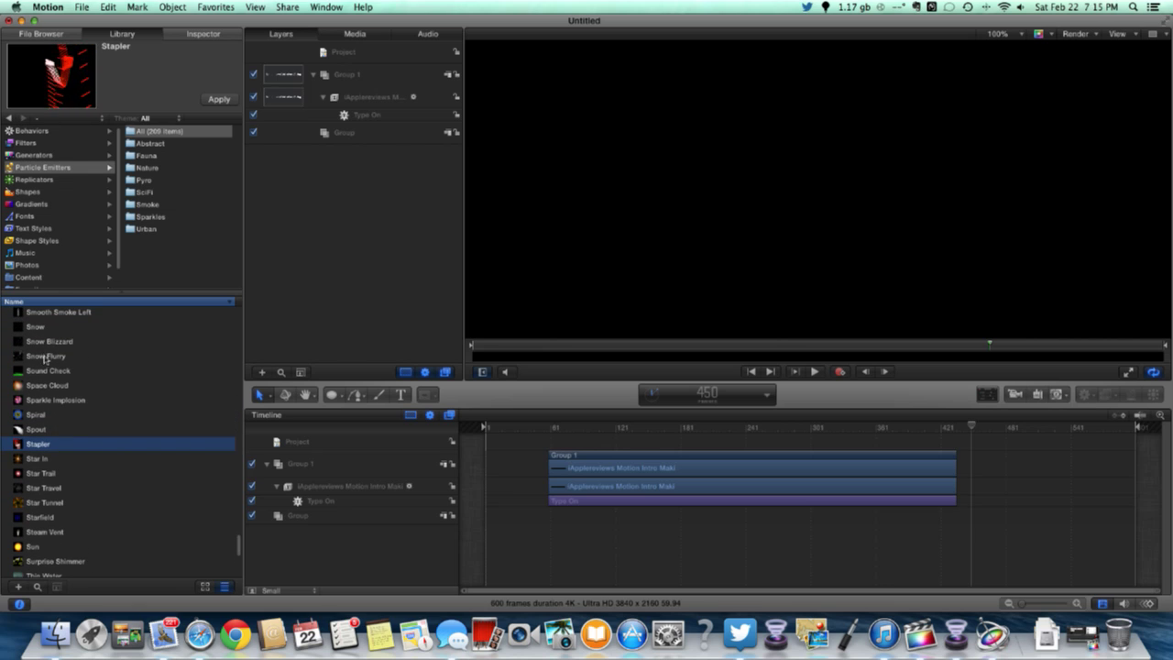
click(45, 357)
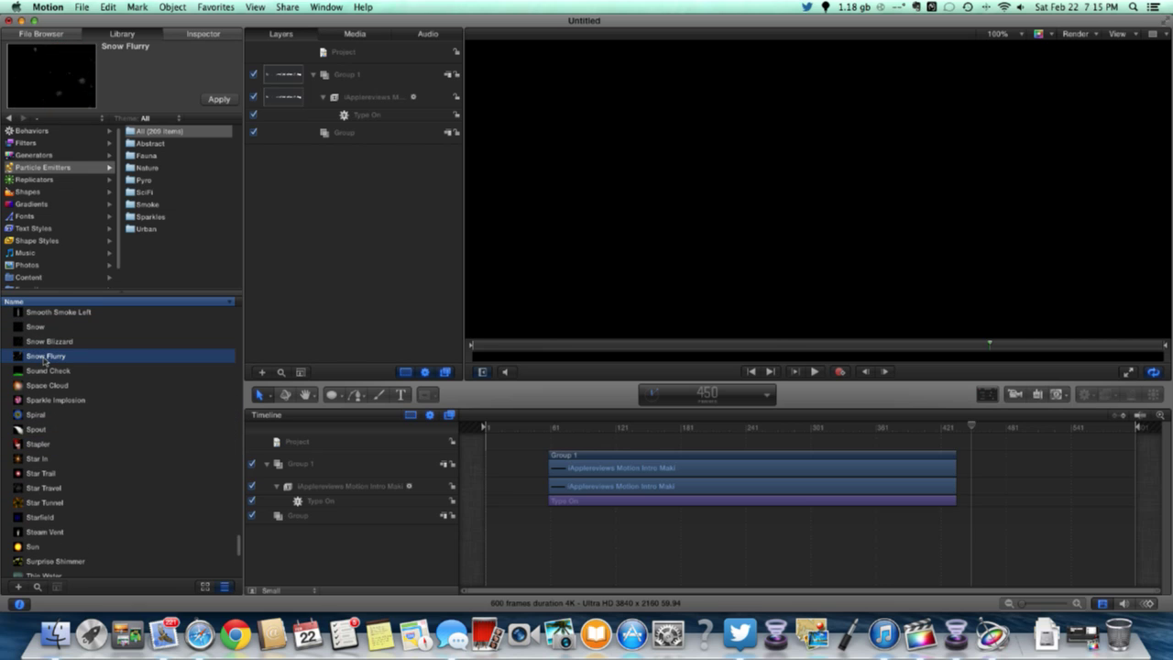
scroll(44, 357, up, 2)
click(43, 360)
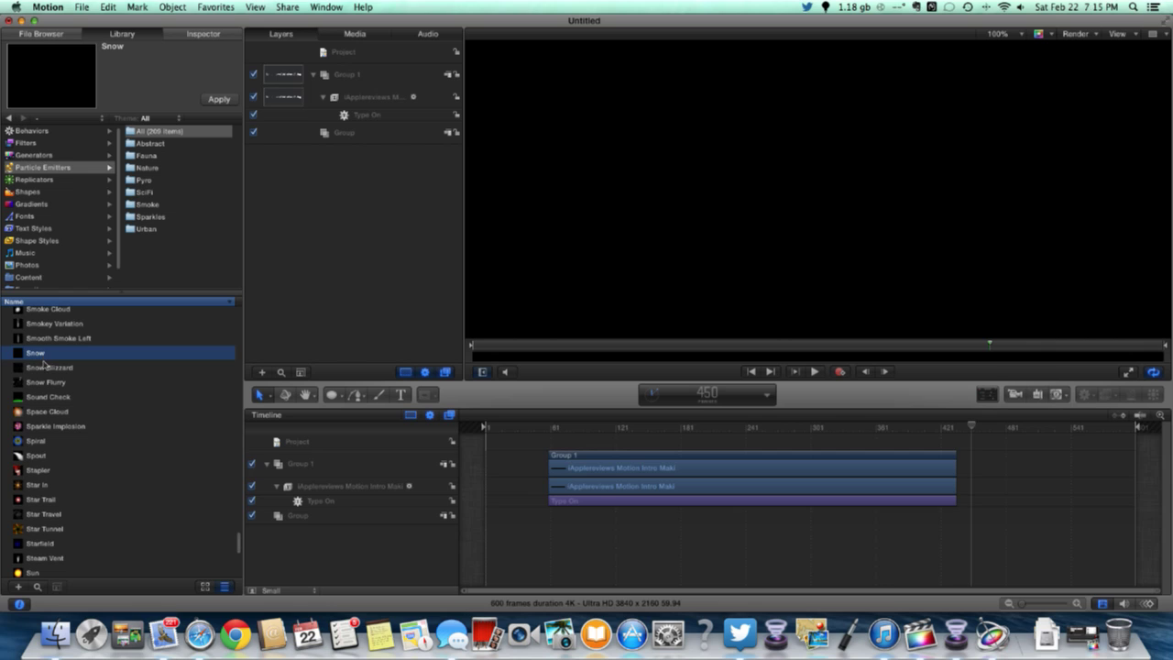
click(42, 367)
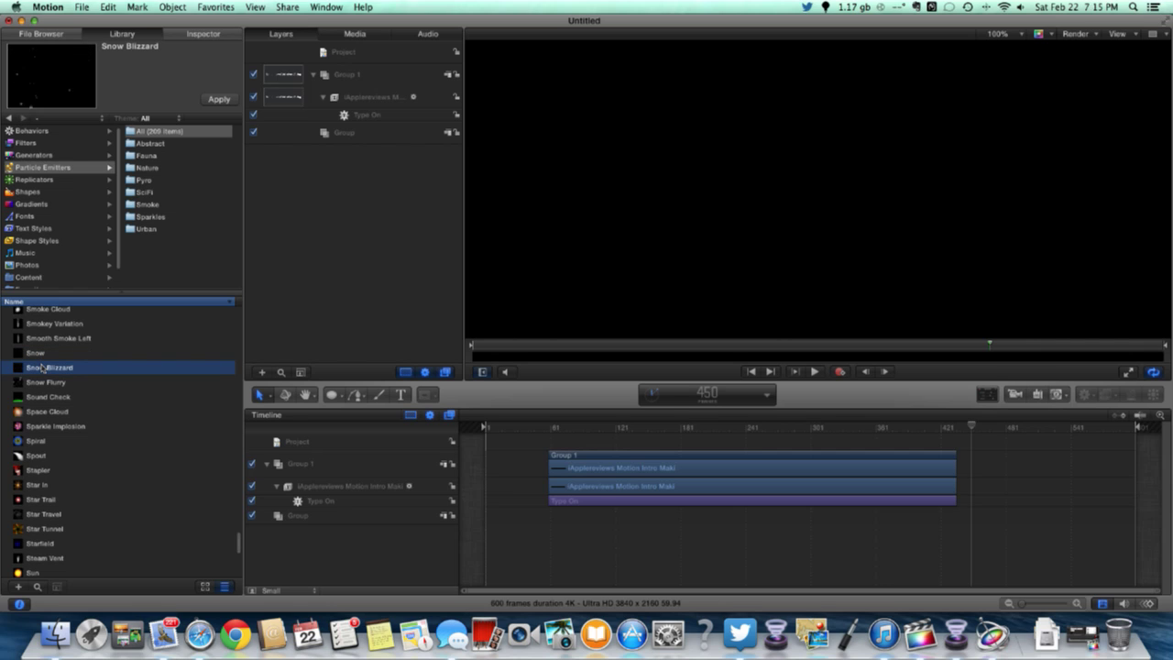
Browse the particle emitter library back up from Snow Blizzard, previewing Pea Soup Fog, Liquid Steel and Liquid Transfer as possible backgrounds
scroll(42, 367, up, 2)
scroll(43, 347, up, 6)
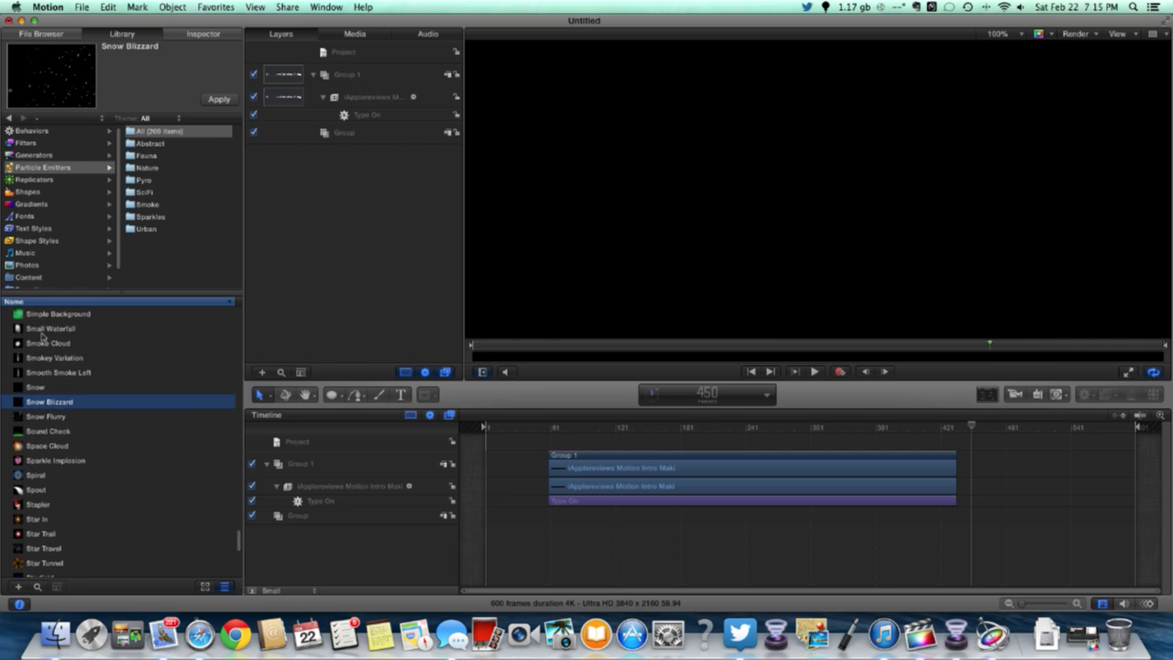
scroll(41, 336, up, 6)
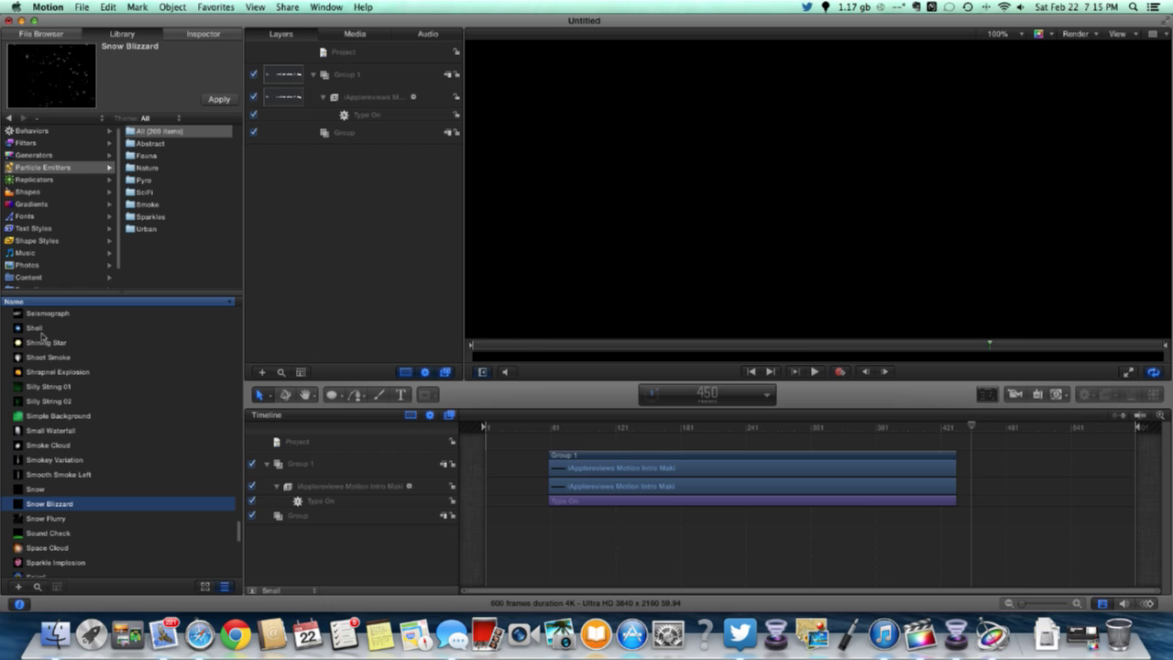
scroll(42, 340, up, 10)
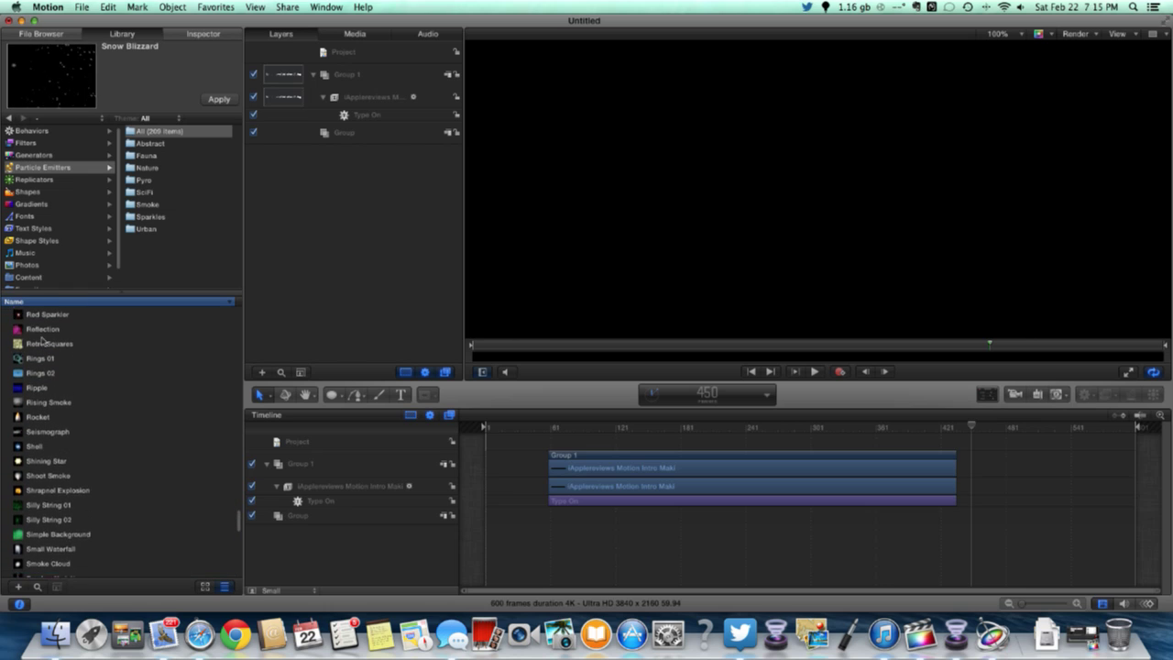
scroll(42, 339, up, 6)
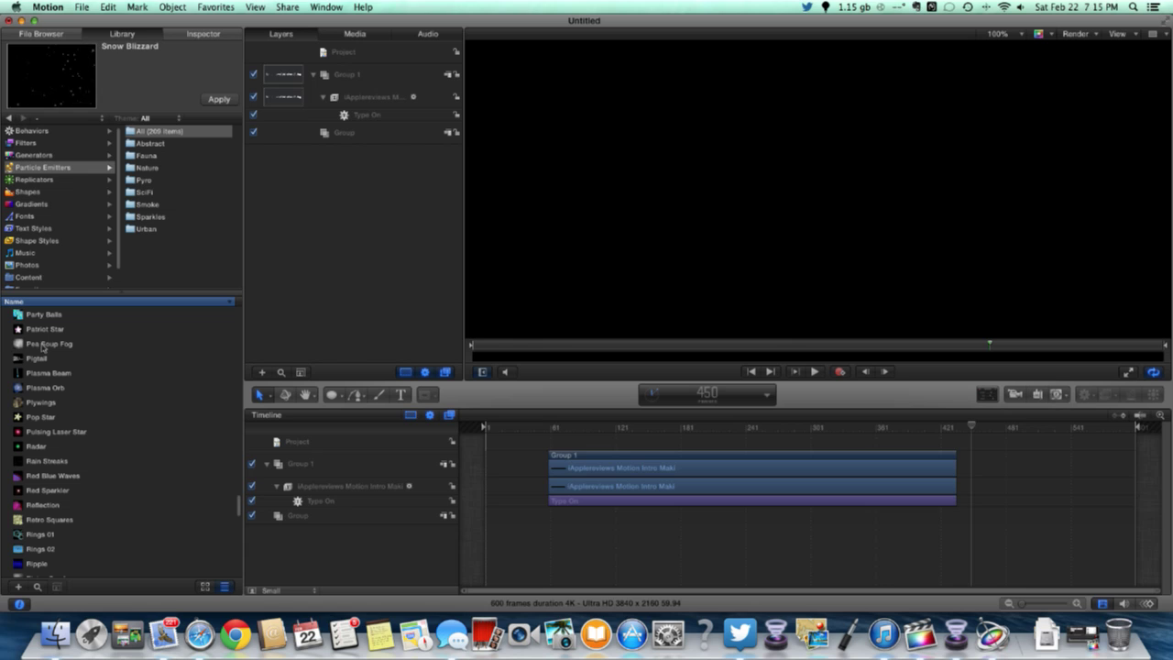
click(42, 345)
scroll(42, 346, up, 15)
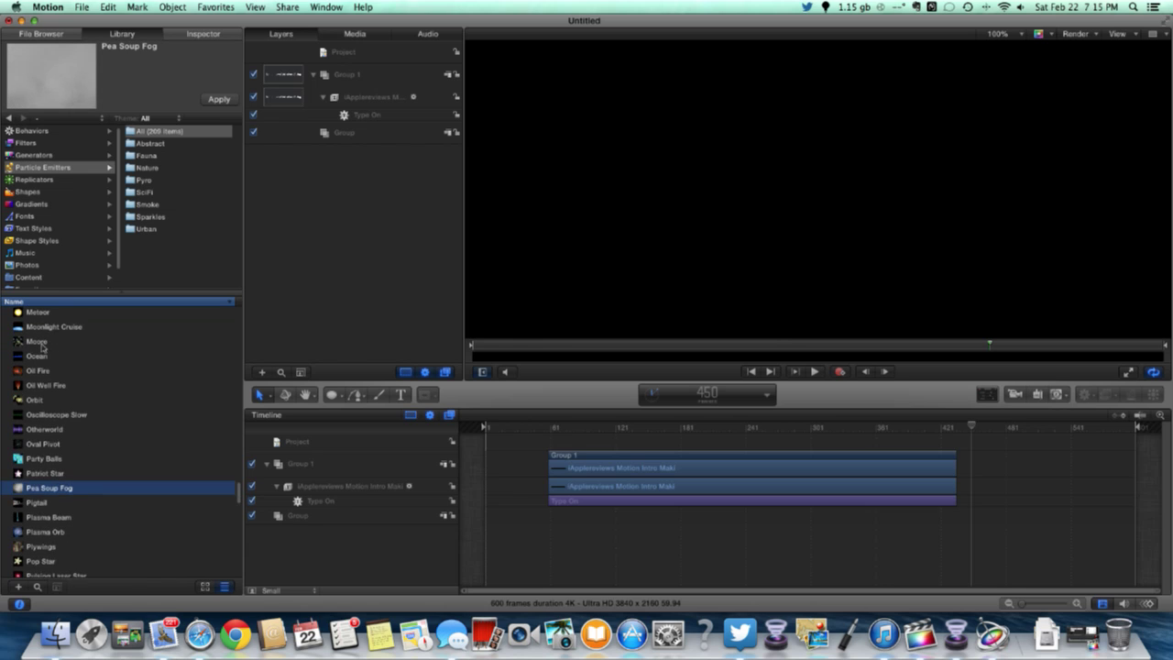
scroll(42, 346, up, 9)
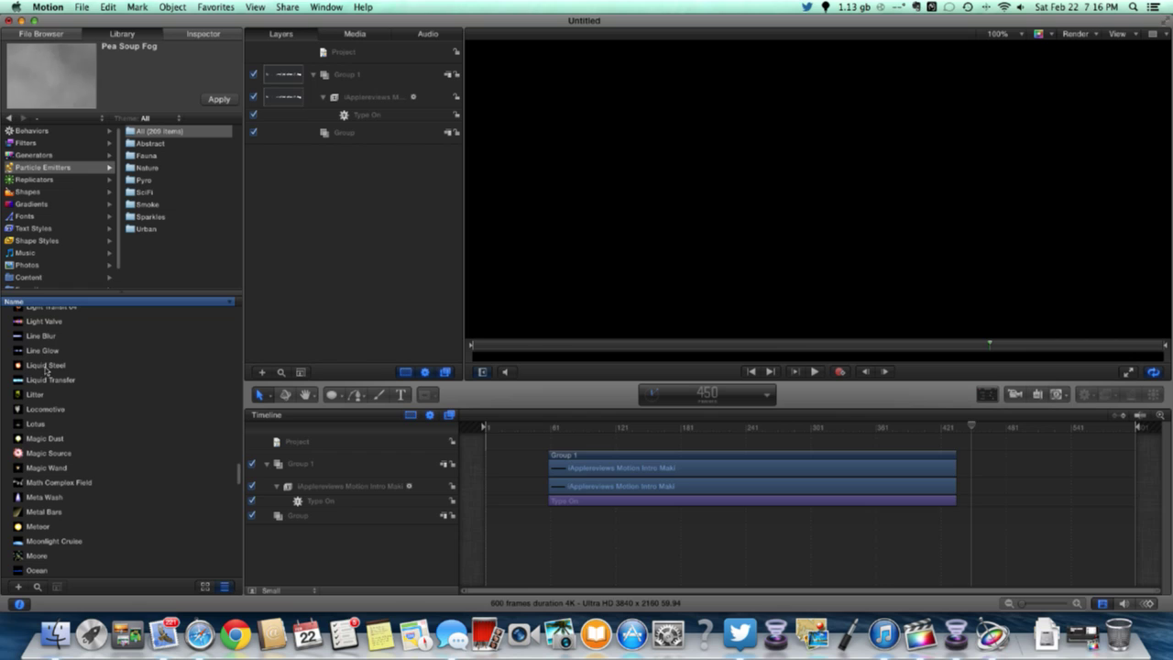
click(45, 367)
click(42, 375)
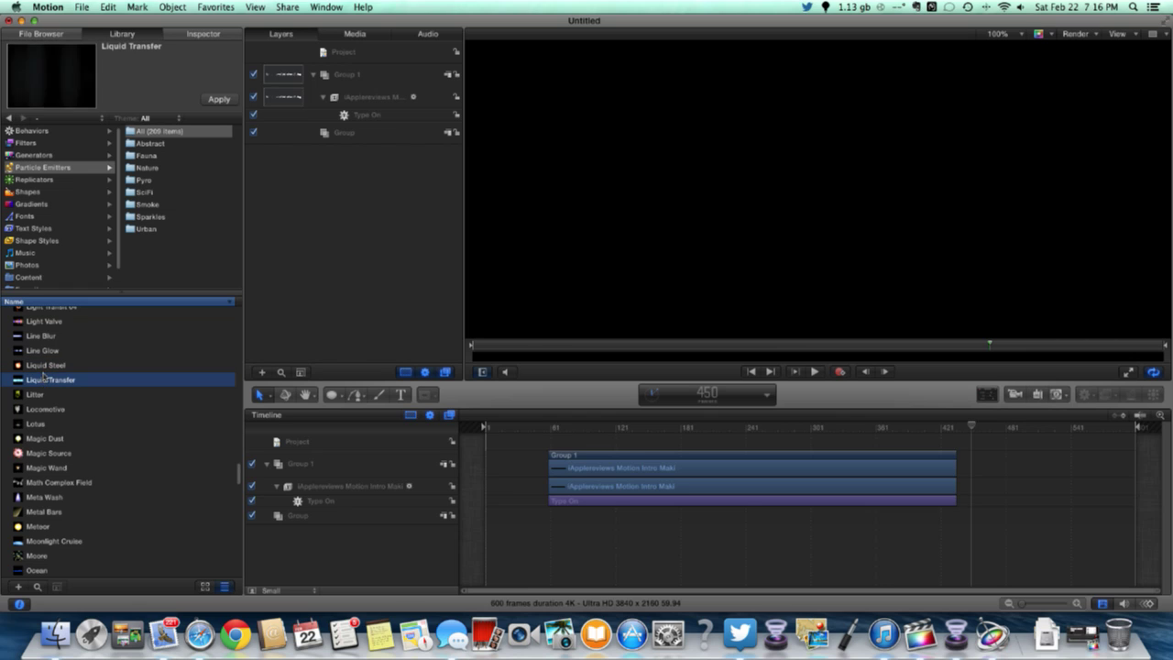
scroll(46, 366, up, 20)
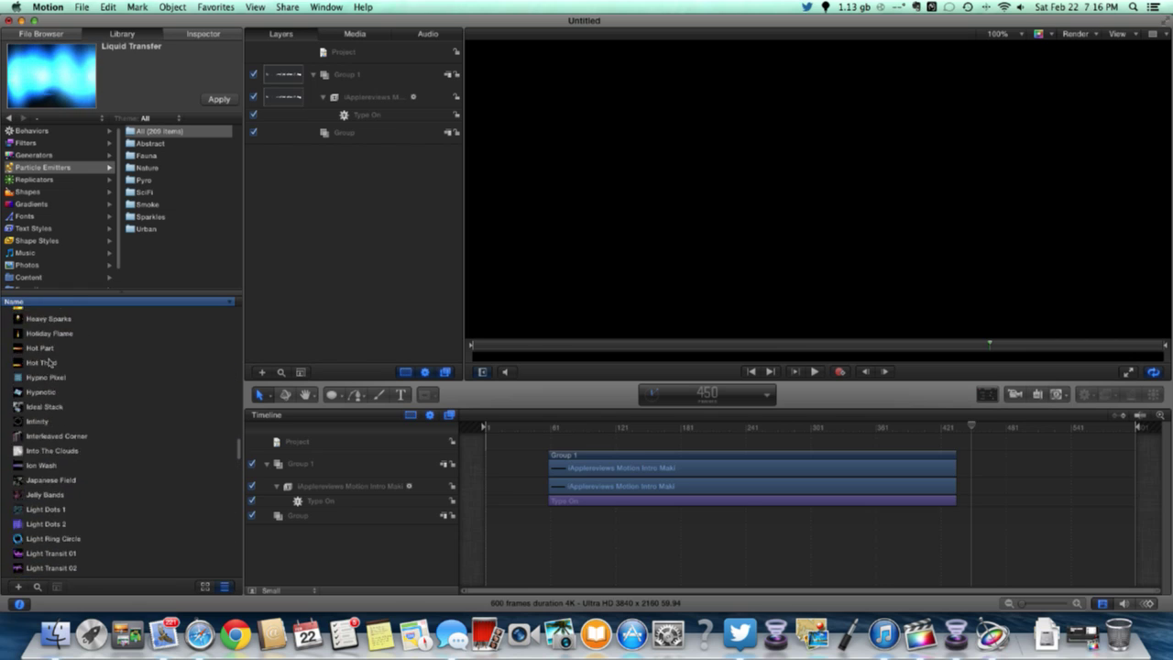
Add the Infinity particle emitter to the timeline from the first frame, in its own group above the title group
click(53, 465)
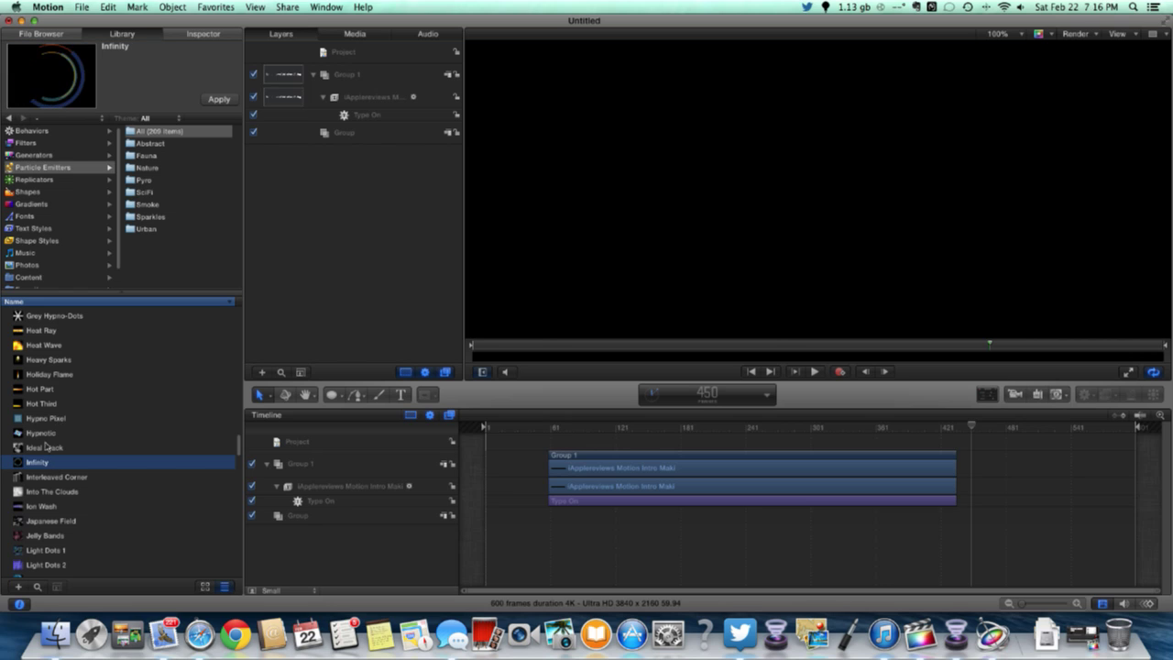
drag(36, 467, 506, 451)
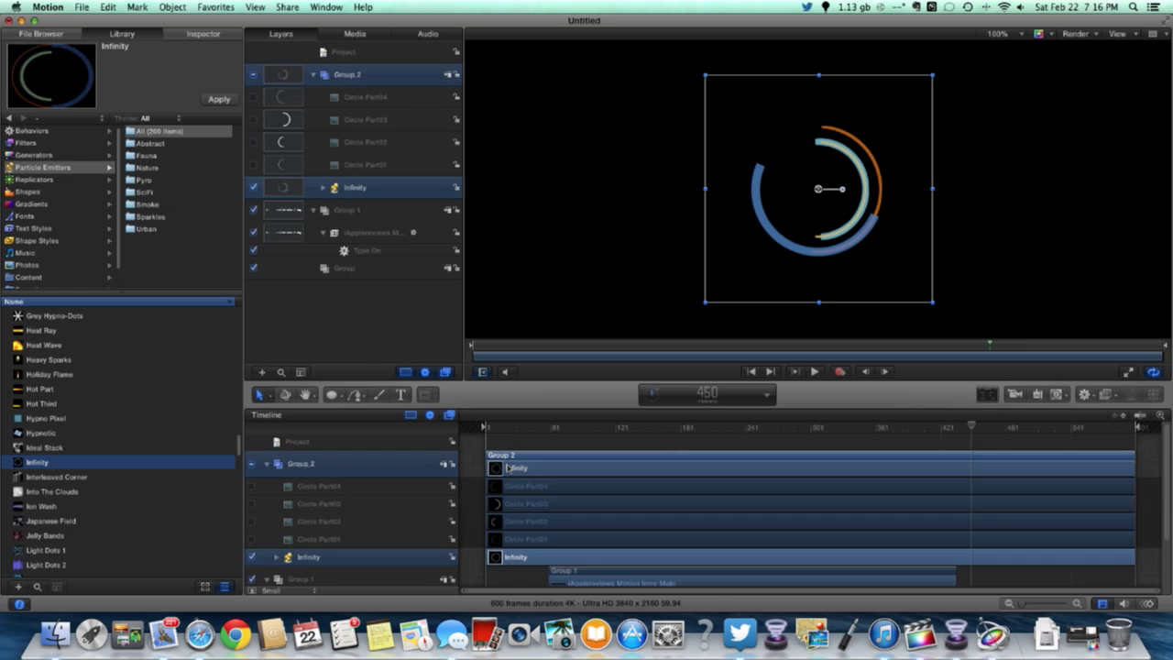
scroll(516, 481, down, 2)
scroll(623, 484, up, 2)
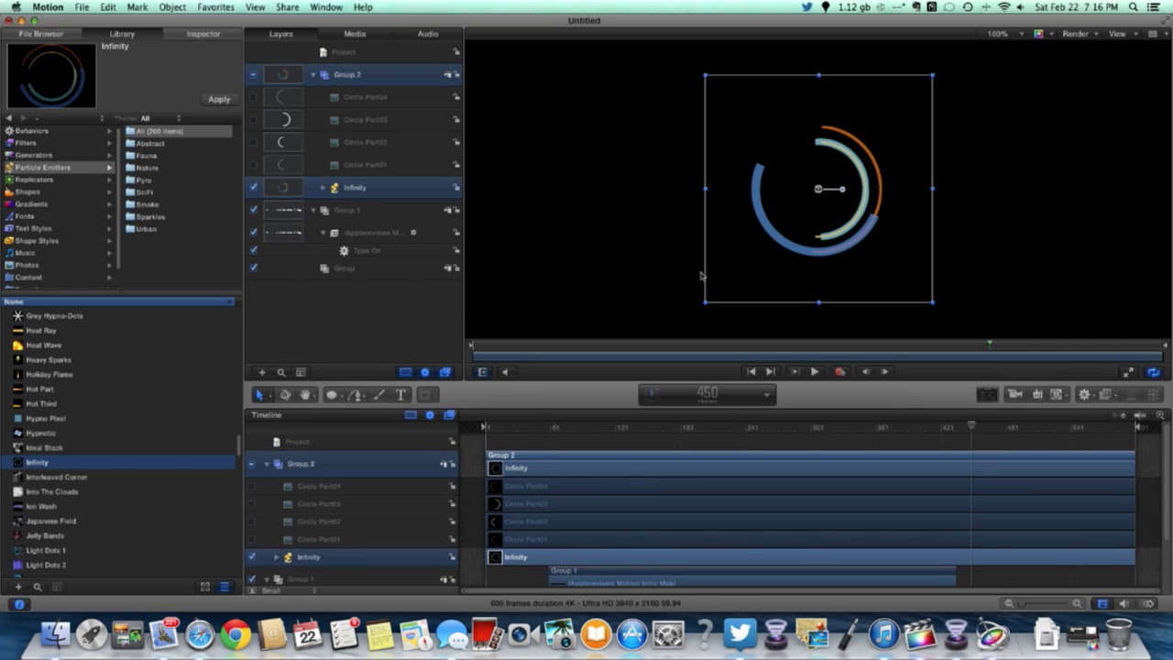
Play the project from the first frame to check the Infinity rings together with the title, and pause
drag(969, 427, 483, 431)
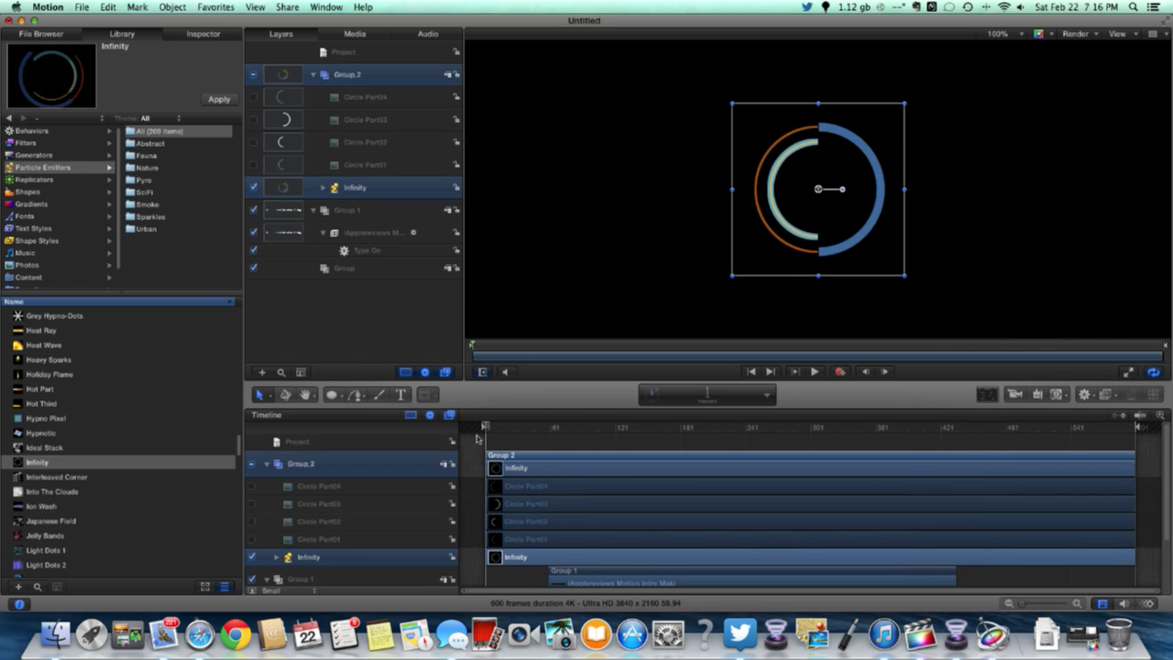
key(space)
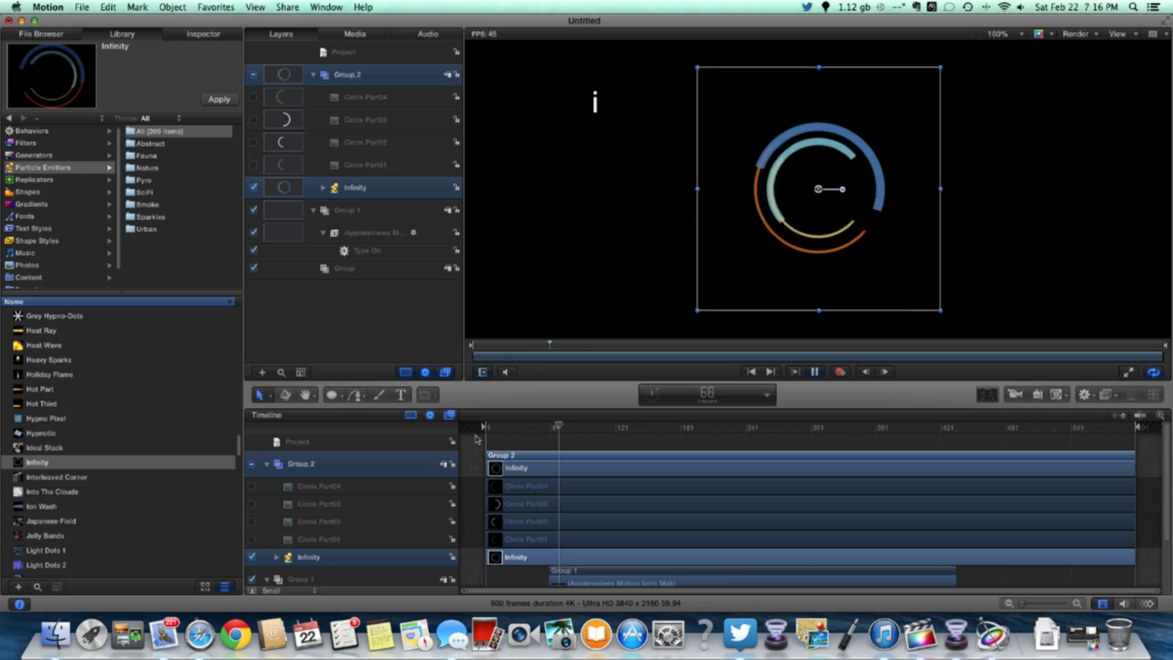
key(space)
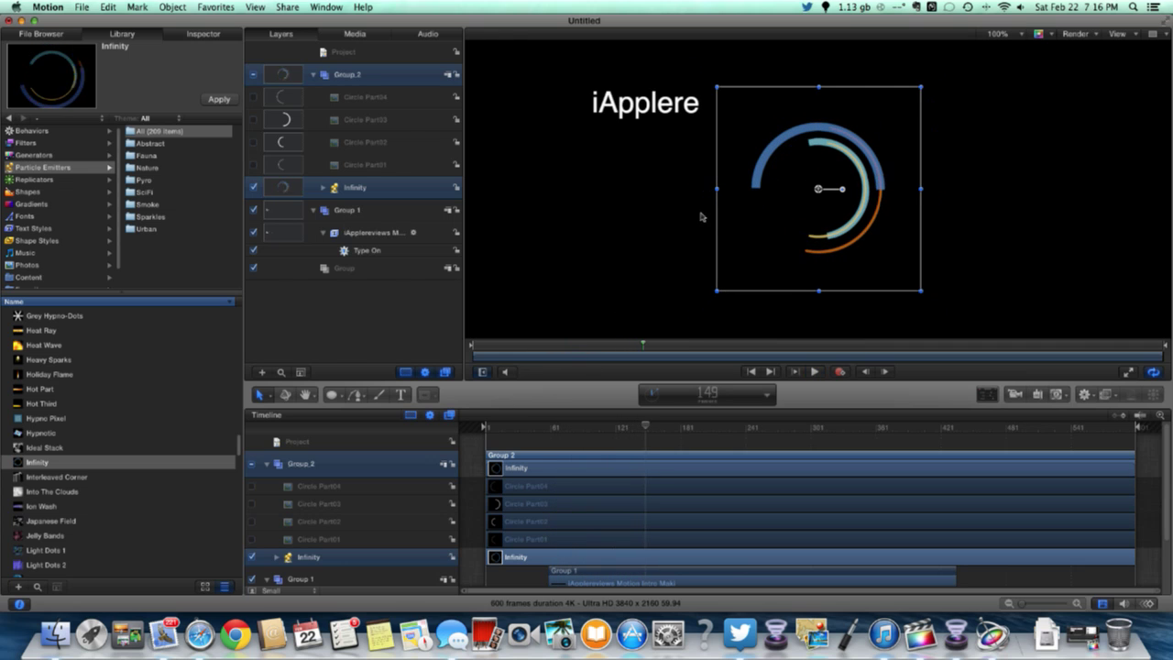
Stretch the Infinity emitter on the canvas to fill the frame's full width and height, and tilt it very slightly
drag(716, 191, 474, 191)
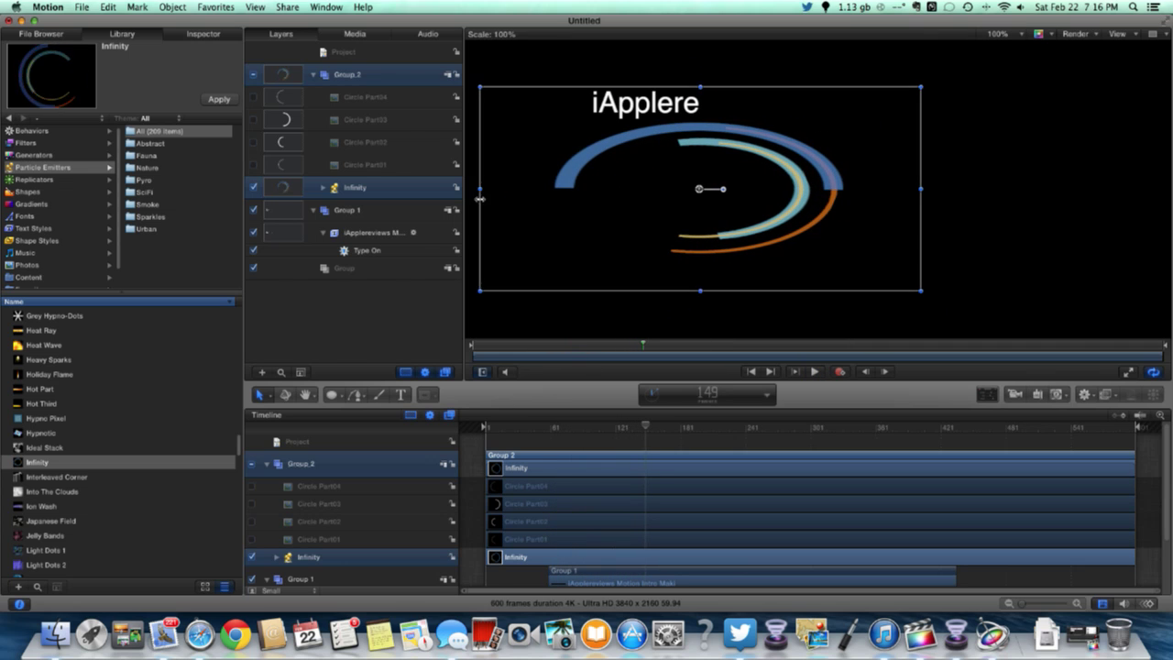
click(475, 194)
click(705, 191)
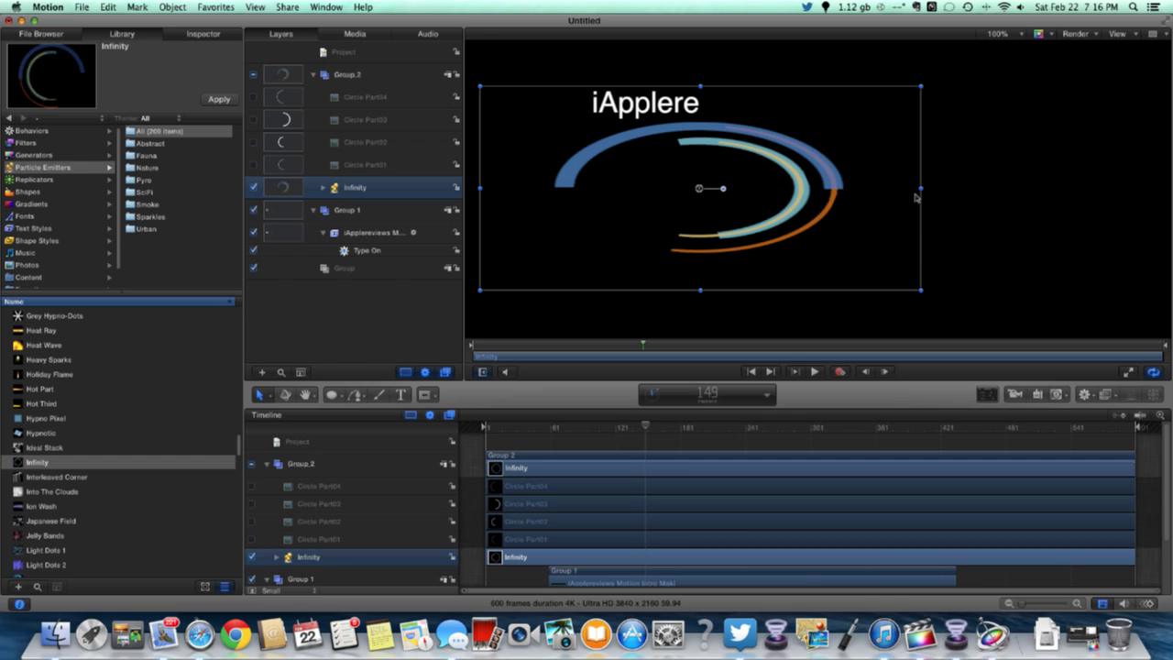
drag(916, 196, 1167, 205)
drag(485, 191, 472, 191)
drag(819, 291, 818, 342)
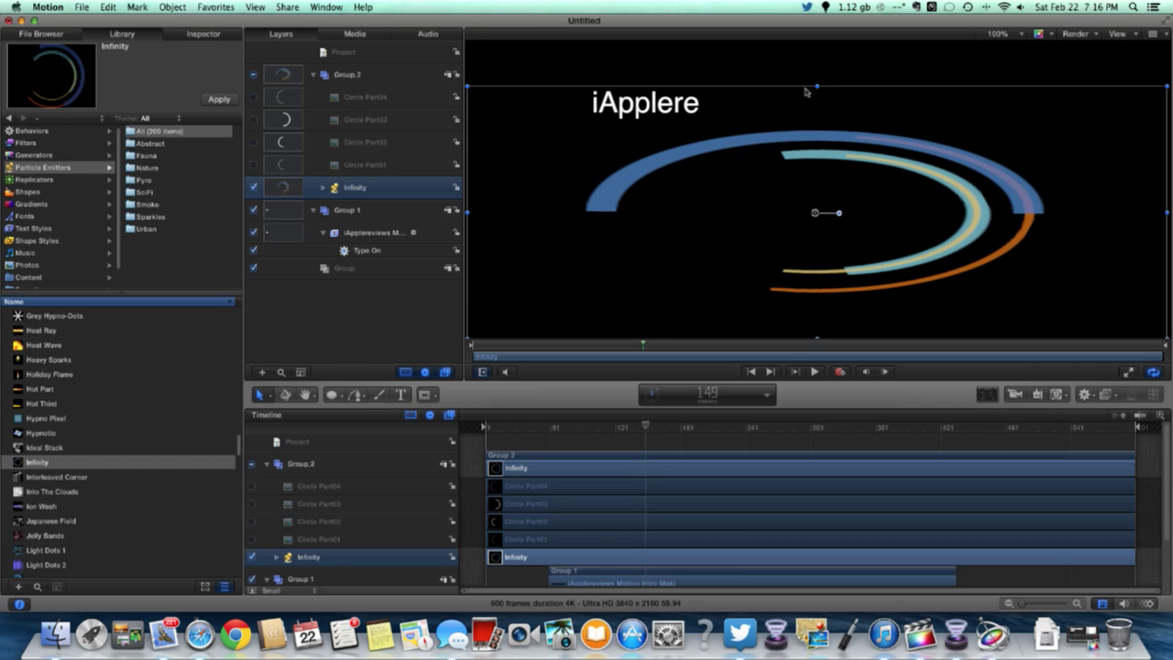
drag(816, 84, 815, 41)
drag(819, 191, 843, 191)
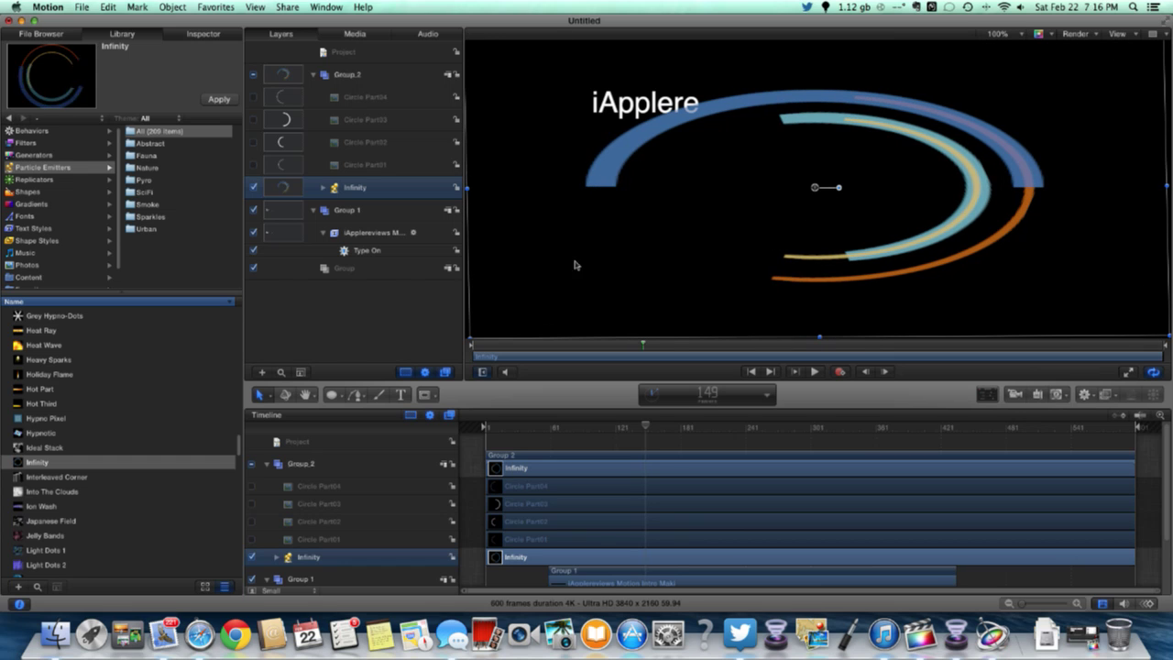
Replay the intro from the beginning with the stretched rings, and pause while the title is typing on
drag(645, 434, 479, 434)
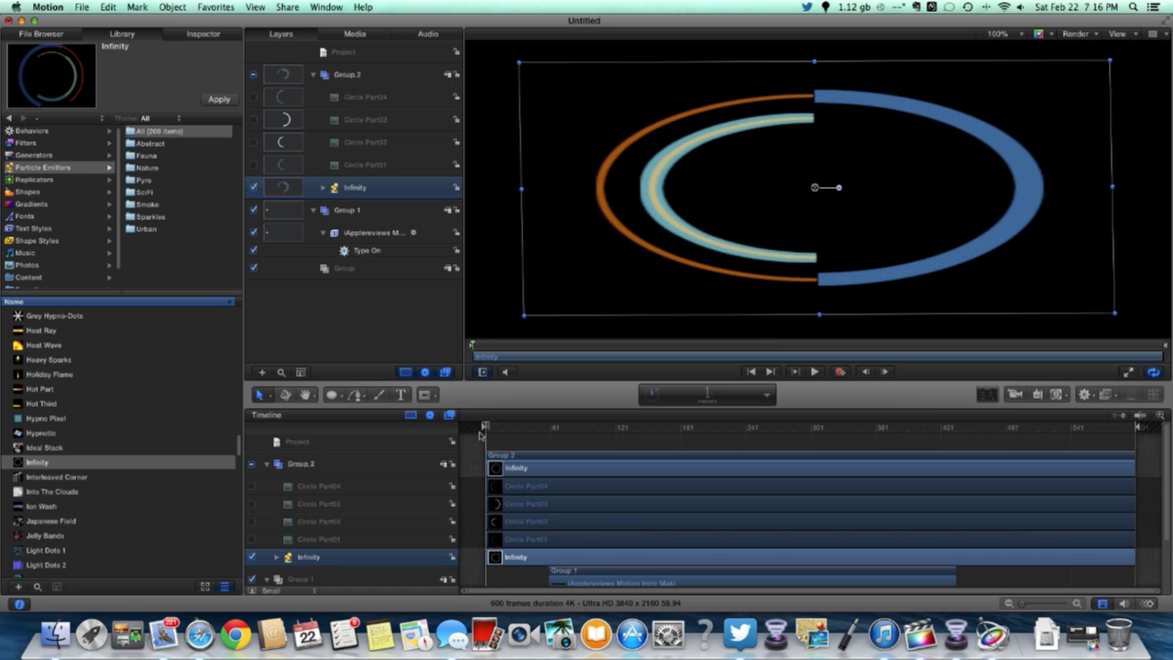
key(space)
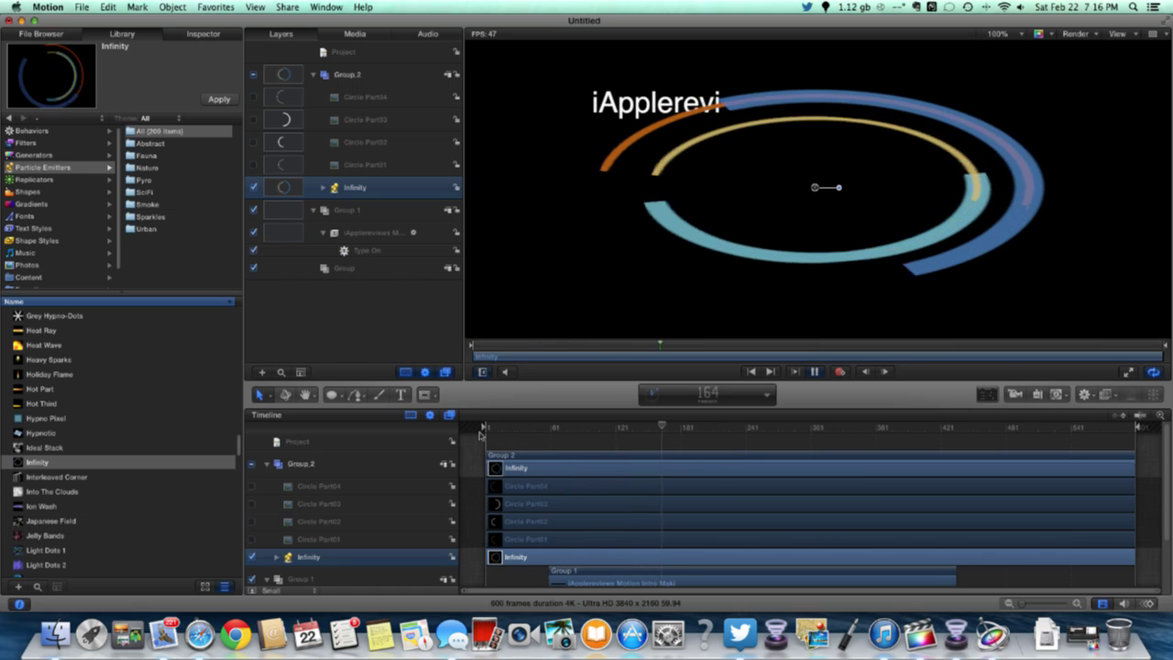
key(space)
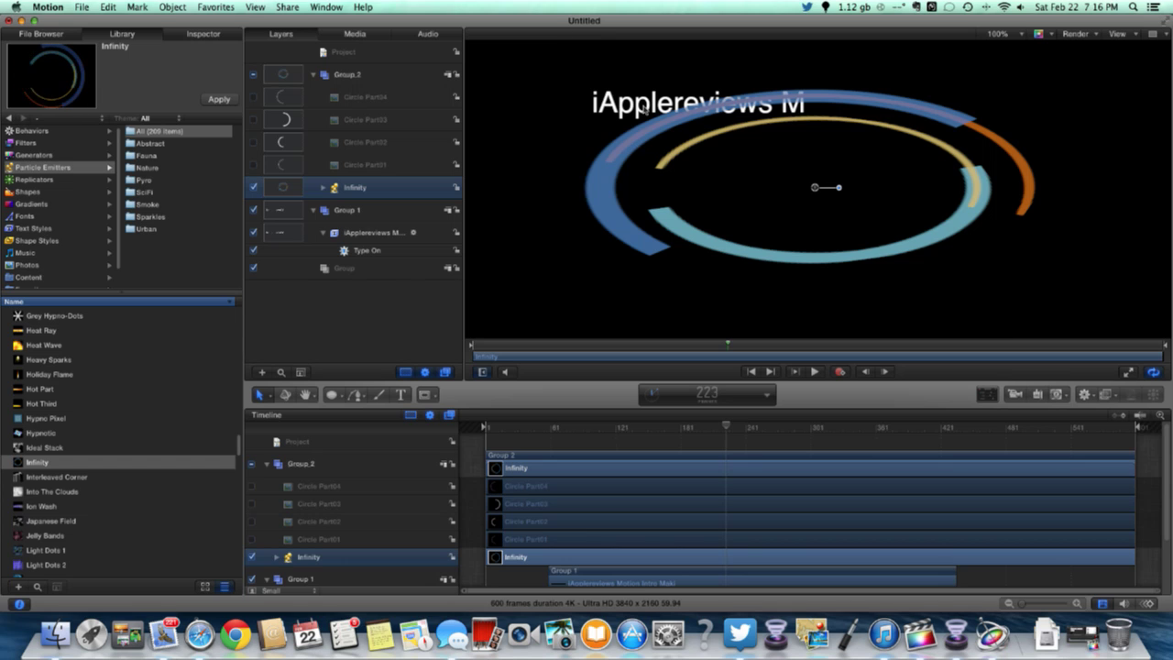
Select the title text in the timeline and open its transform and blending properties
click(594, 581)
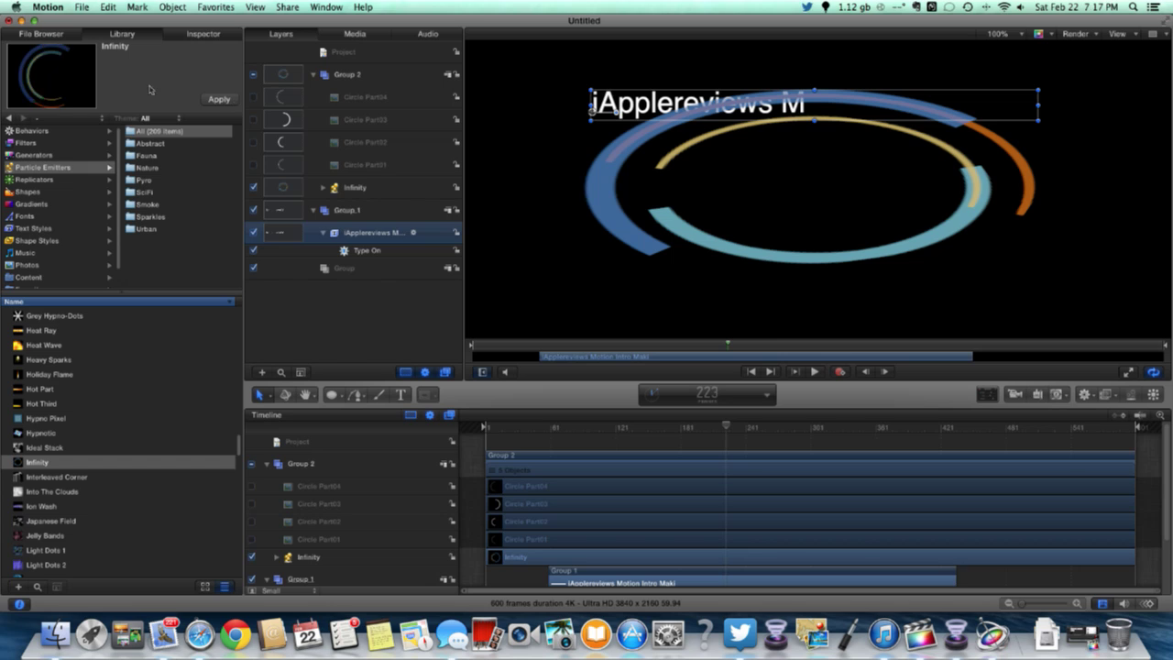
click(203, 34)
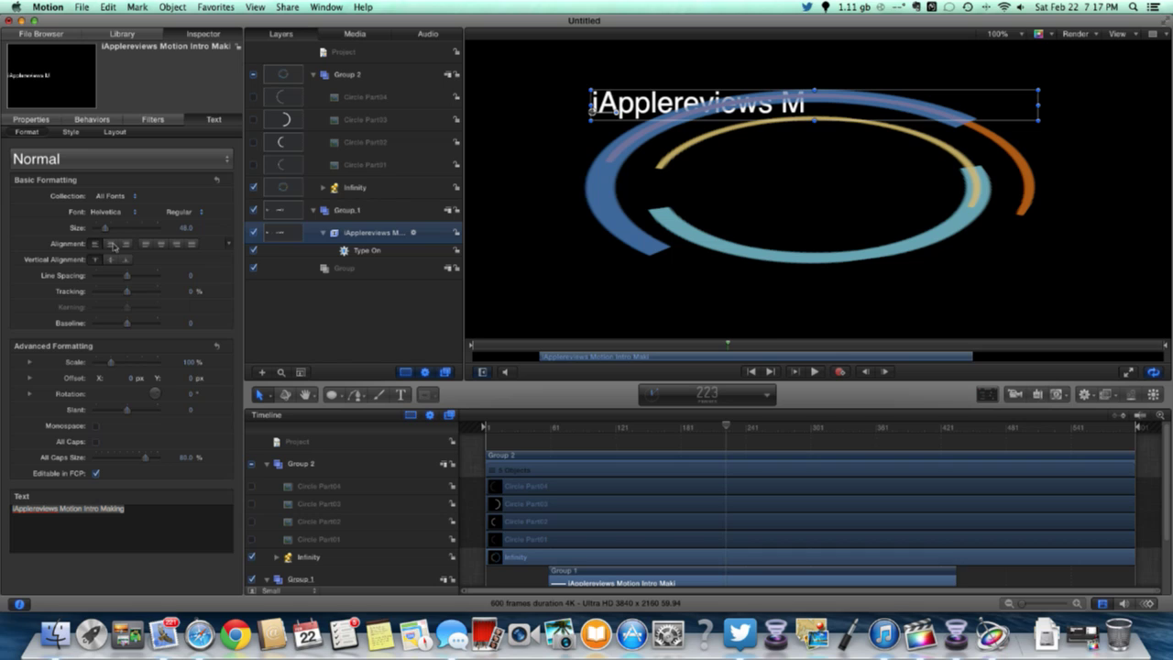
click(92, 120)
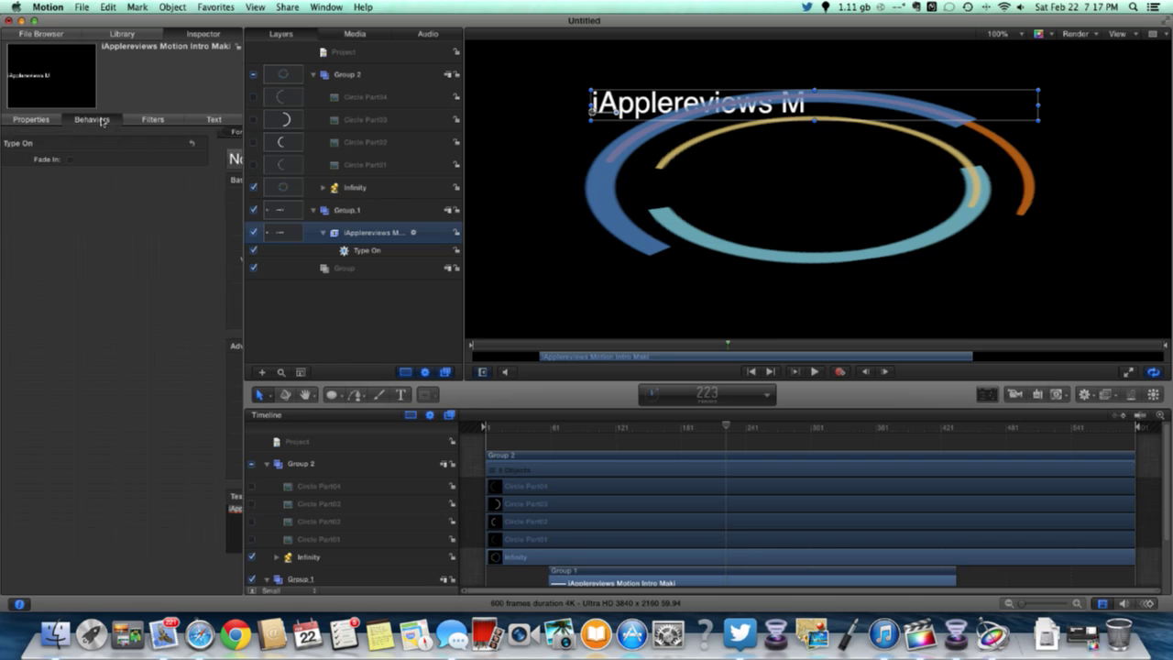
click(48, 123)
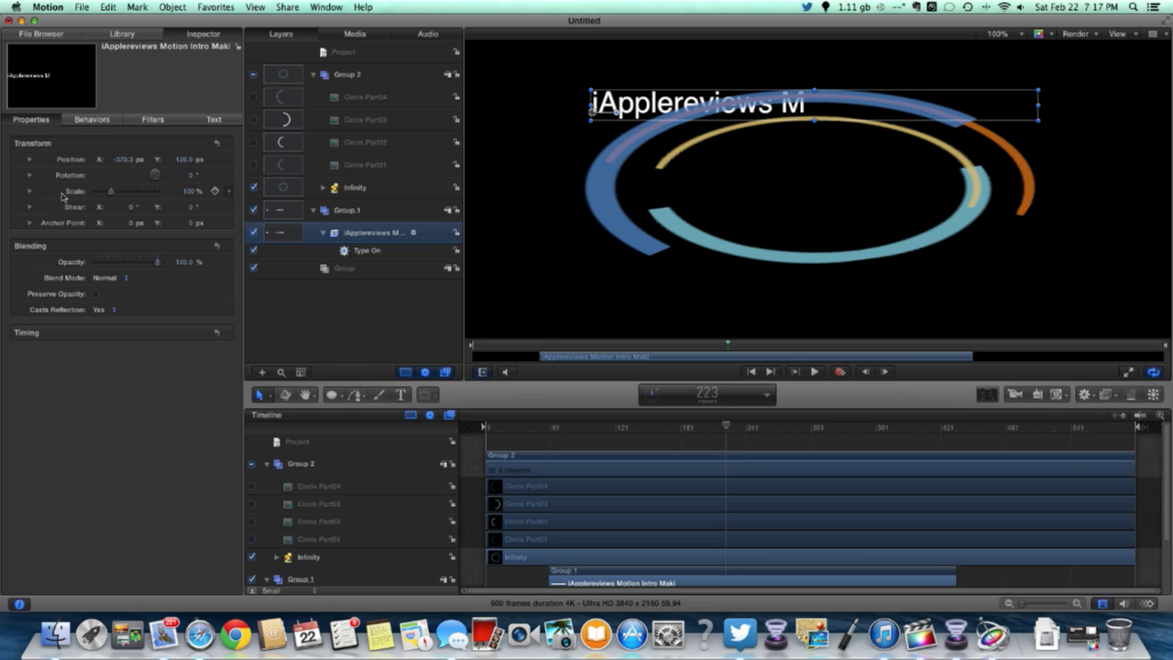
Try Preserve Opacity, an opacity adjustment and the Add blend mode on the title, and restore the Normal blend mode
click(95, 294)
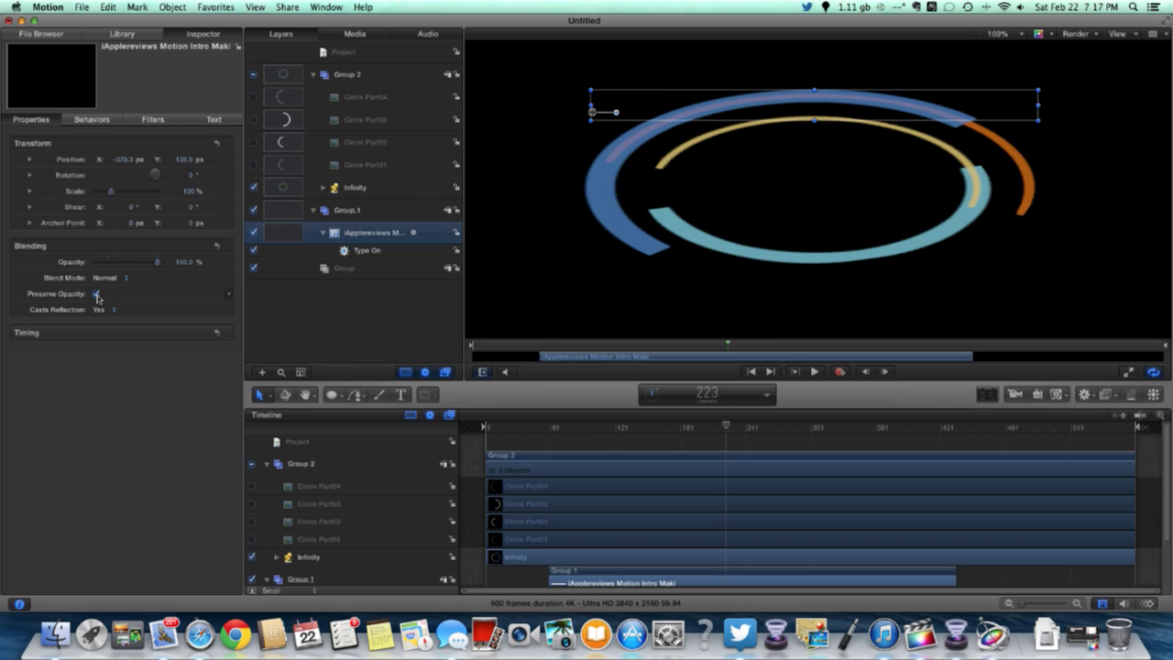
click(95, 294)
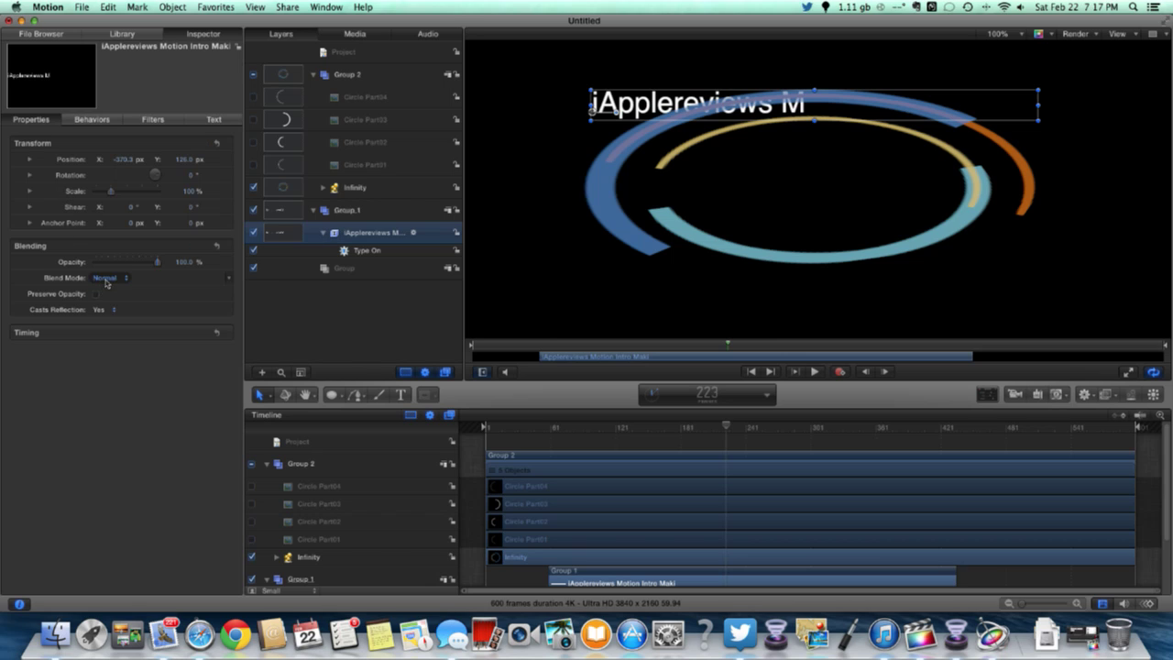
drag(125, 266, 158, 265)
click(123, 279)
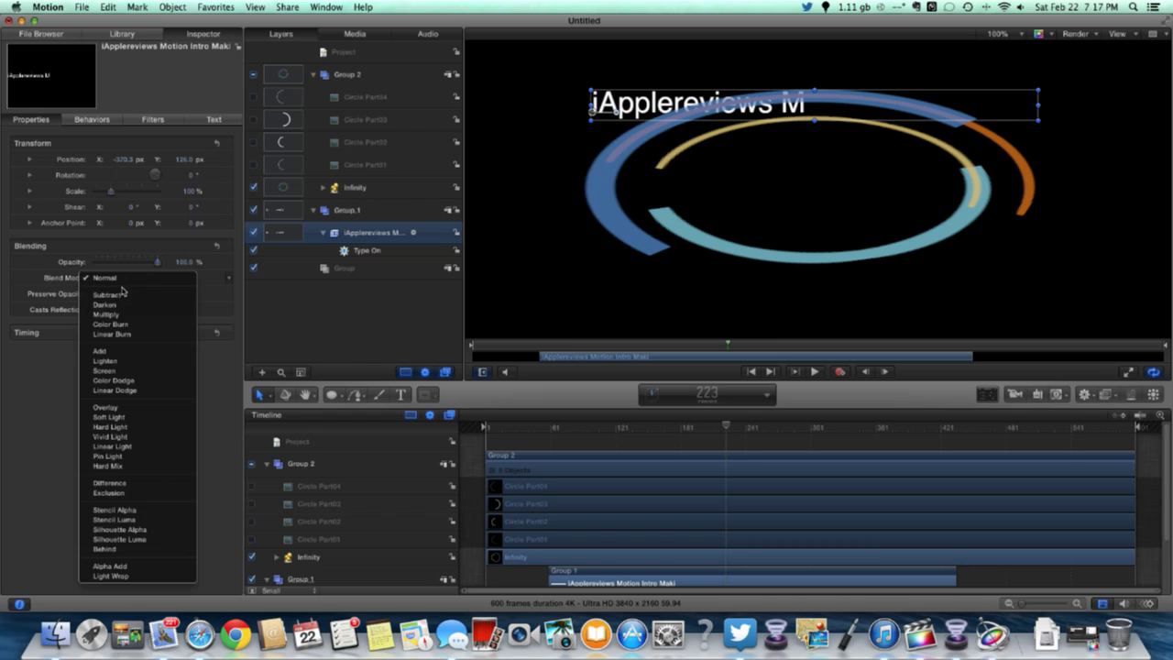
click(118, 352)
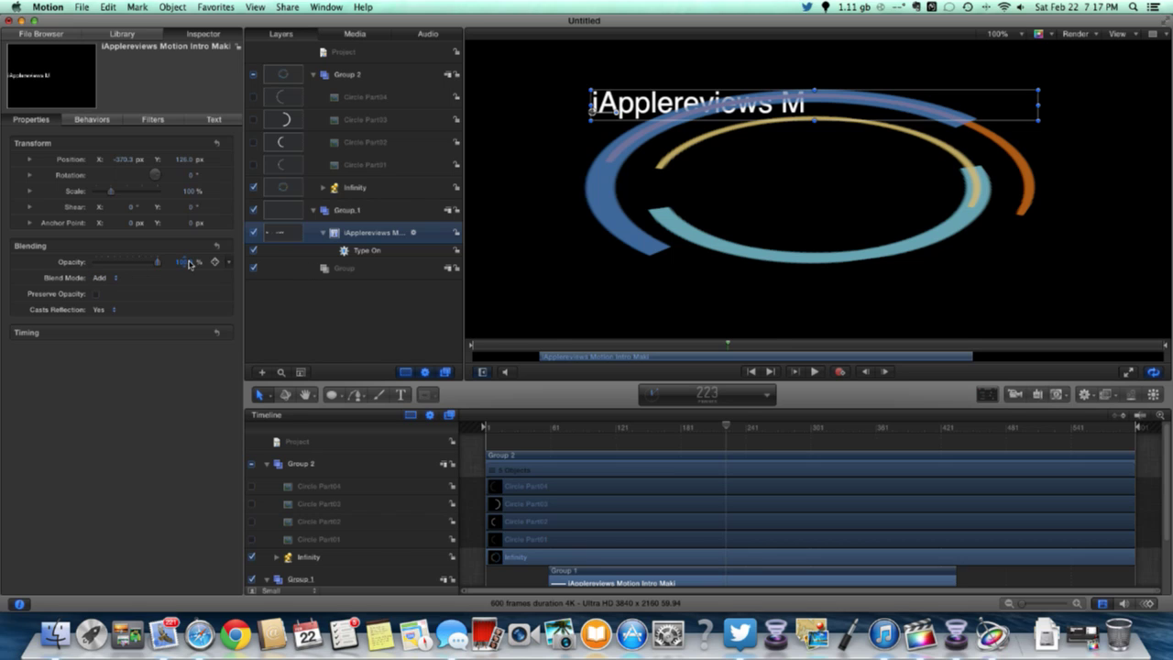
click(105, 278)
click(117, 204)
Scale the title up to about 116% and look through its behavior, filter and text settings
drag(109, 191, 112, 193)
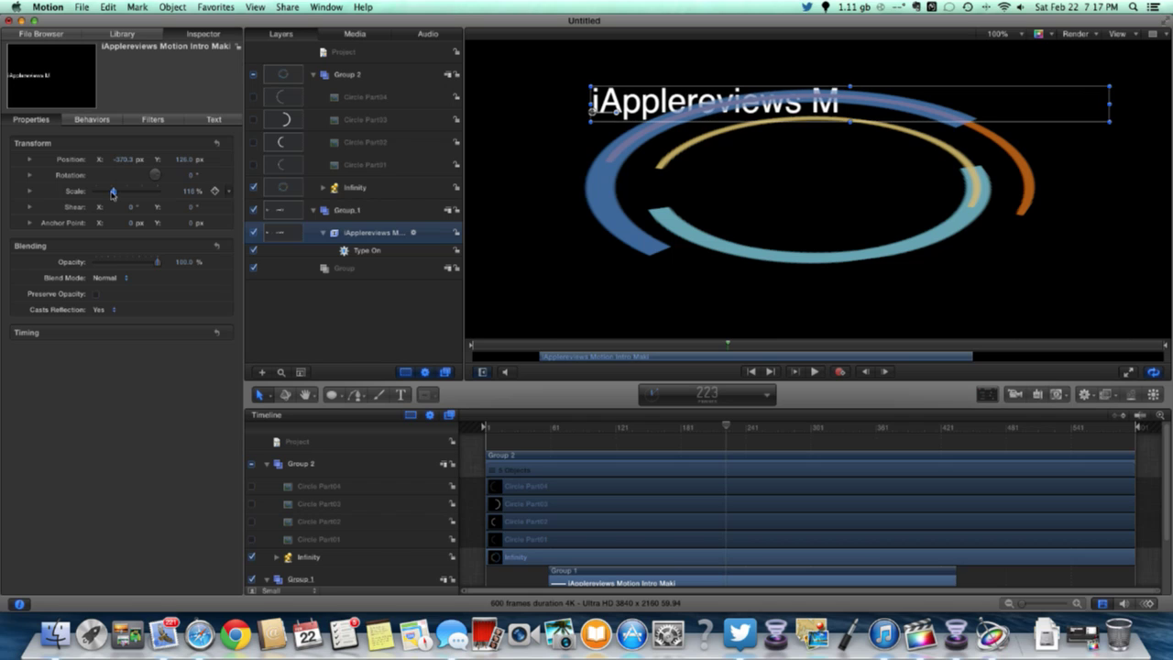
click(106, 122)
click(144, 121)
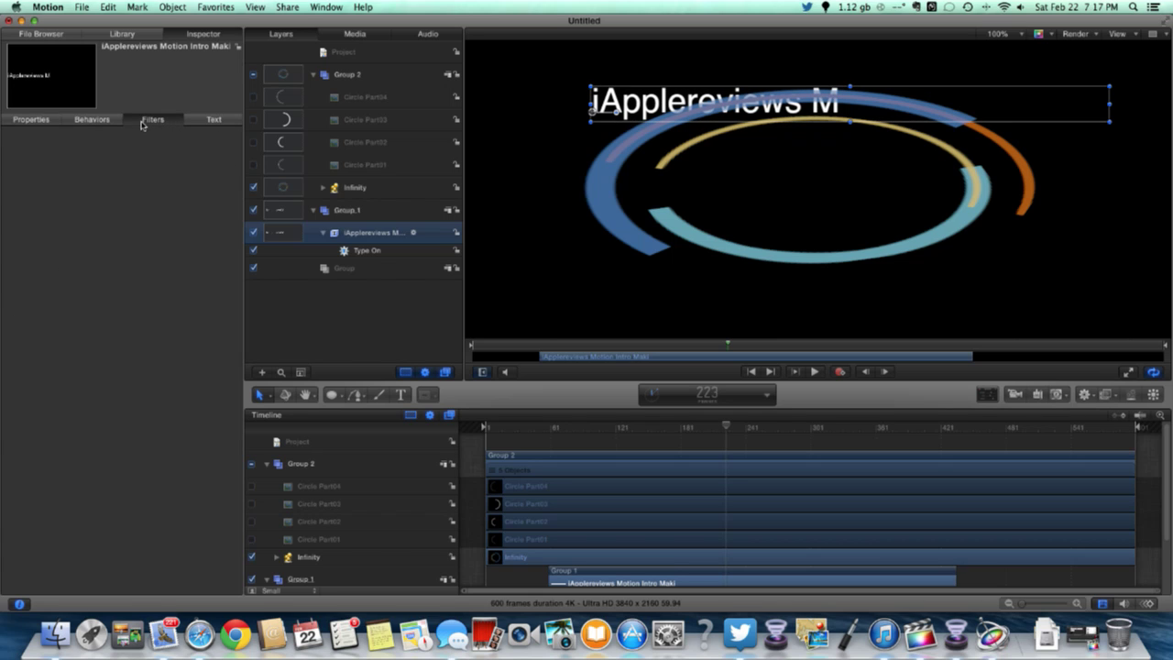
click(207, 121)
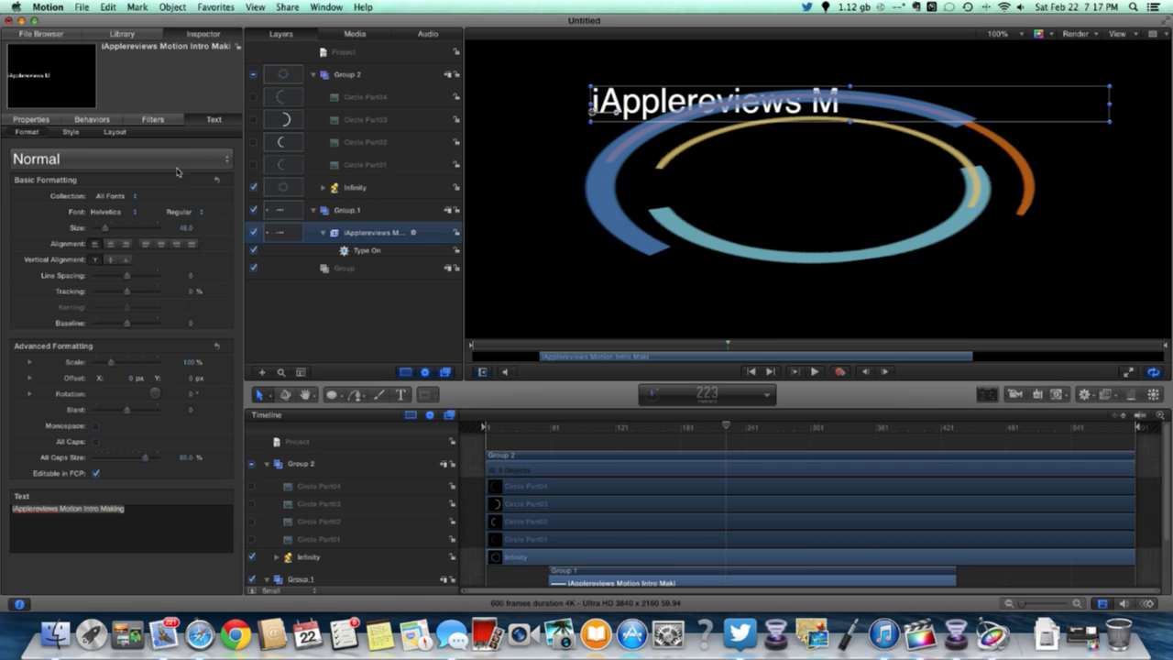
Select Group 2 with the rings in the timeline, change its type to 3D, and try its Flatten option
click(645, 242)
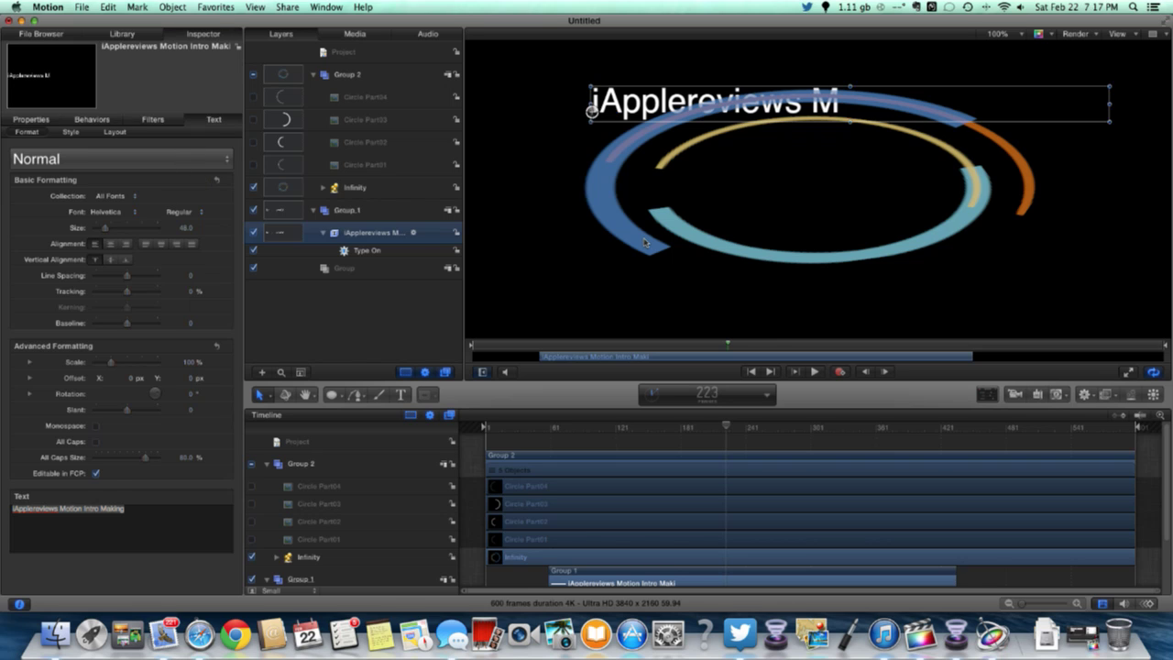
click(549, 486)
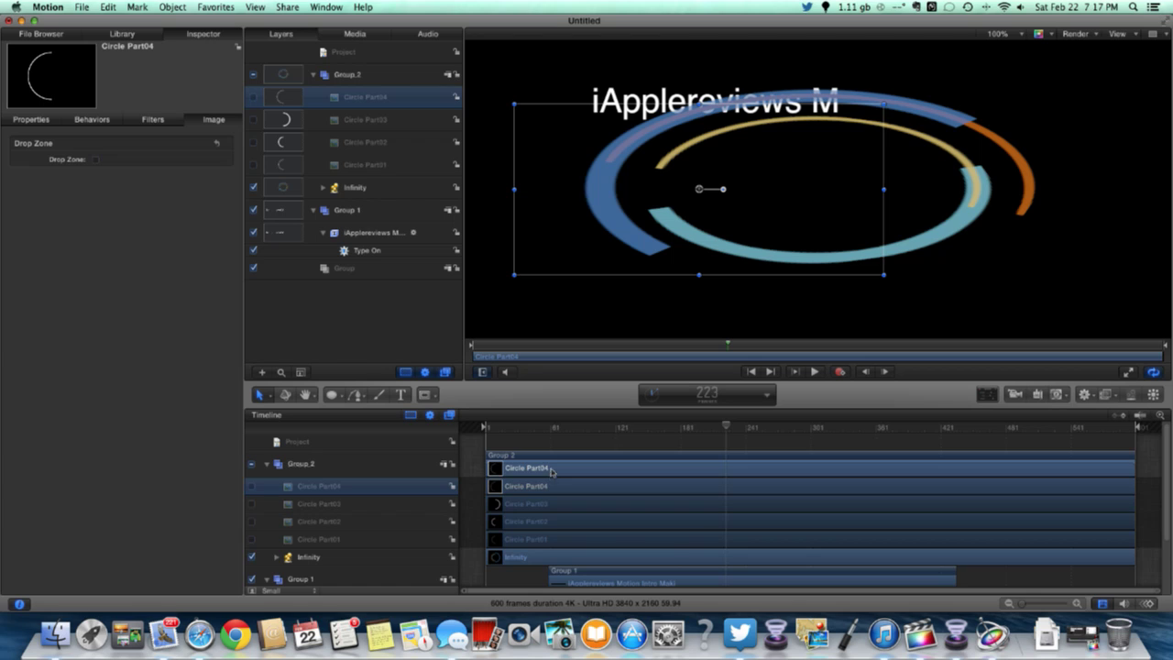
drag(553, 471, 499, 458)
click(493, 455)
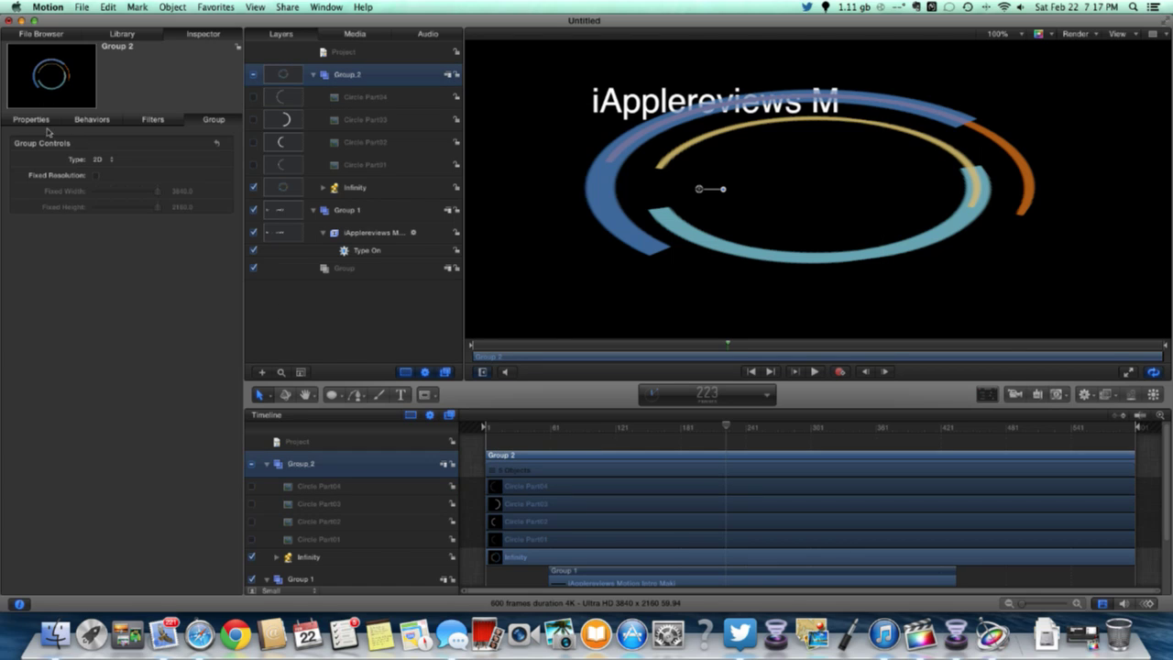
click(98, 159)
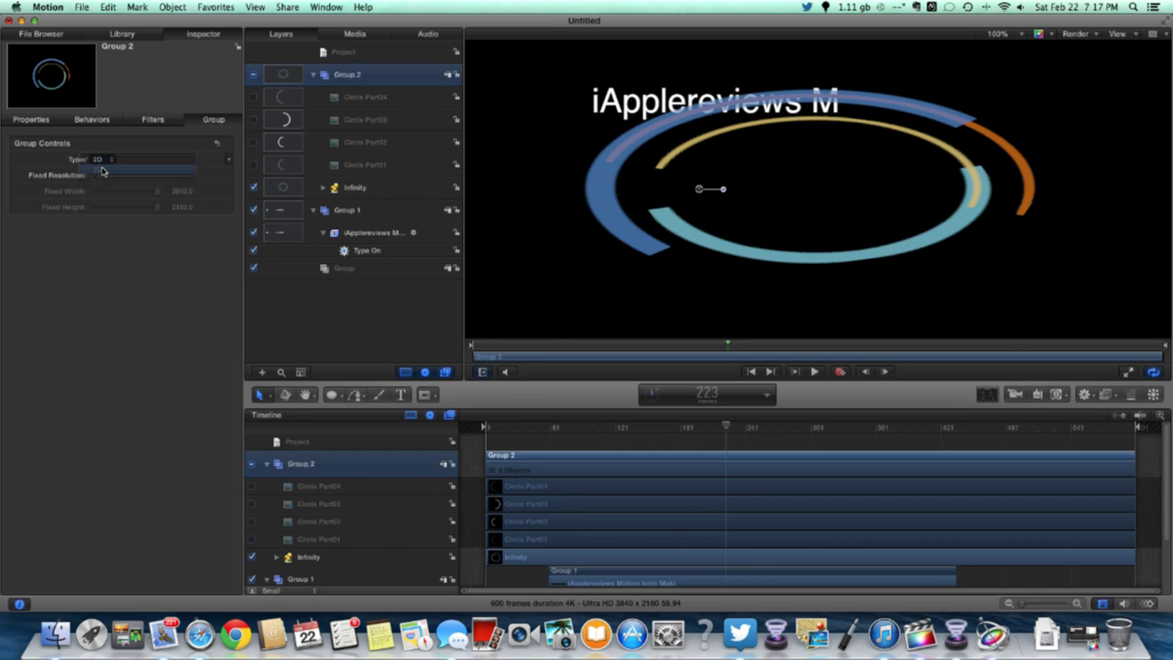
click(104, 171)
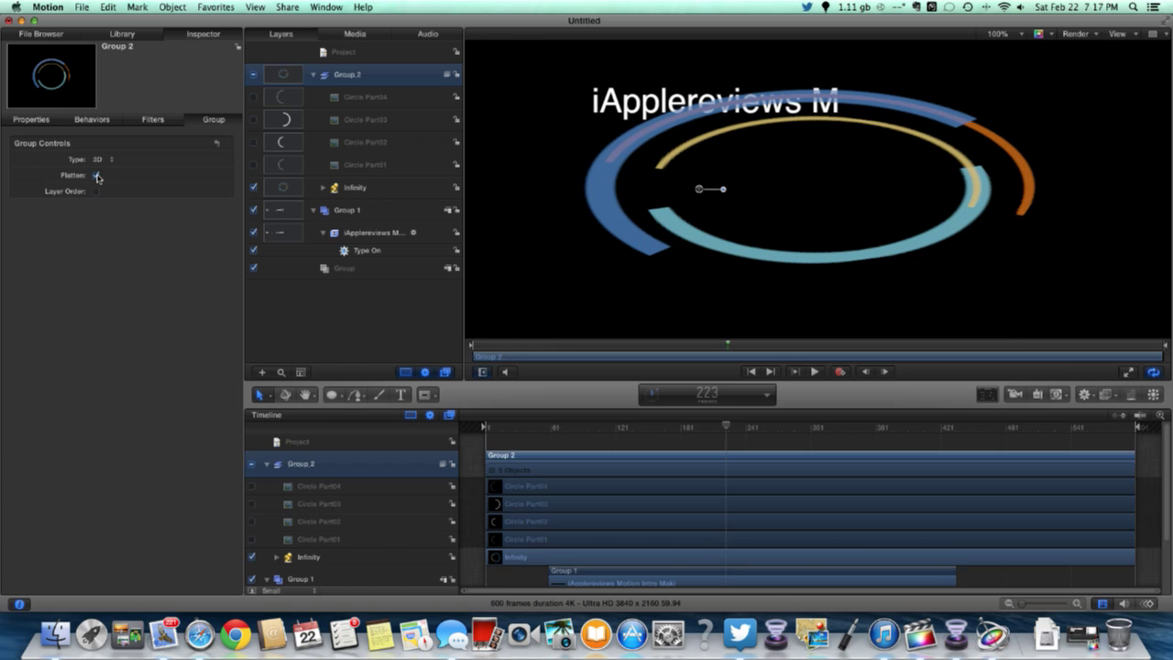
click(96, 175)
Try Preserve Opacity, the On shading option and the opacity control on Group 2, and restore Inherited shading
click(44, 122)
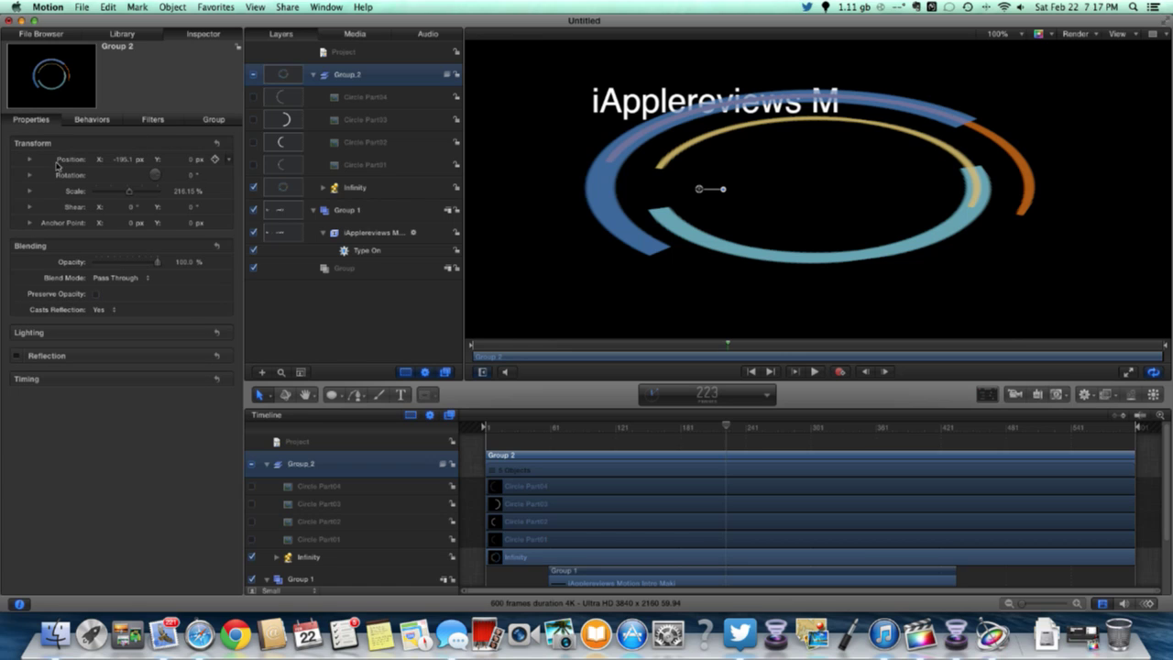
click(96, 294)
click(96, 294)
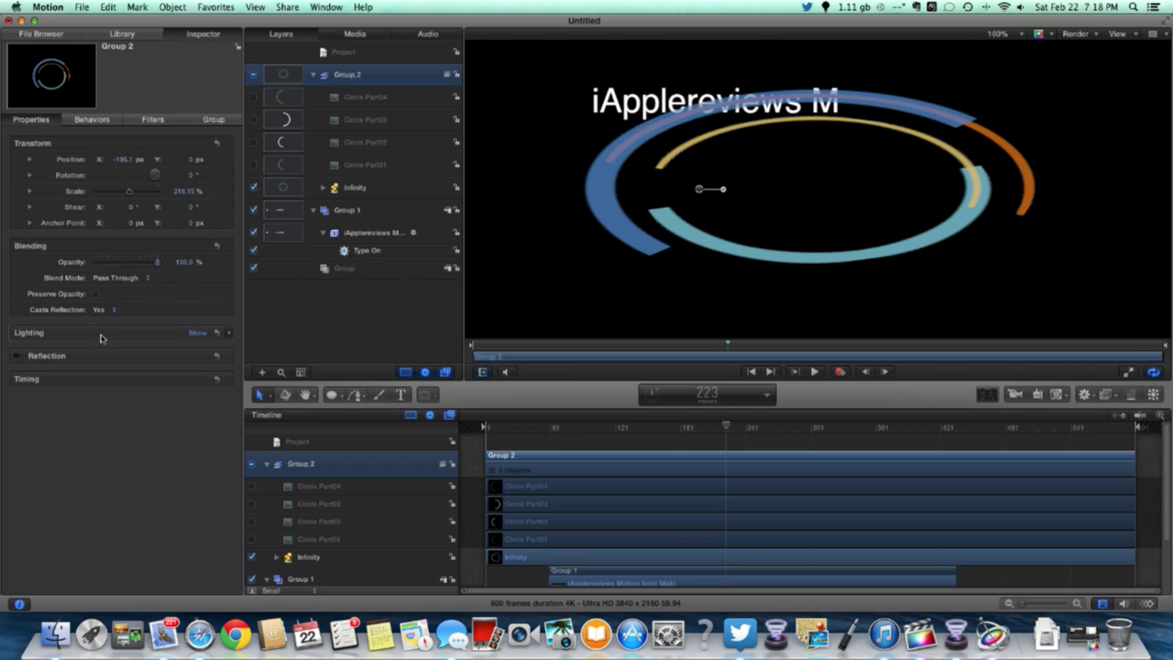
click(194, 334)
click(110, 349)
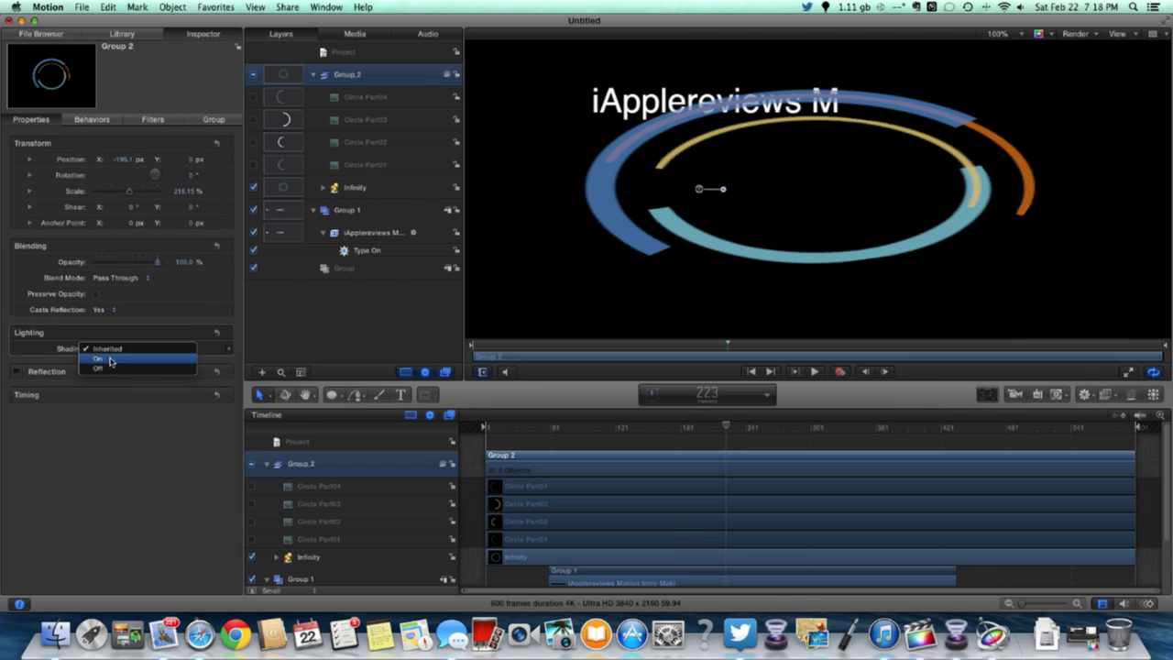
click(110, 361)
click(114, 348)
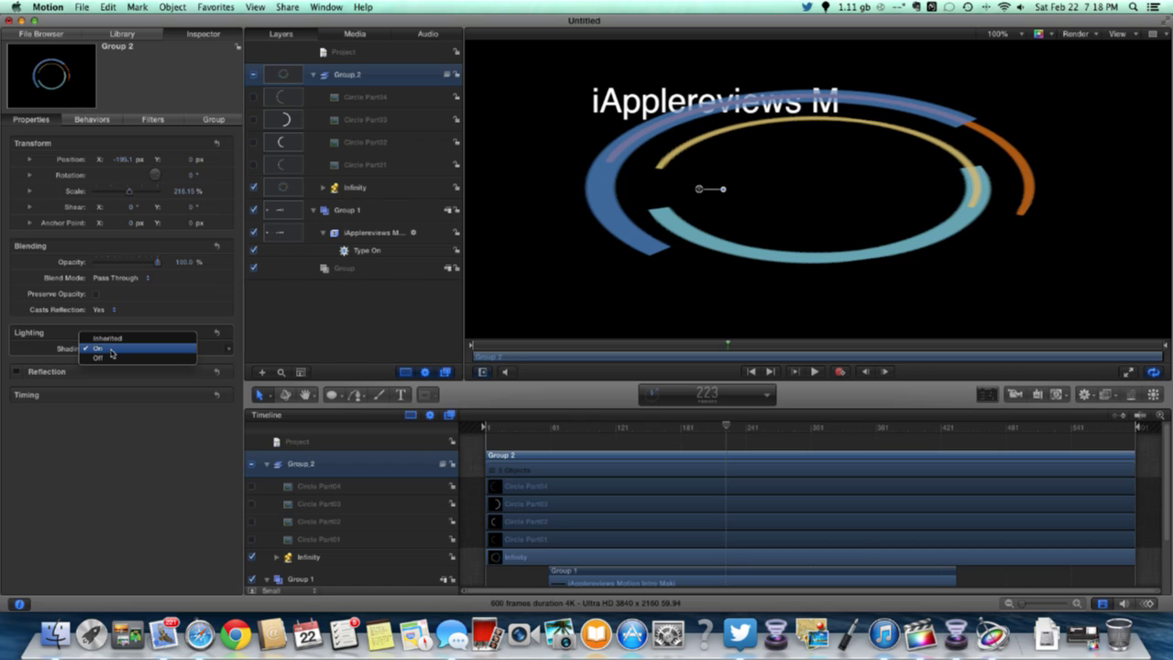
click(108, 339)
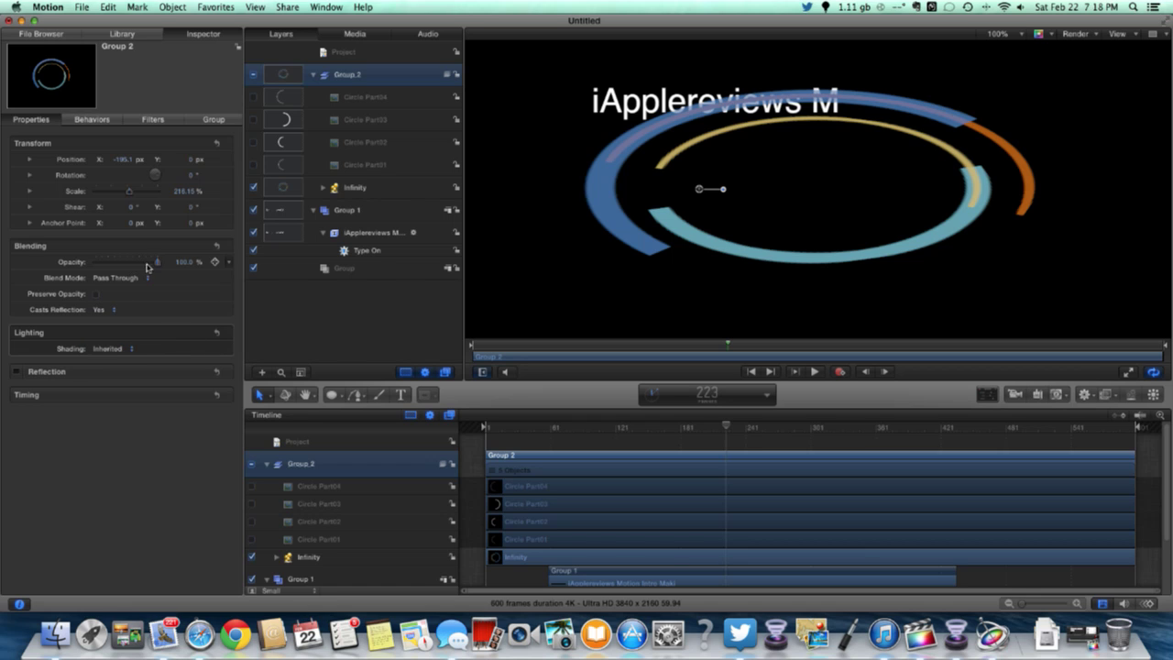
mouse_move(157, 266)
mouse_down()
mouse_move(120, 267)
mouse_move(160, 267)
mouse_up()
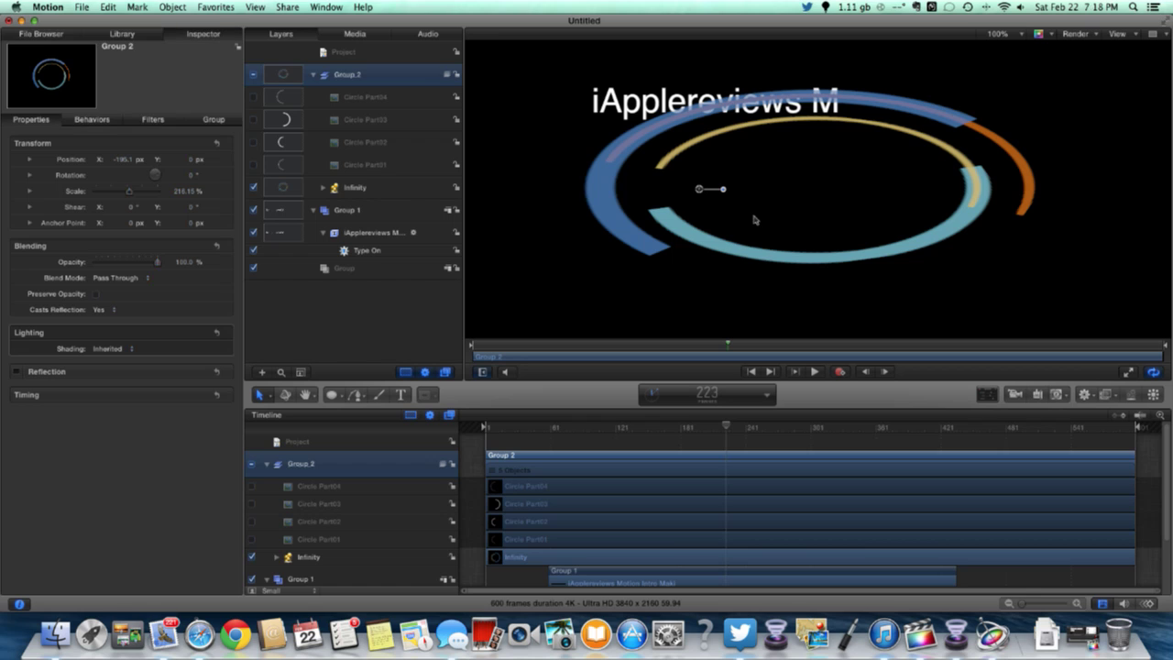
Move the ring group down below the title to about X -218 px, Y -54 px, and replay the intro from the start
drag(703, 194, 684, 223)
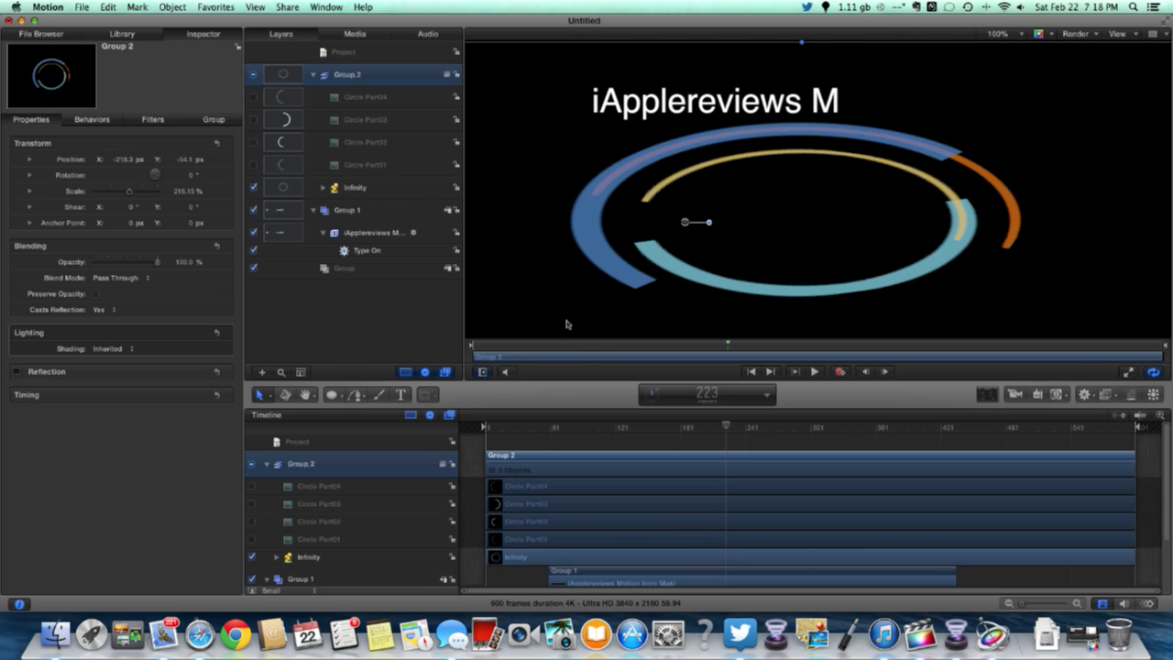
click(641, 446)
drag(720, 432, 461, 430)
key(space)
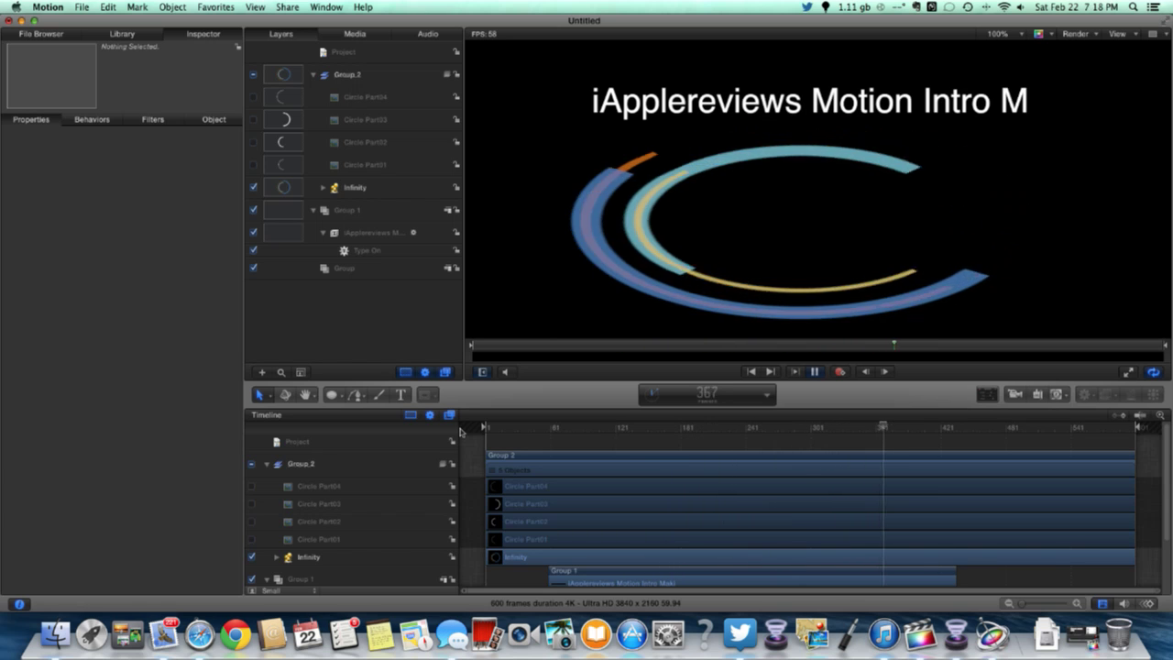
key(space)
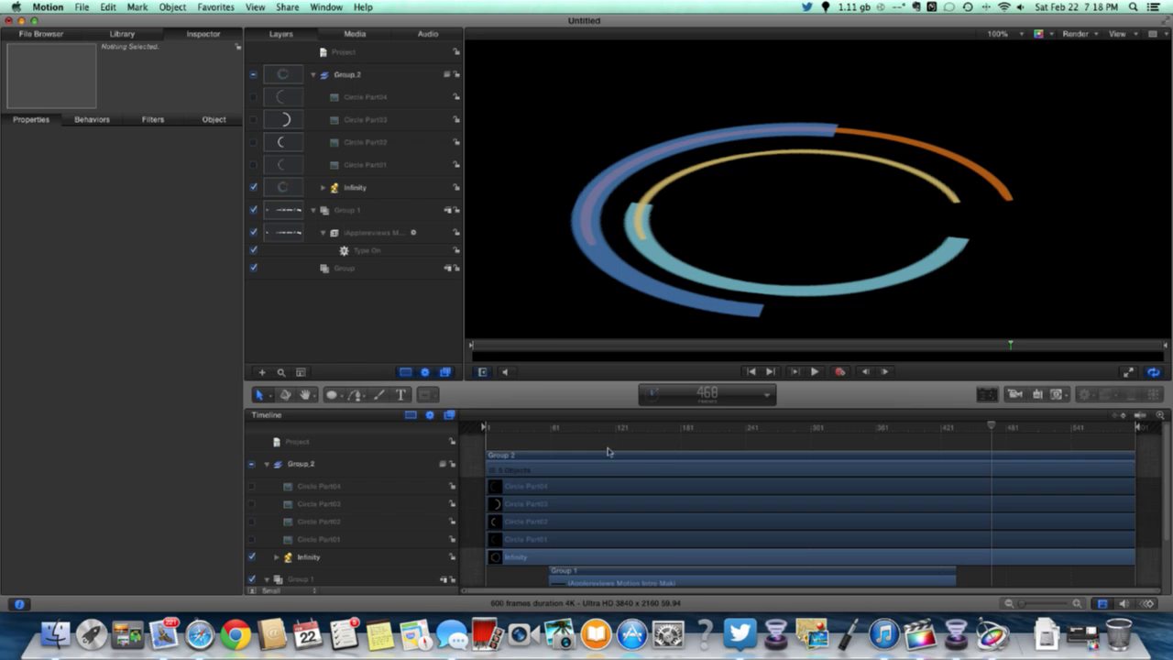
Shift the title text horizontally to about X -447 px so it is centred above the rings, and replay the intro
click(750, 583)
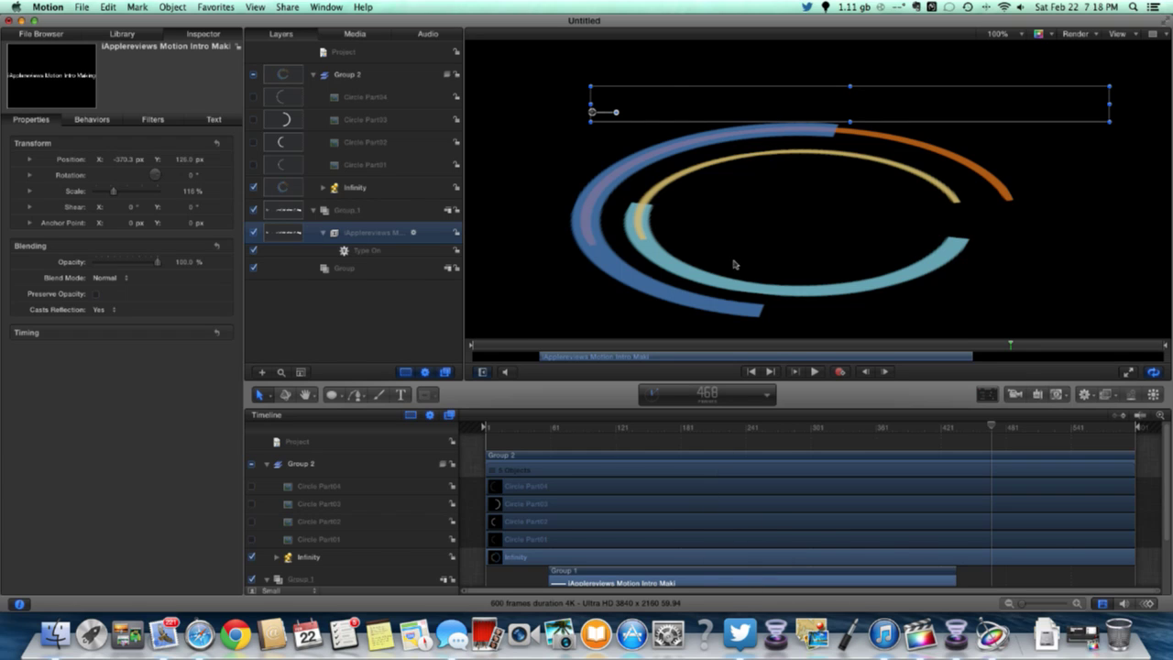
scroll(723, 251, down, 1)
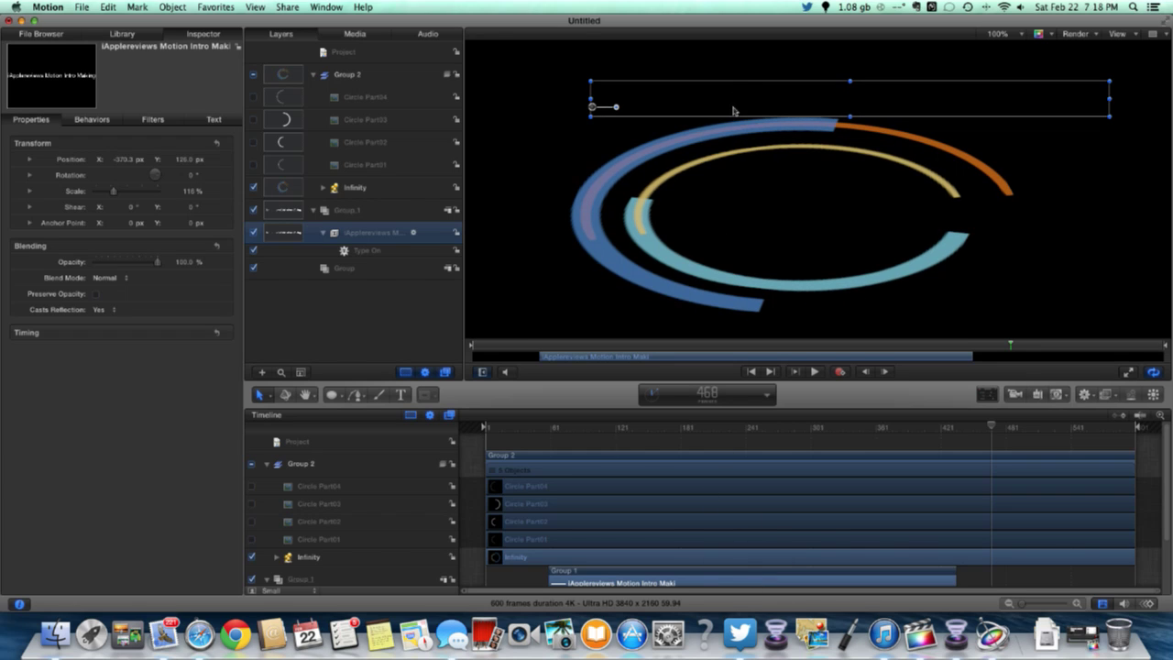
drag(762, 99, 719, 101)
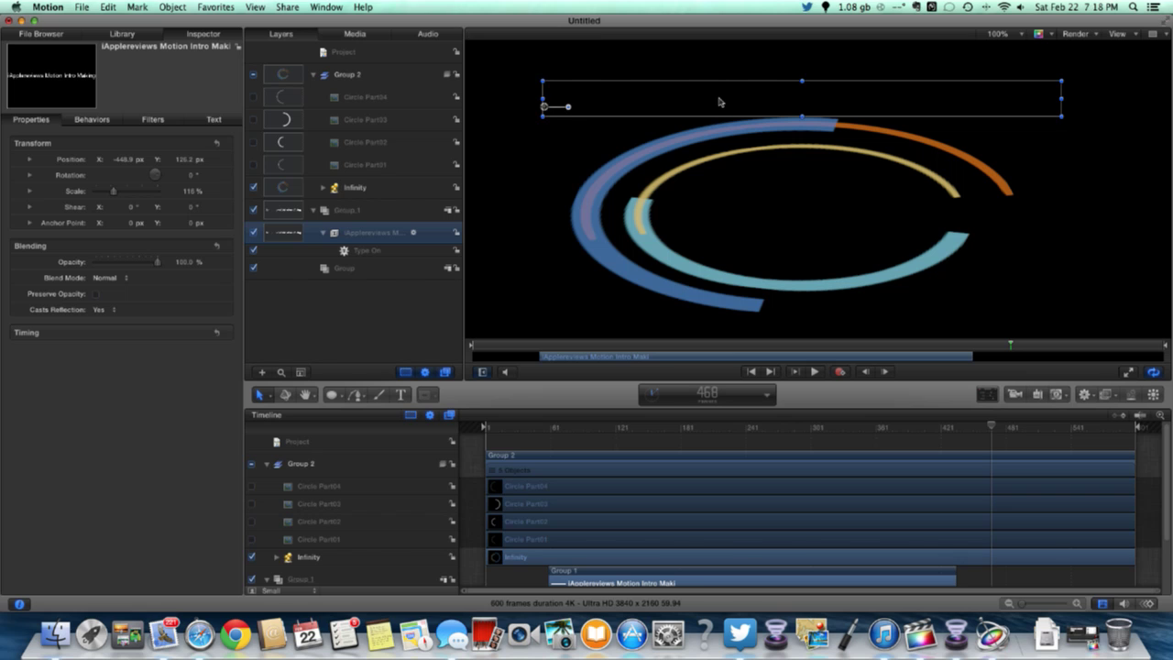
click(536, 445)
key(space)
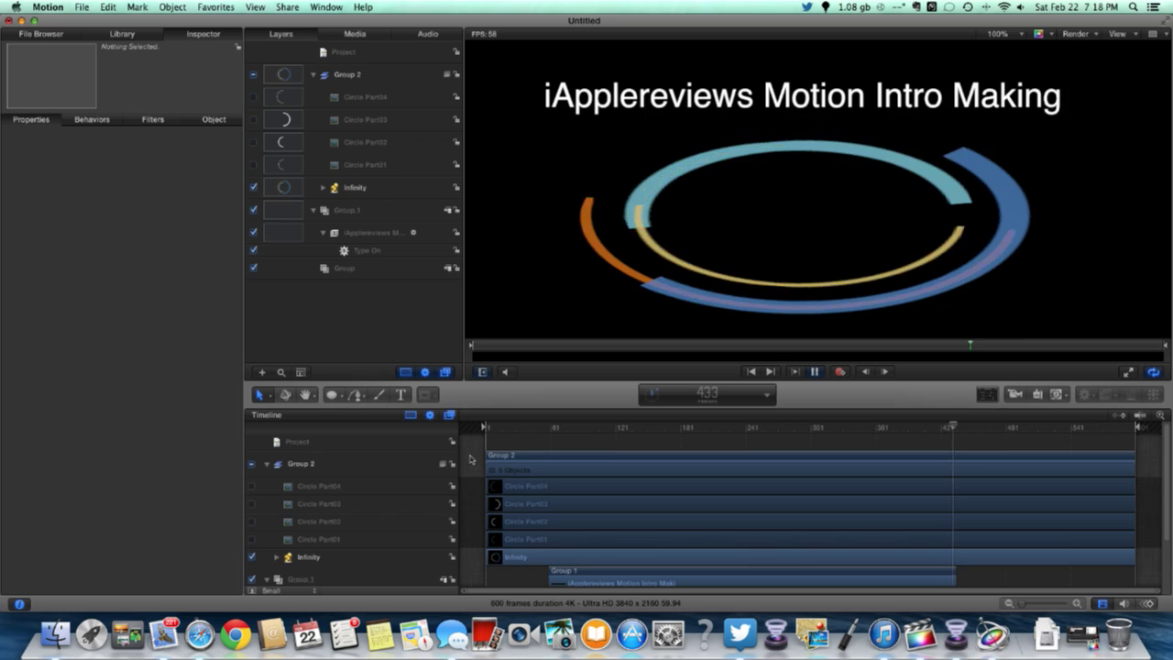
key(space)
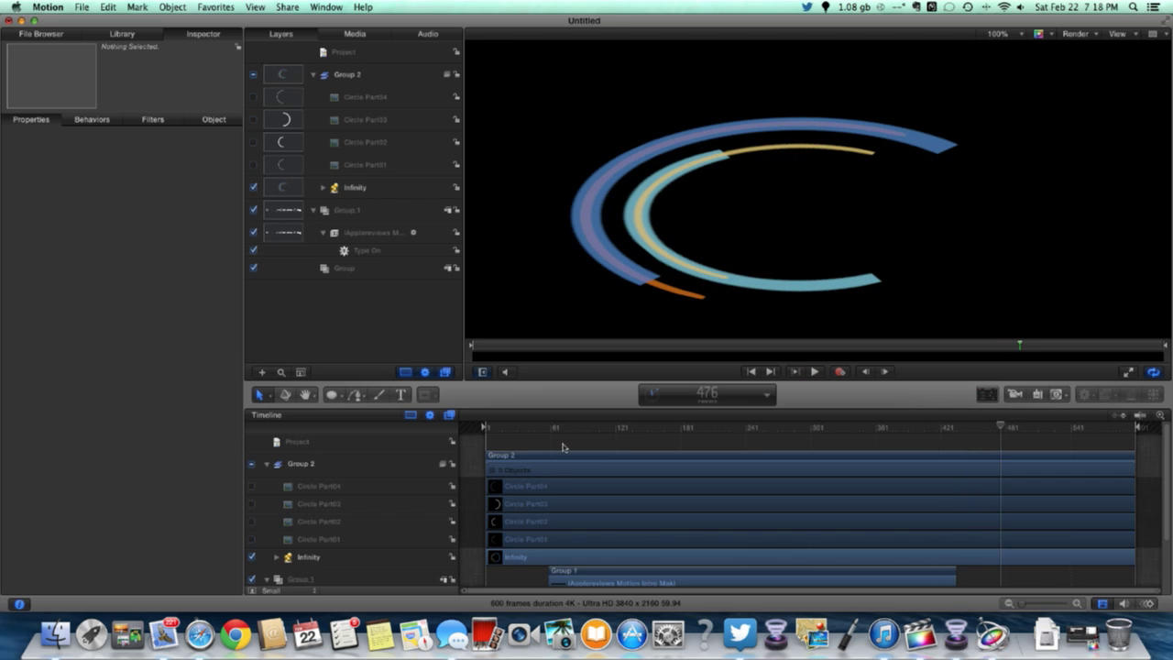
Place the playhead at frame 466 and extend Group 1 with the title to end there
scroll(562, 446, down, 3)
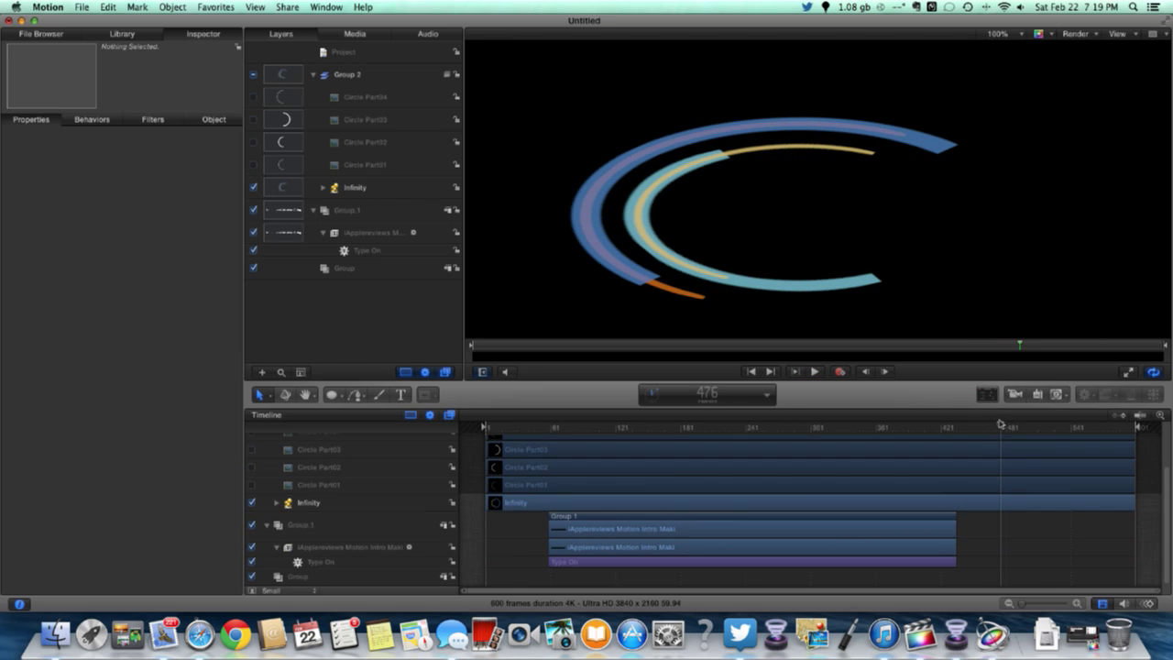
mouse_move(999, 427)
mouse_down()
mouse_move(953, 430)
mouse_move(989, 430)
mouse_up()
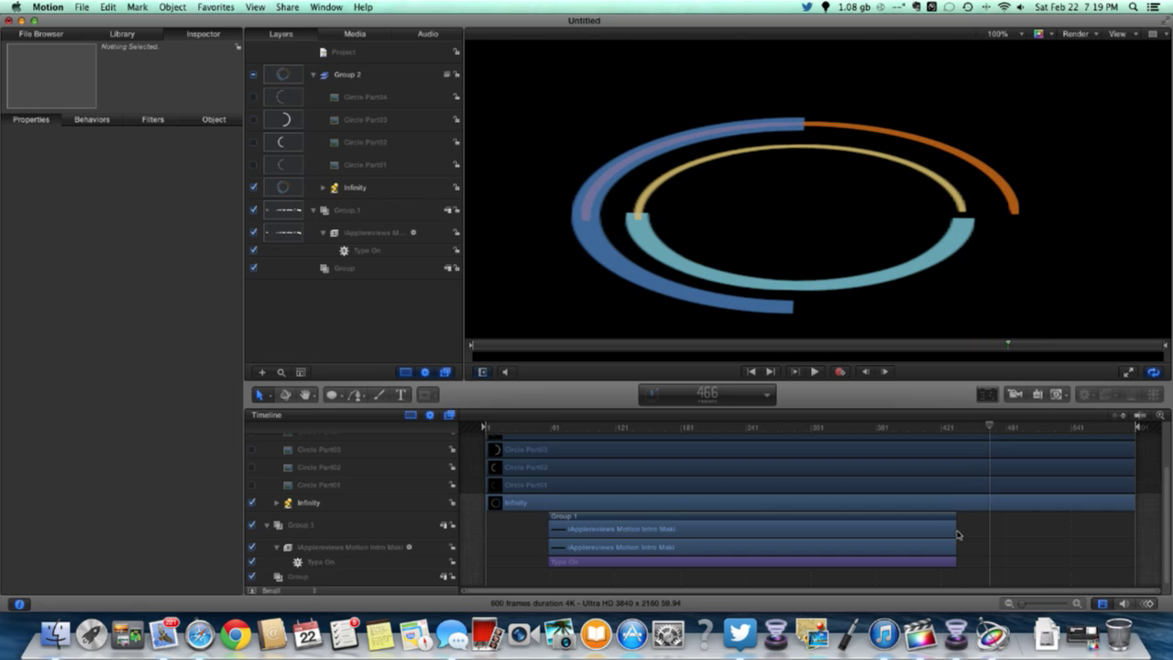
drag(949, 526, 991, 516)
drag(987, 431, 988, 428)
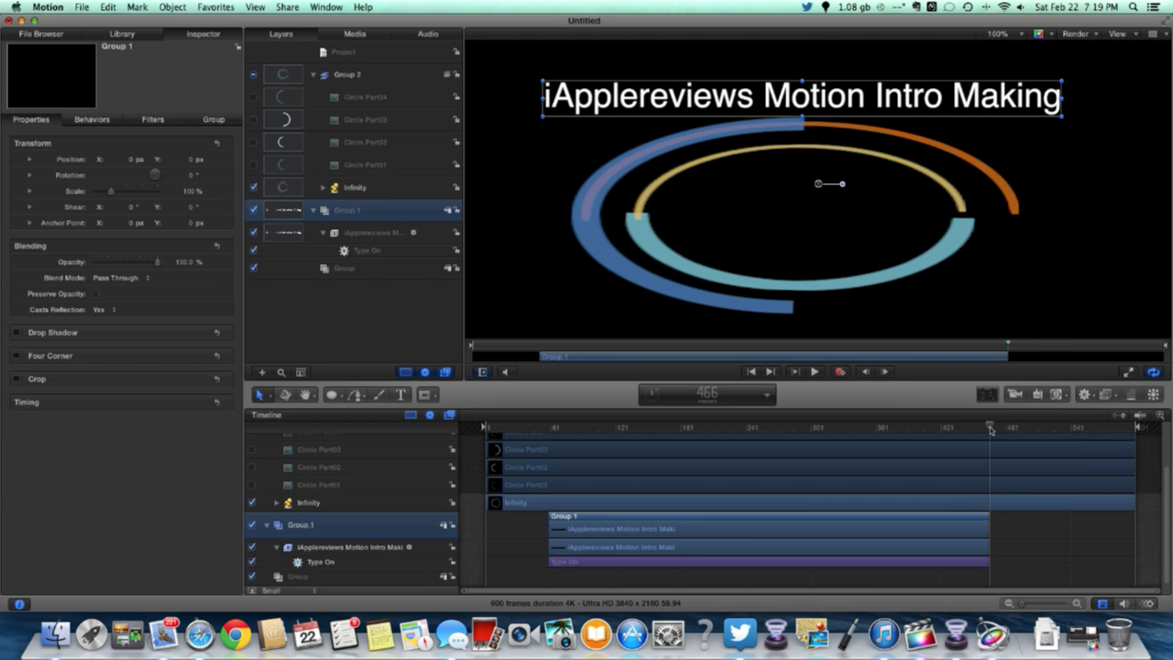
Add a marker at frame 466 and step the playhead back to frame 451
right_click(989, 429)
click(967, 449)
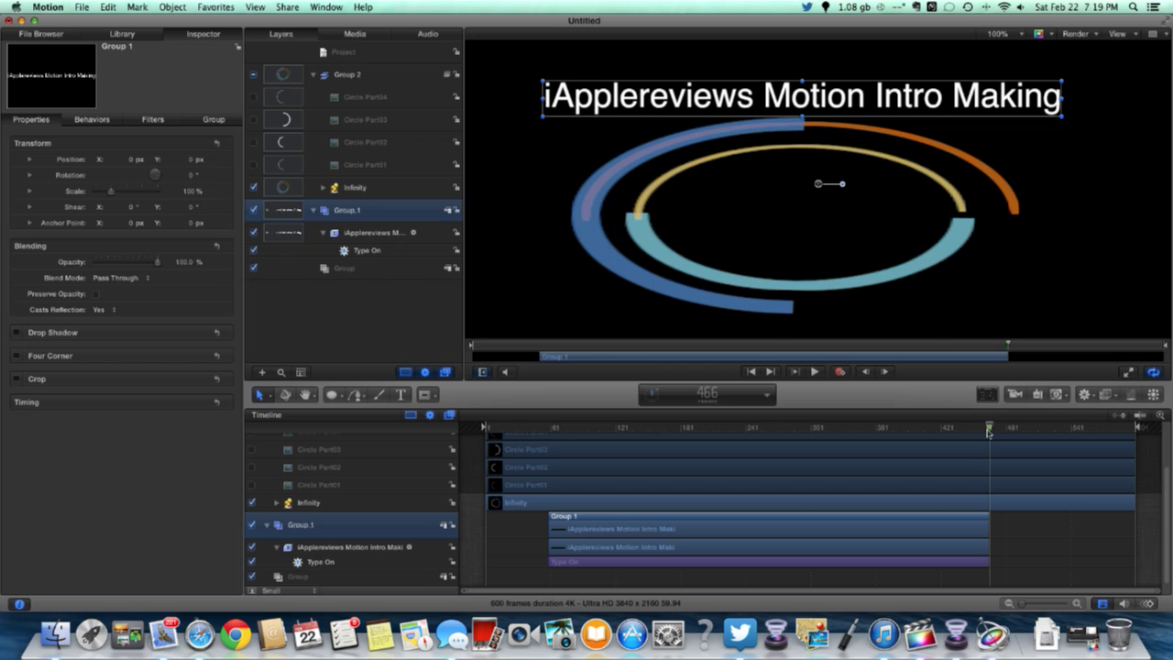
key(Left)
key(Left)
key(Left)
key(Left)
key(Left)
key(Left)
key(Left)
key(Left)
key(Left)
key(Left)
key(Left)
key(Left)
key(Left)
key(Left)
key(Left)
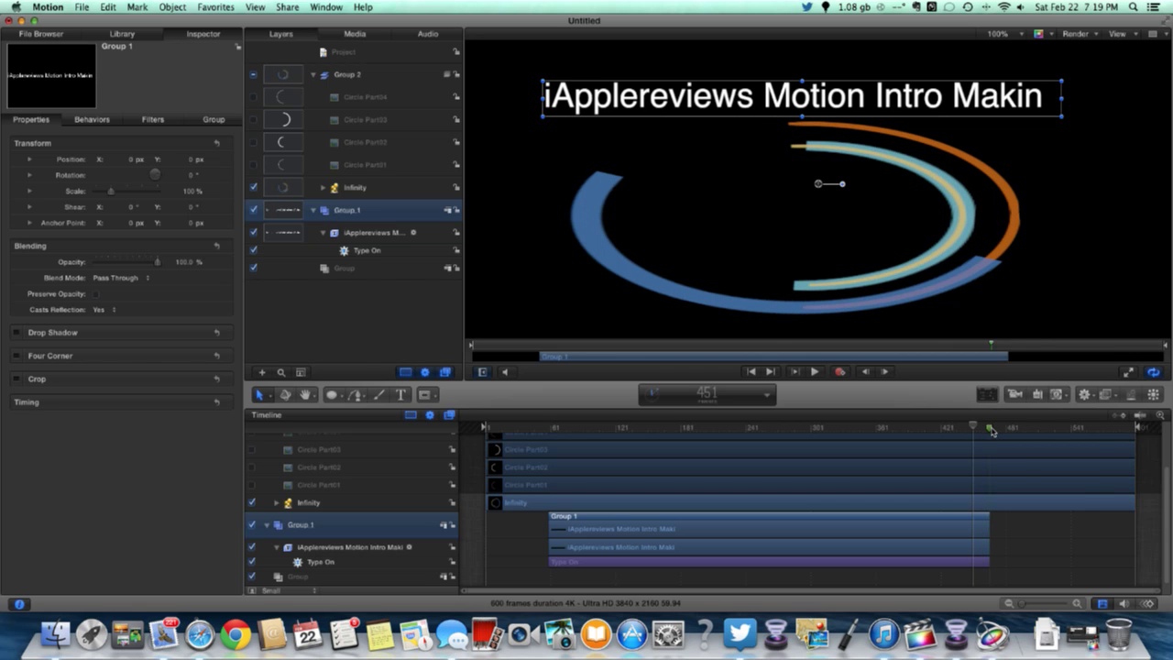
Edit the marker at frame 466 and set its type to Project Loop End
right_click(991, 431)
click(759, 421)
click(578, 263)
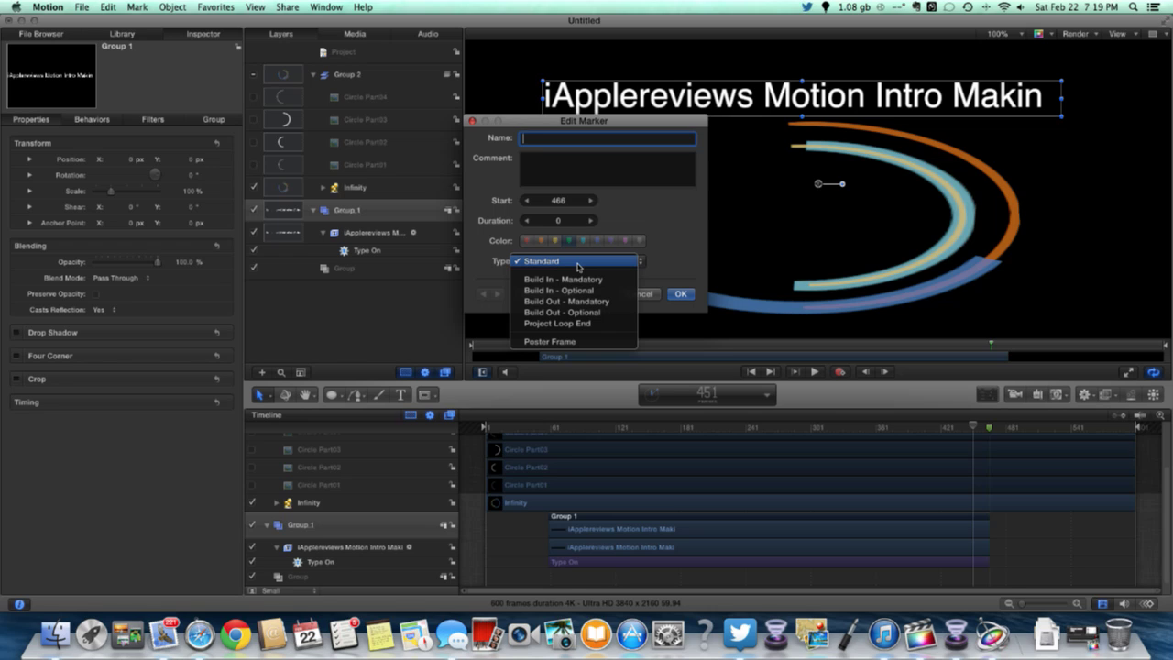
click(569, 324)
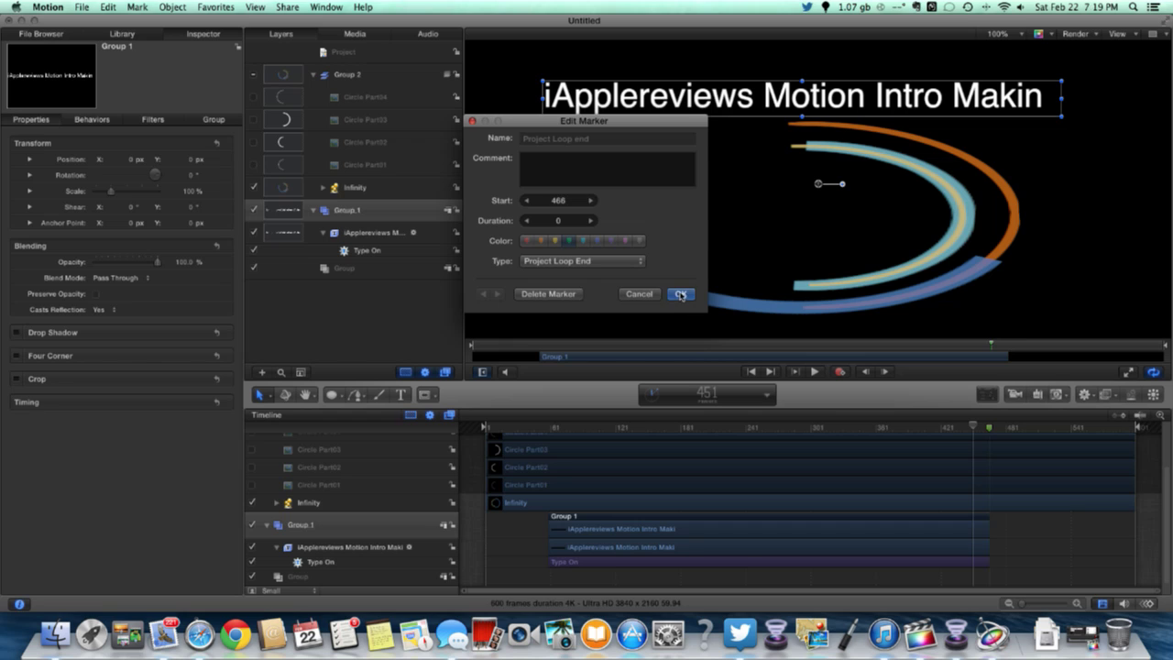
click(679, 294)
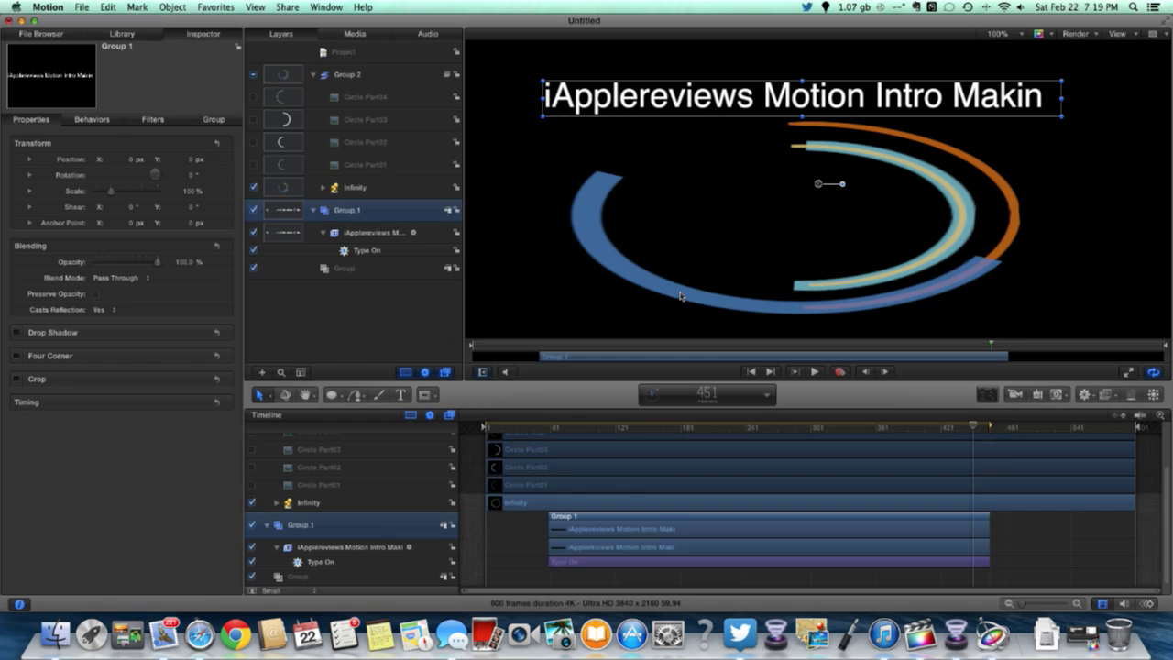
Trim Group 2 to end at the marker at frame 466 and replay the intro past the shortened end
click(1032, 441)
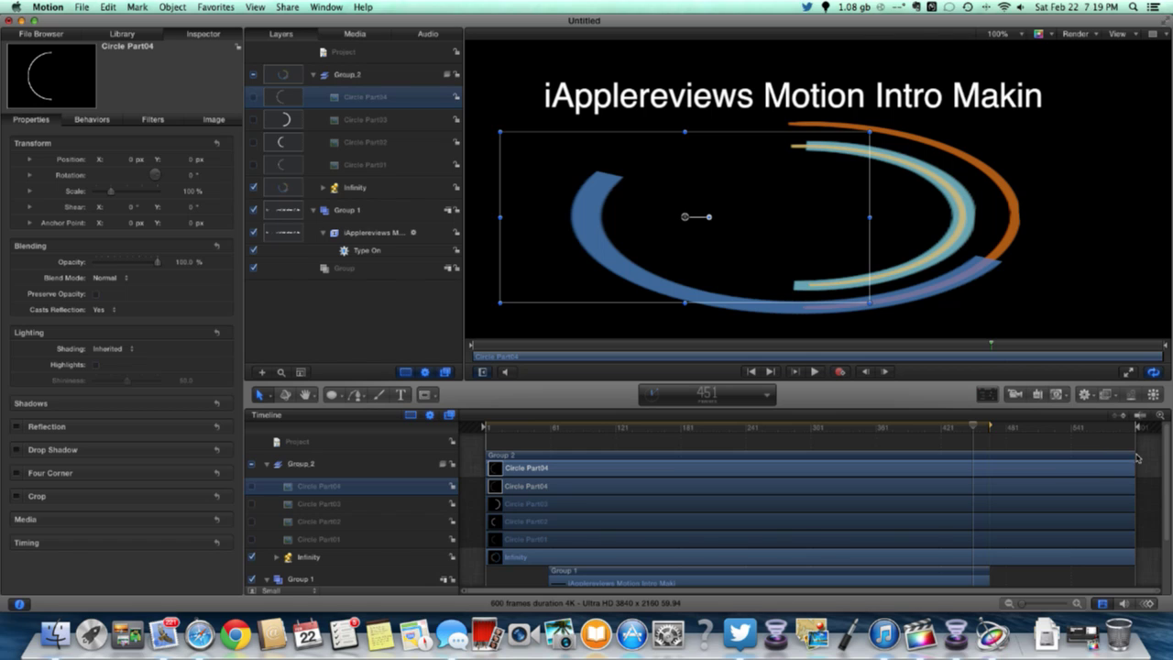
drag(1133, 453, 983, 428)
key(space)
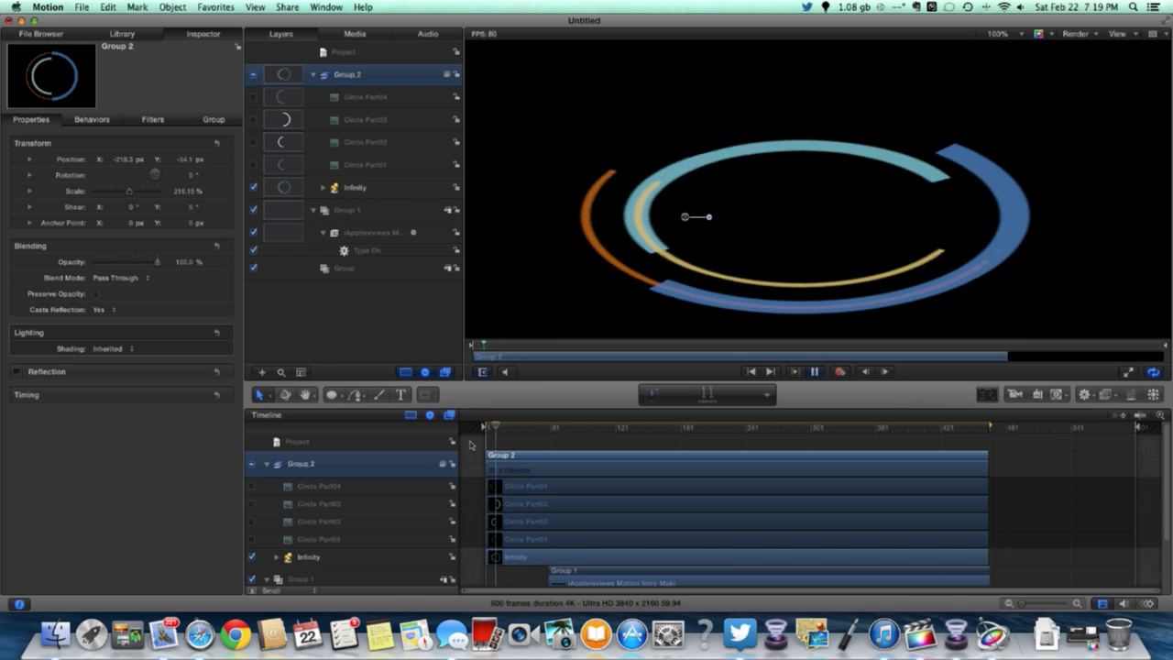
key(space)
click(501, 447)
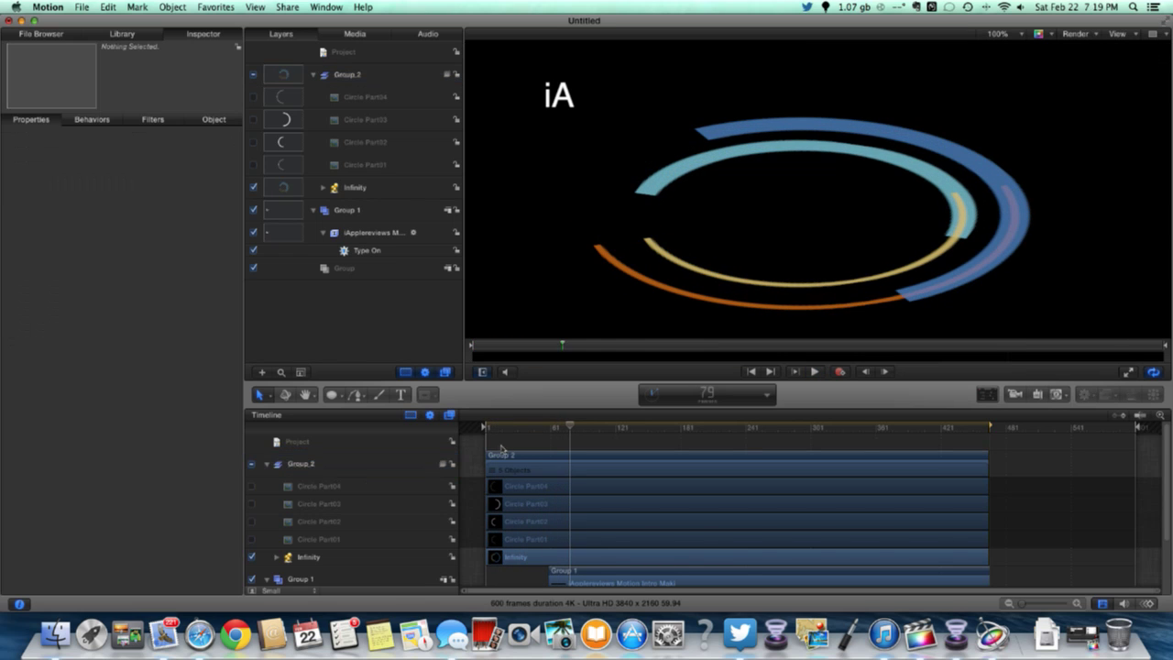
key(space)
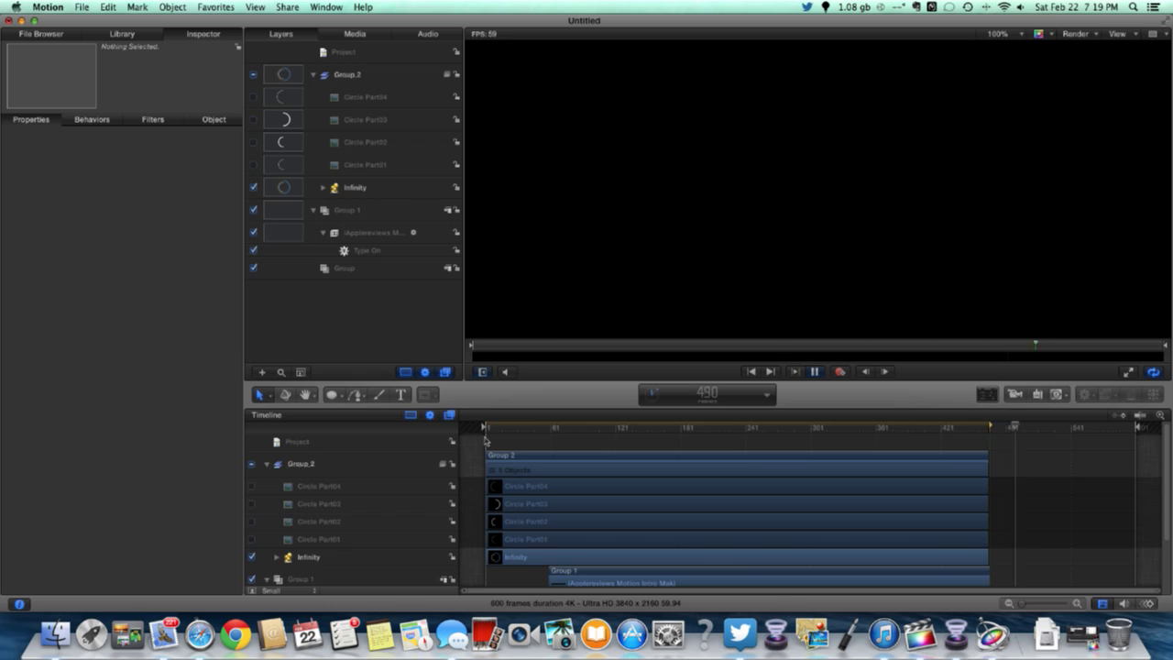
key(space)
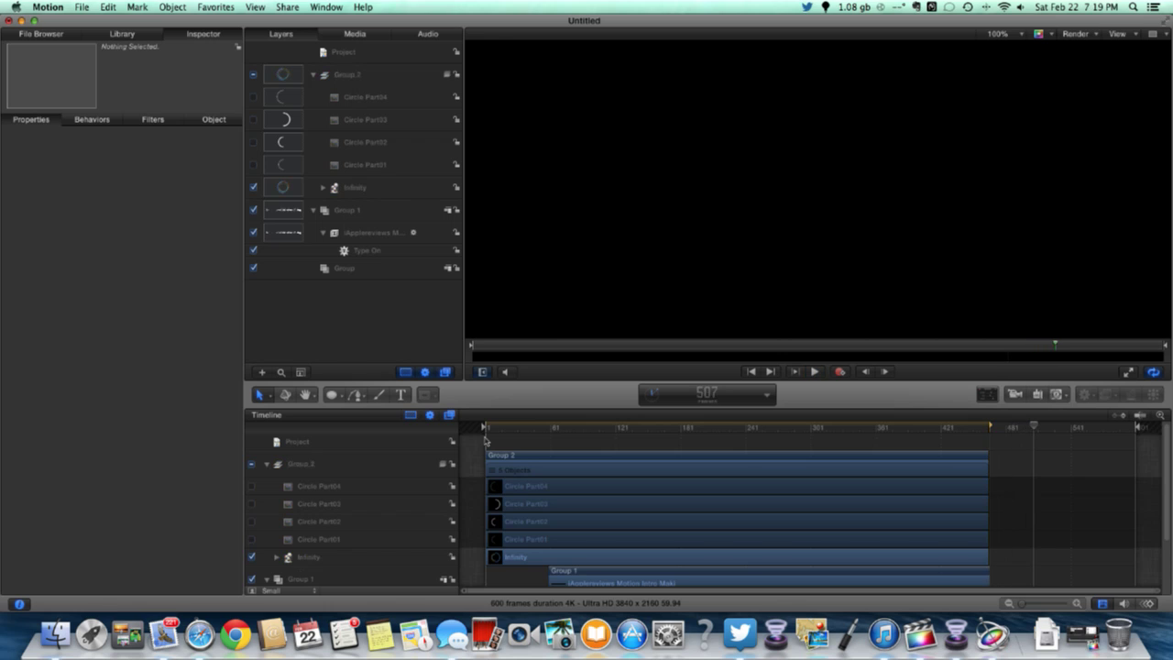
Export the project as a QuickTime movie, Same as Source, named Live Motion Intro Making, in the Videos location
click(280, 7)
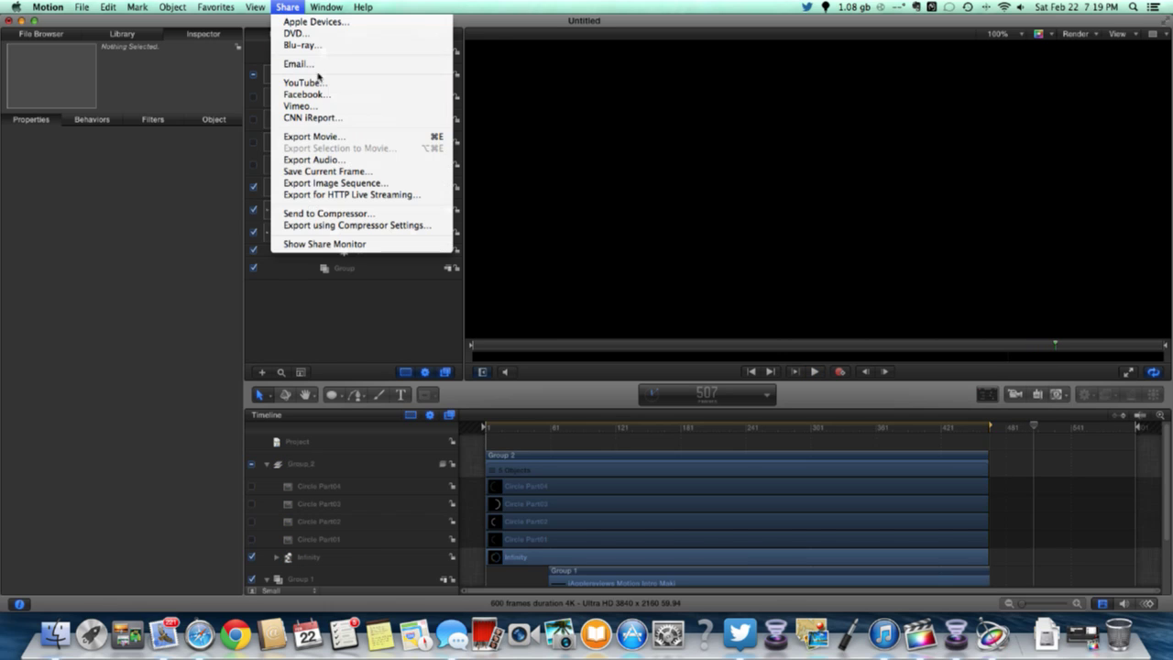
click(331, 142)
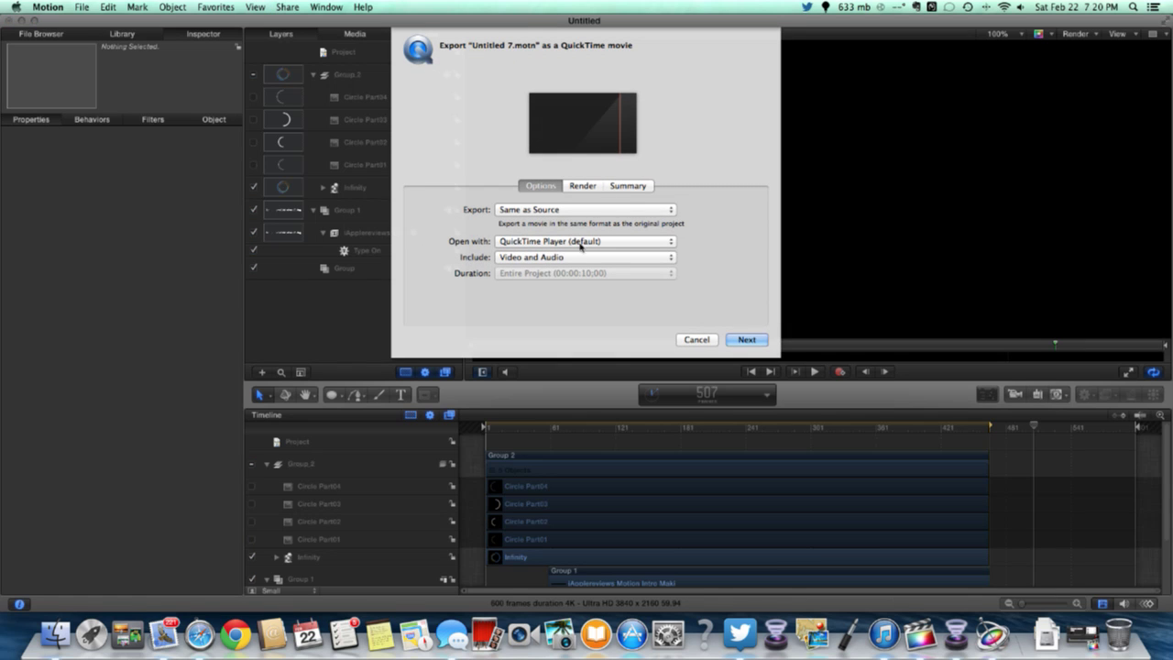
click(747, 340)
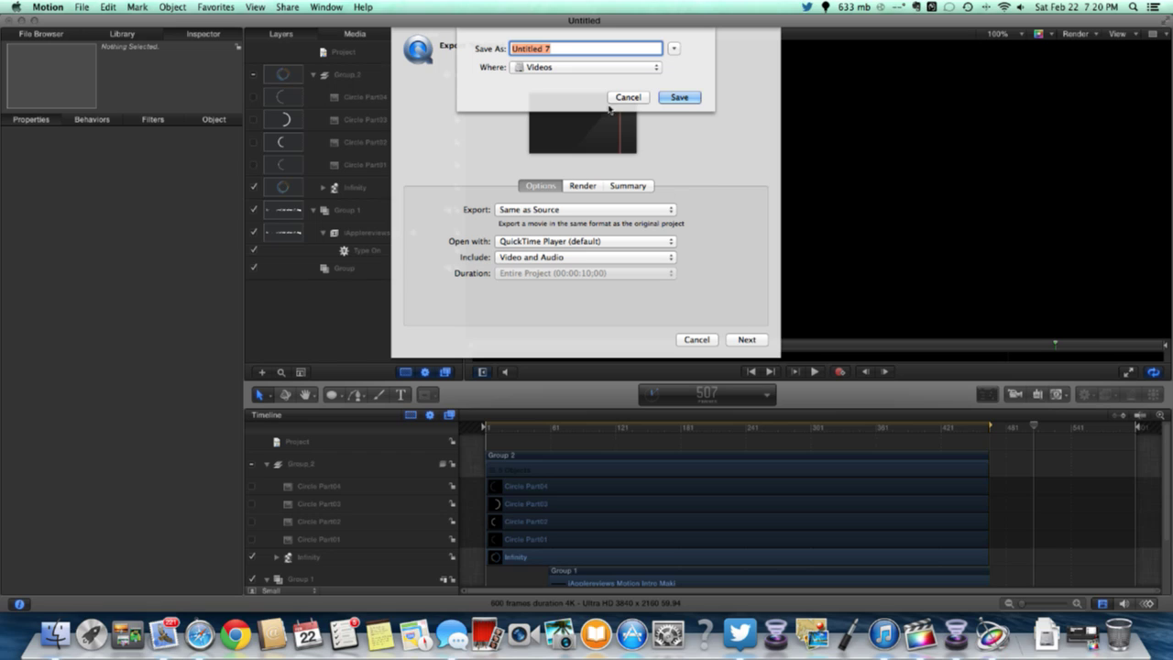
text(Live Motion Intro Mak)
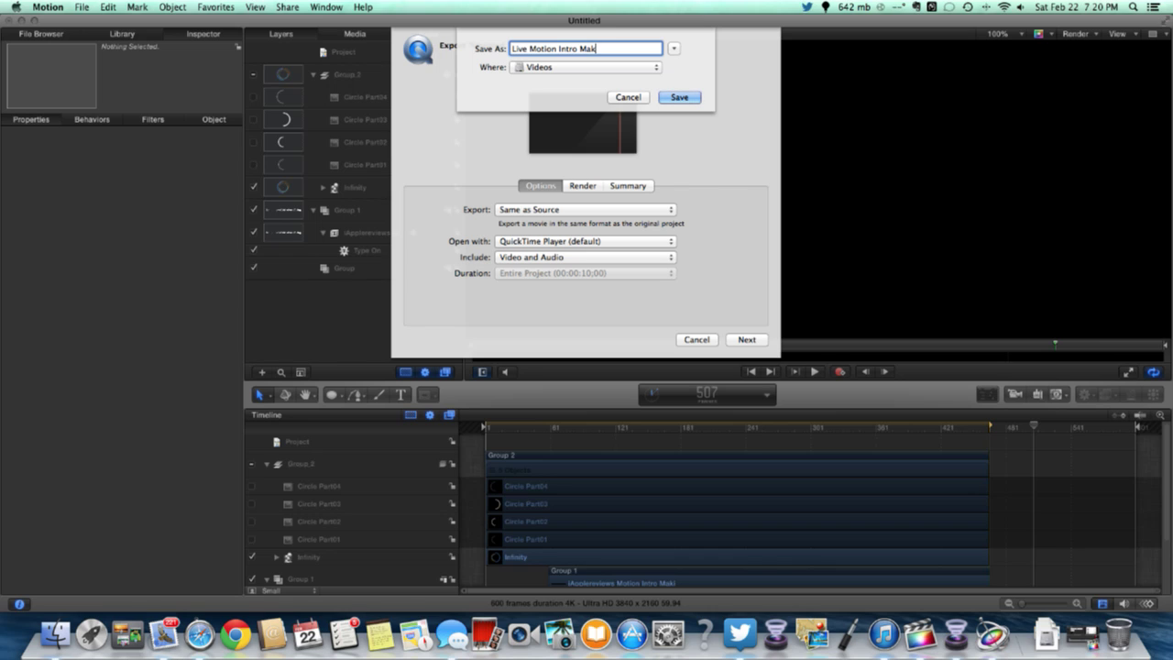
text(ing)
click(676, 97)
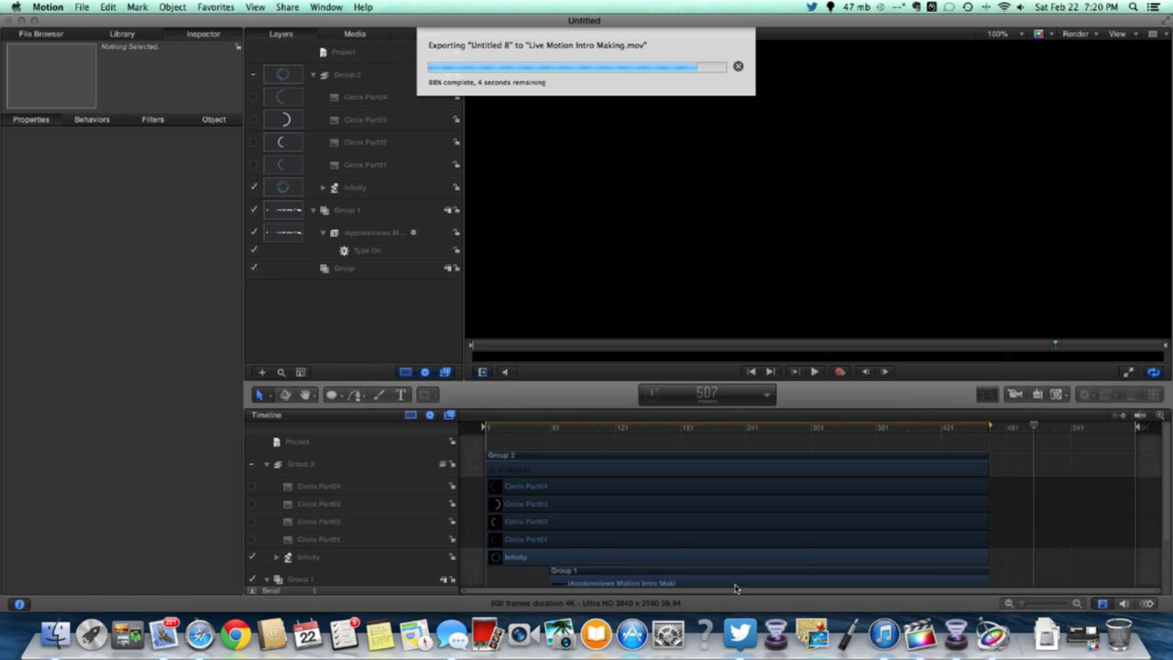
Check the YouTube stream status in Safari, return to Motion and close the exported movie's player window
click(197, 612)
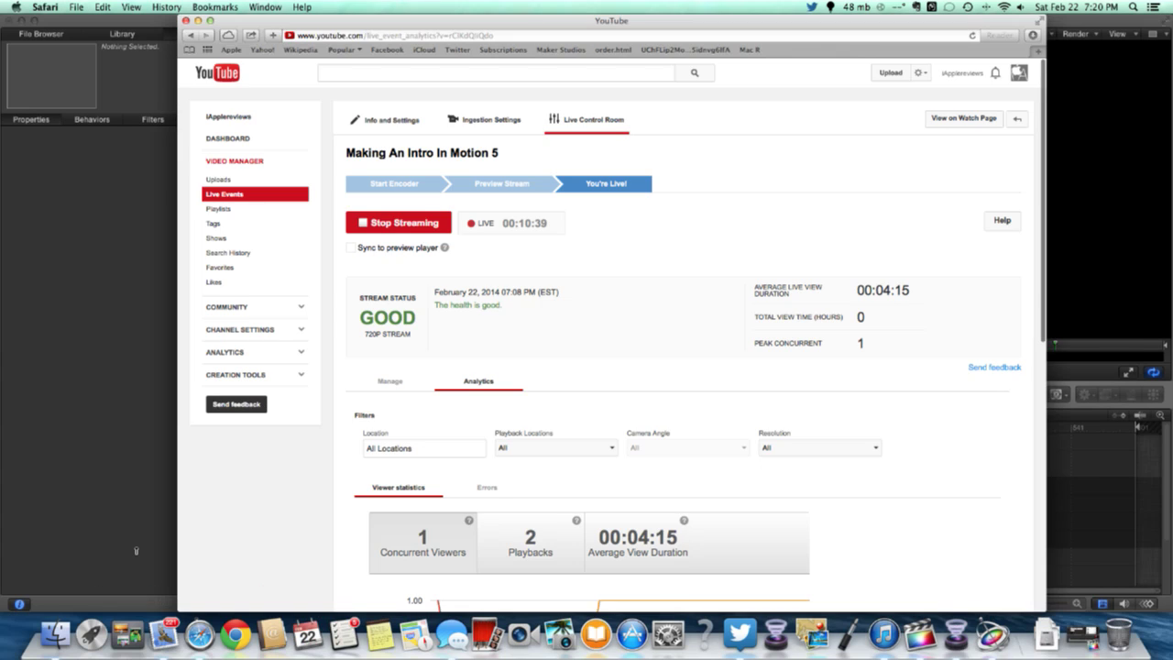
click(137, 513)
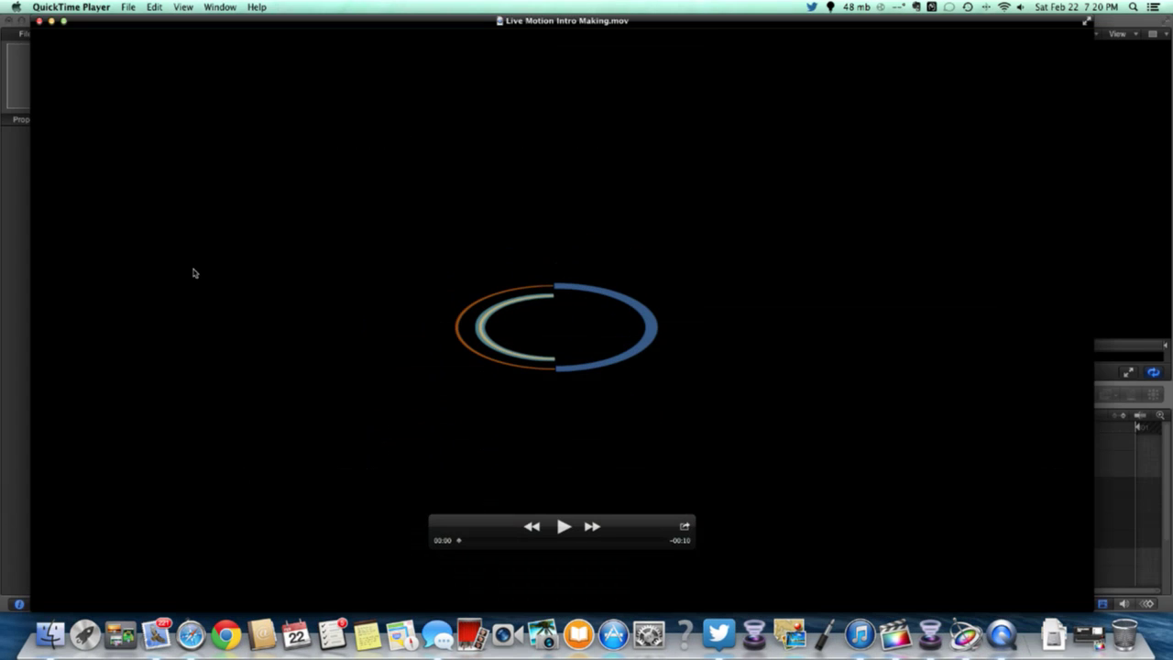
click(39, 20)
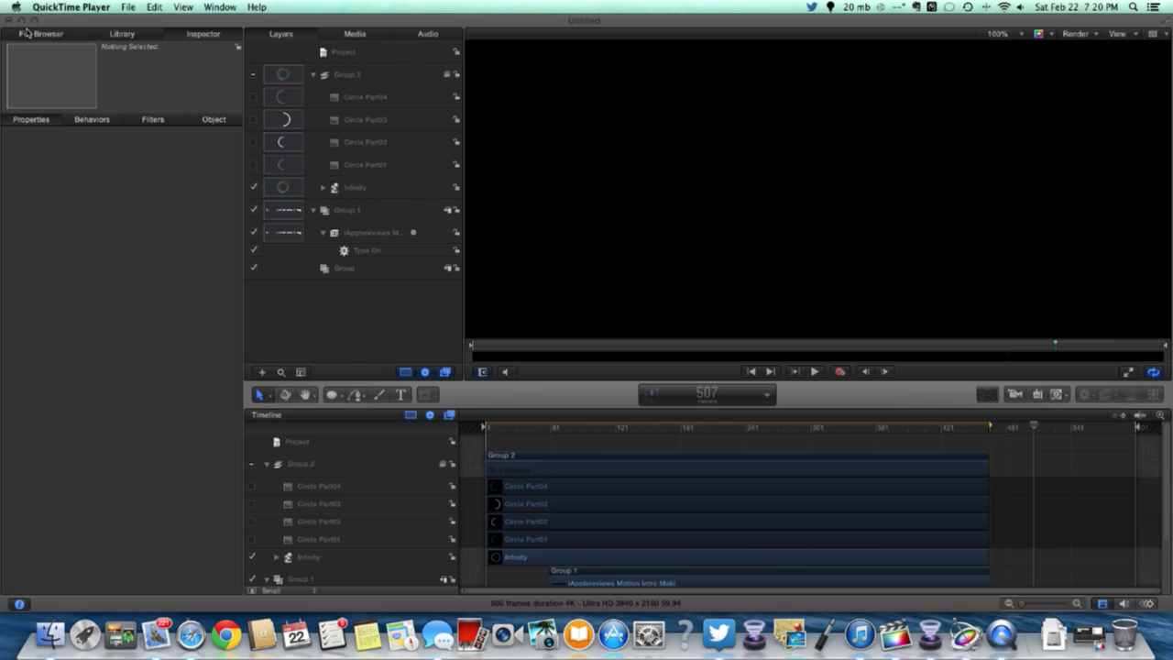
Close the Motion project and save it as Live Intro Making in Videos with Collect Media off
click(9, 20)
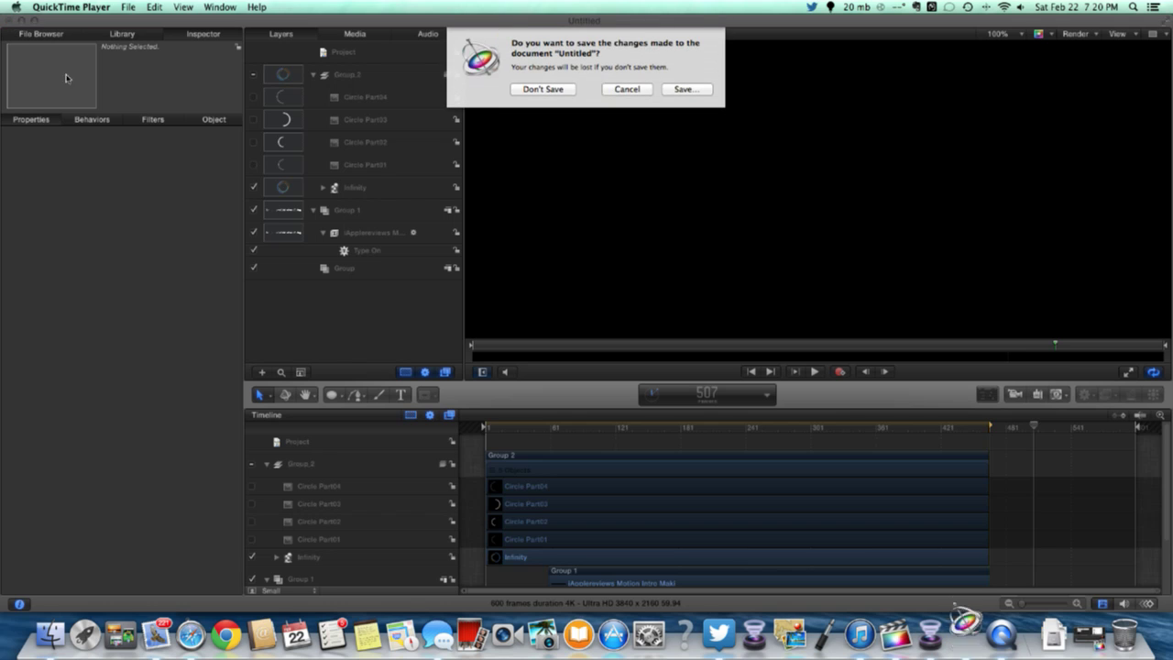
click(666, 90)
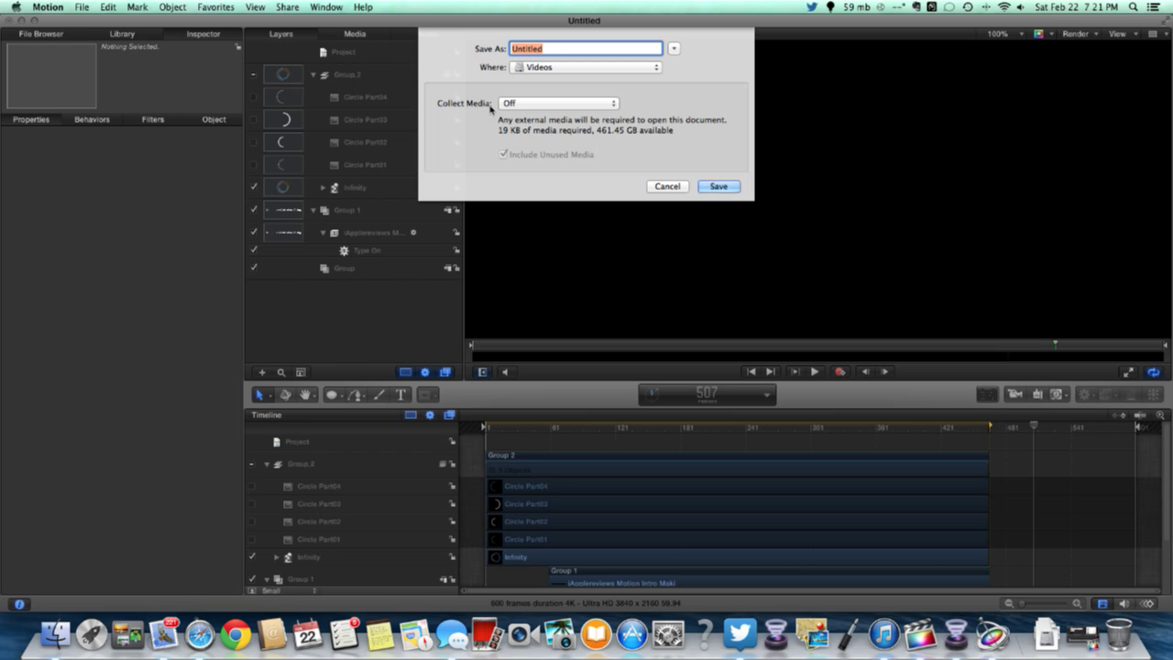
key(BackSpace)
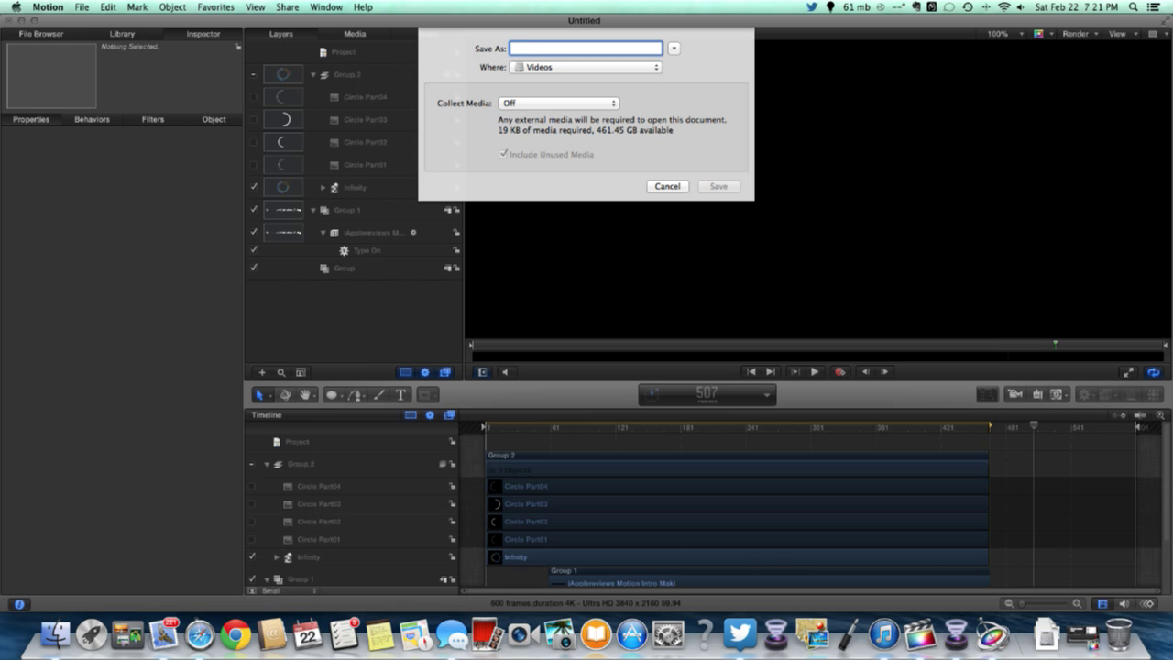
text(Live into)
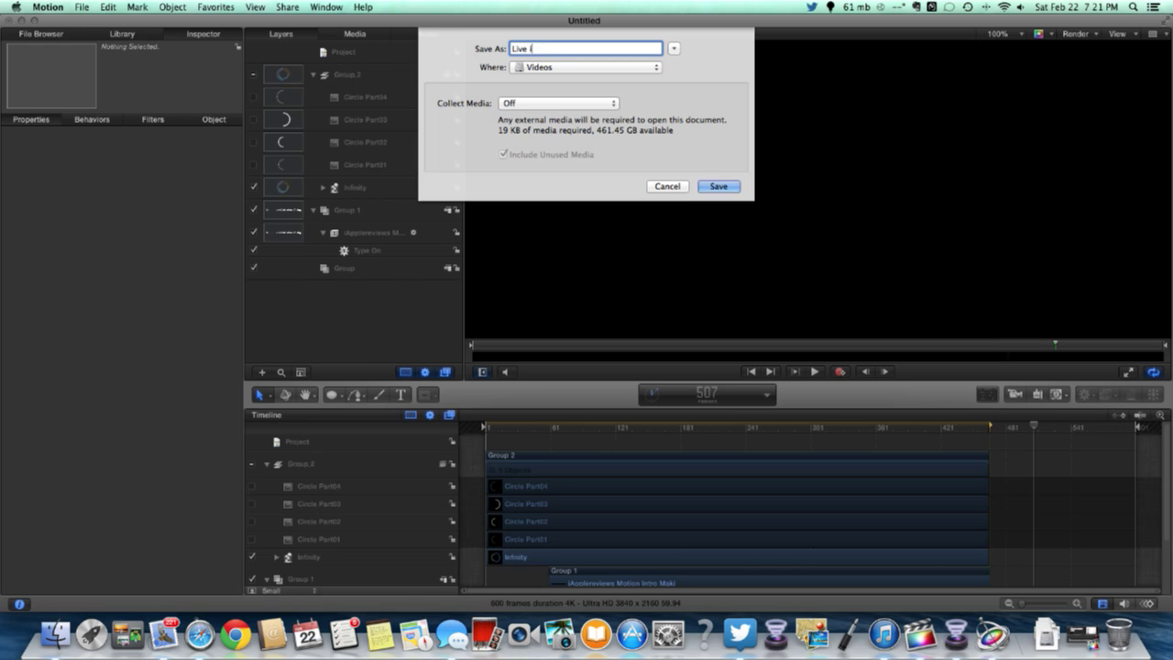
key(BackSpace)
key(BackSpace)
key(BackSpace)
key(BackSpace)
text(Intro Making)
key(Return)
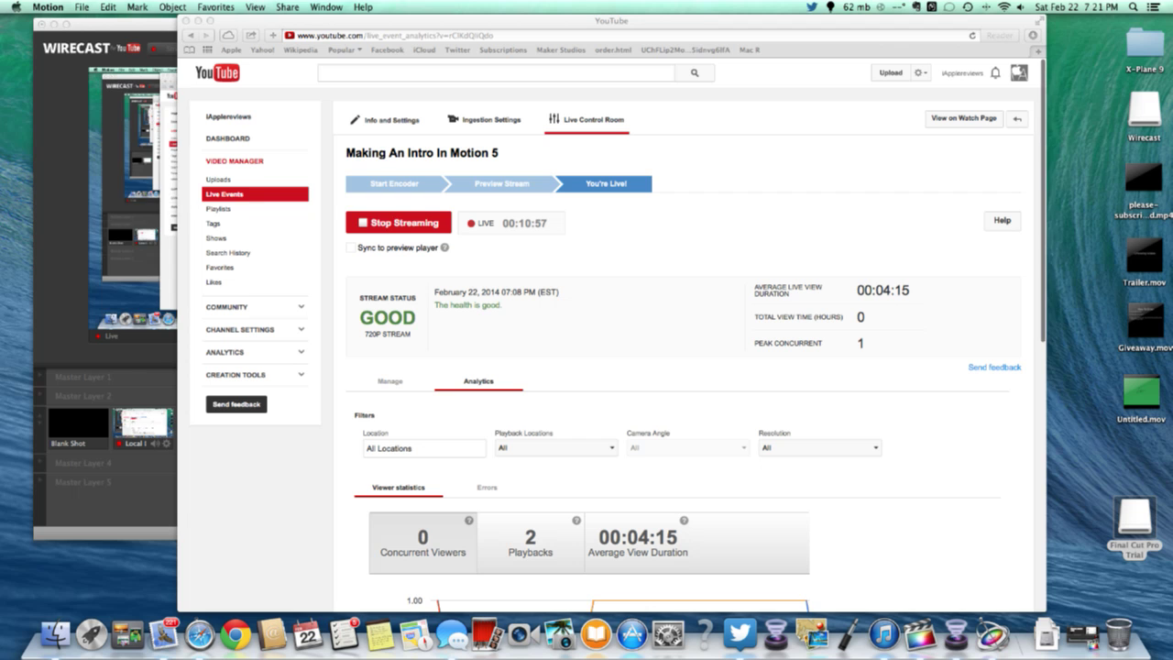
Minimize the Wirecast window to clear the desktop
click(40, 23)
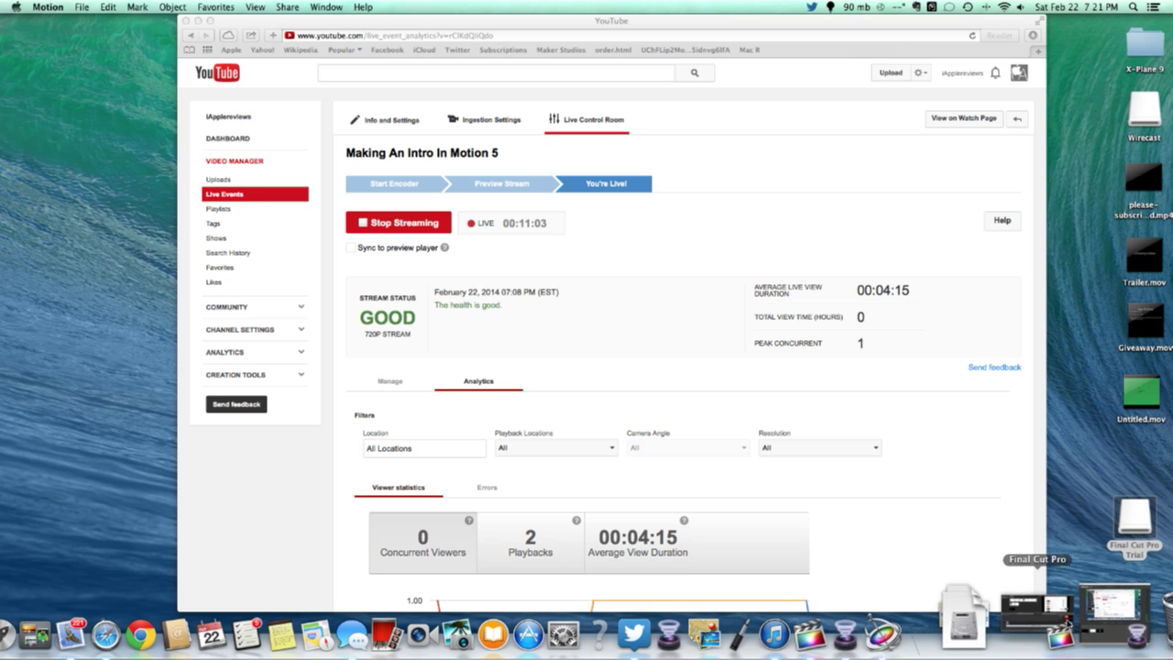
click(1090, 624)
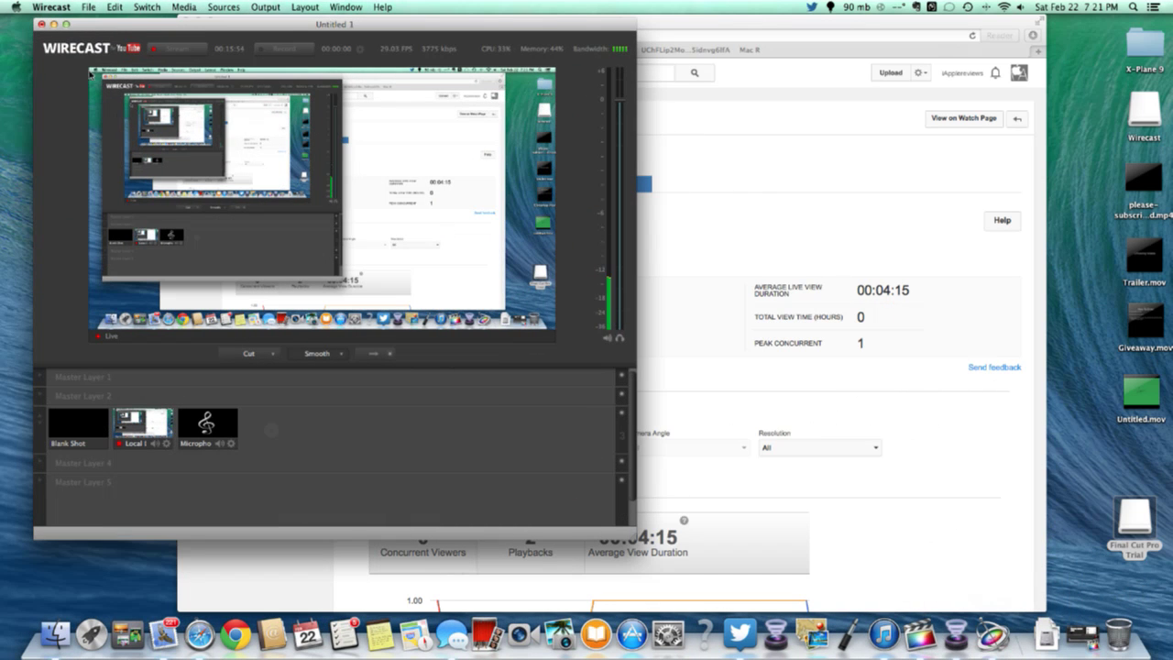
click(54, 25)
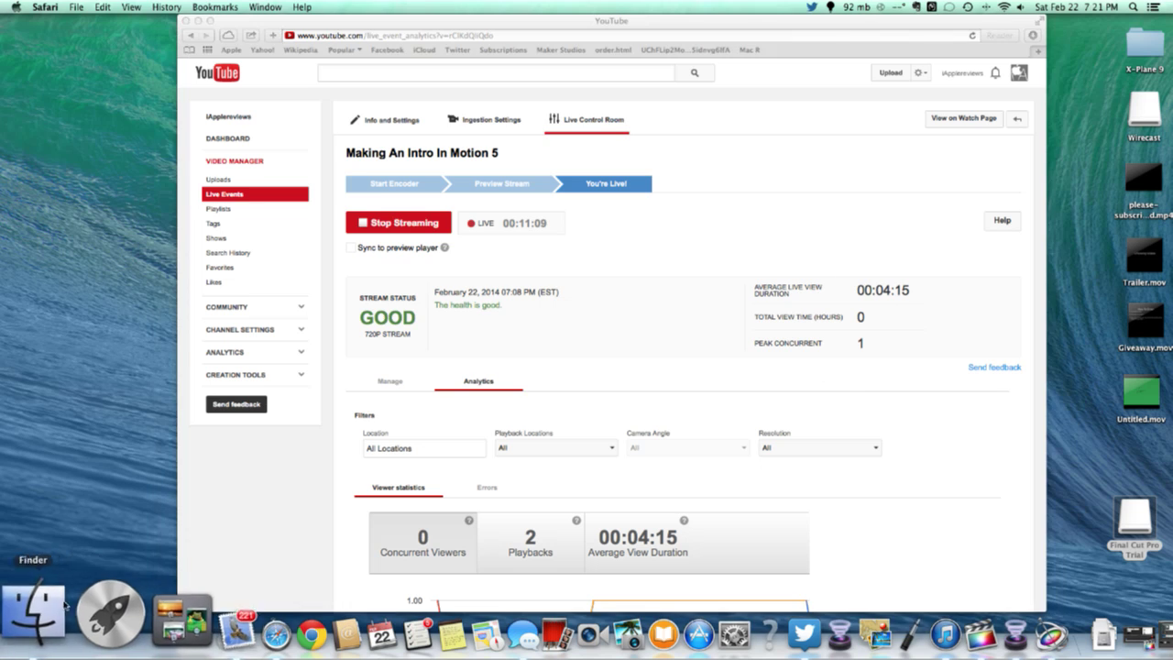
Switch to Finder, browse the Videos drive and open Live Motion Intro Making.mov
click(46, 632)
click(388, 323)
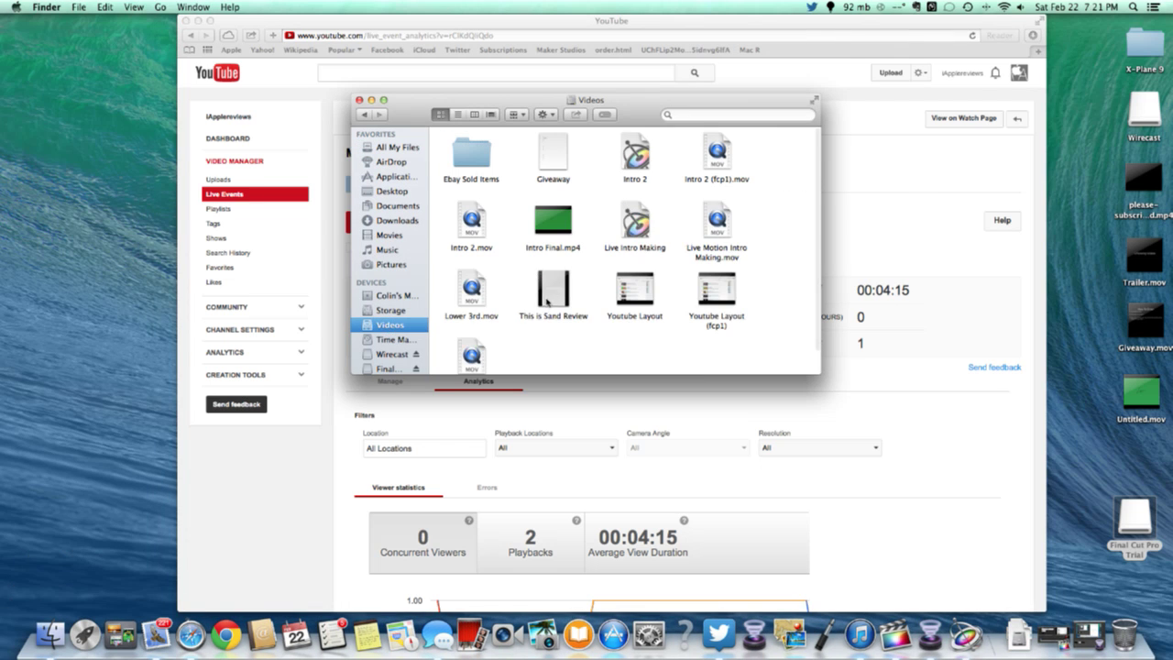
scroll(551, 303, down, 1)
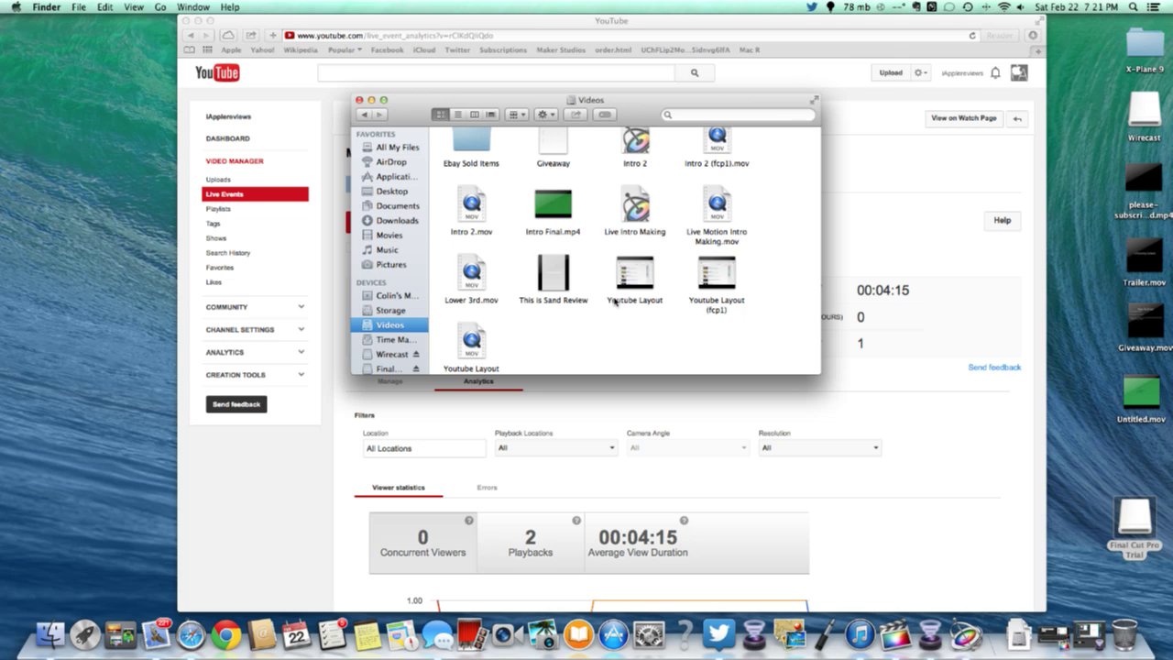
scroll(614, 302, down, 1)
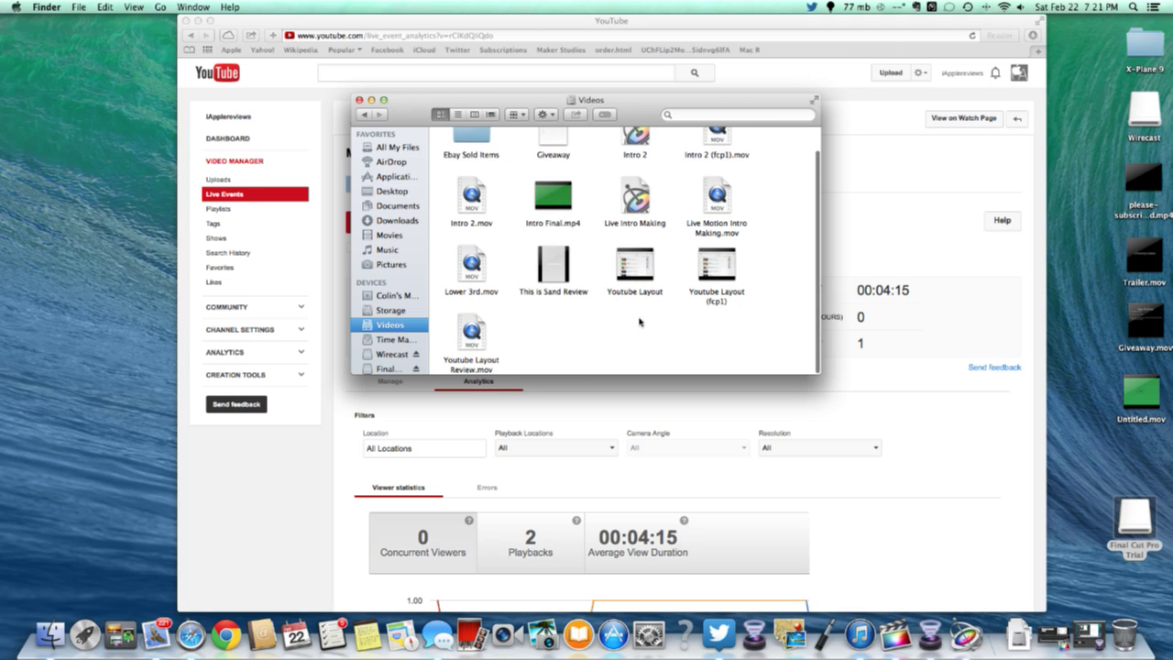
scroll(640, 320, up, 2)
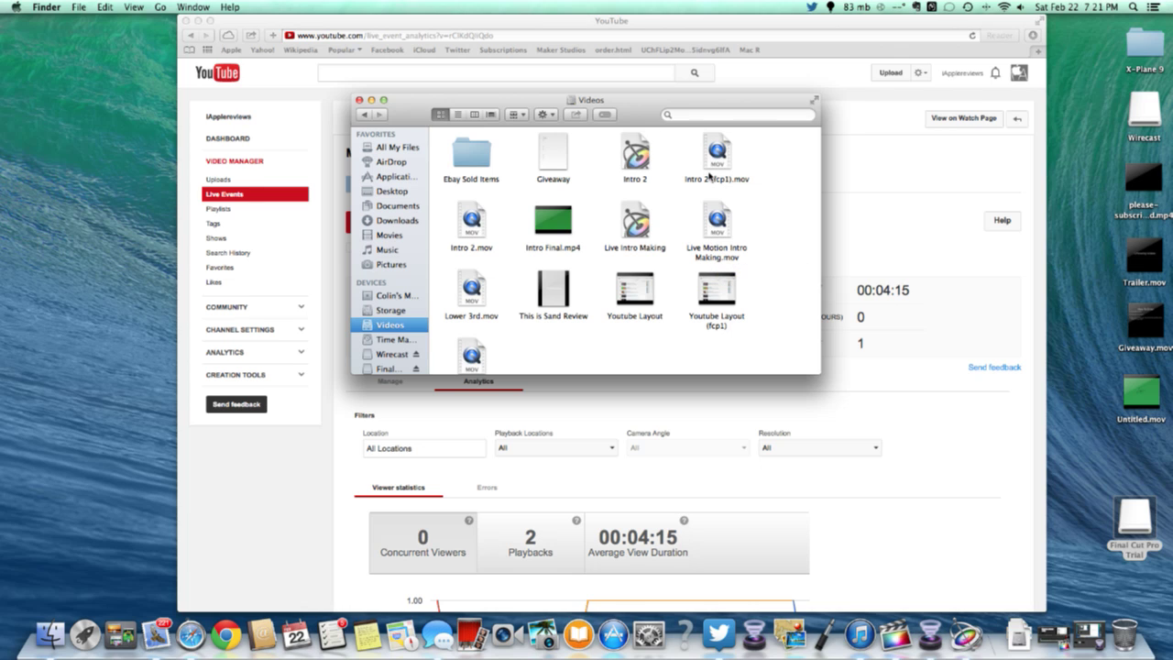
double_click(713, 257)
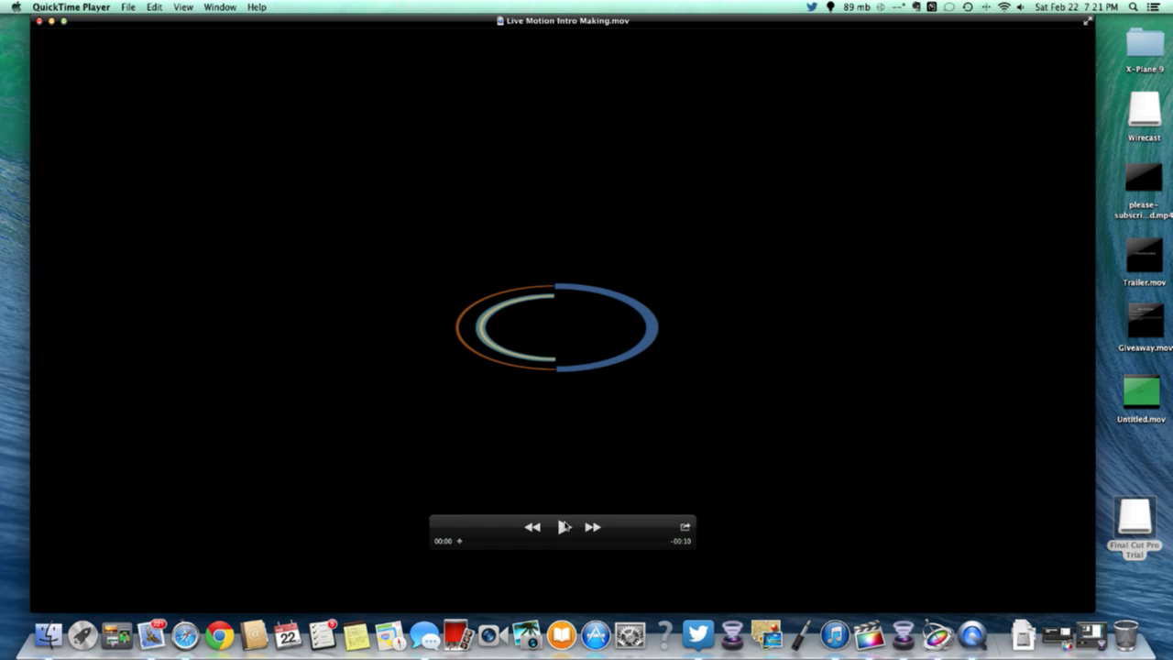
Play the exported intro movie, then close the player and the Videos folder window
click(565, 525)
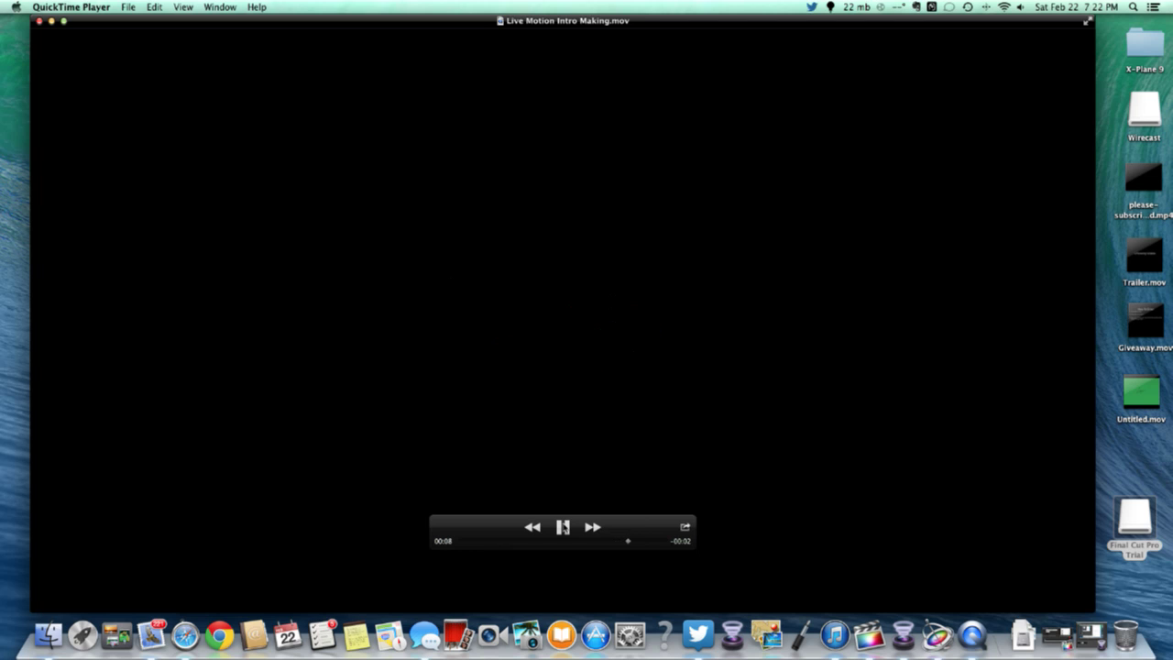
click(562, 527)
click(39, 21)
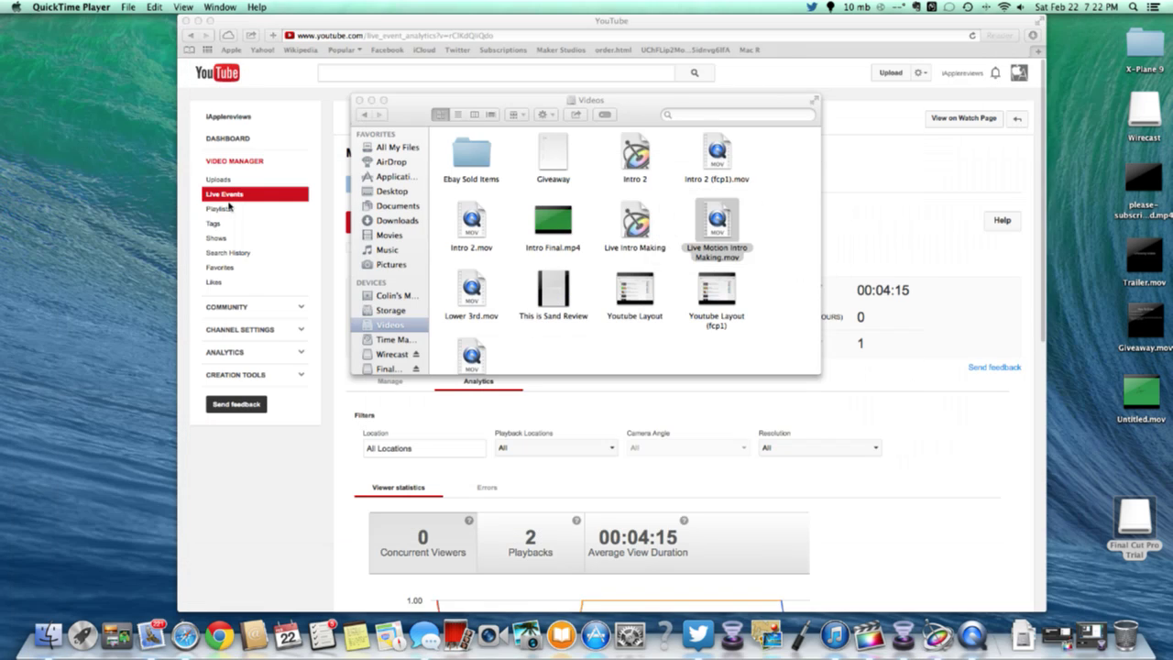
click(358, 101)
click(719, 210)
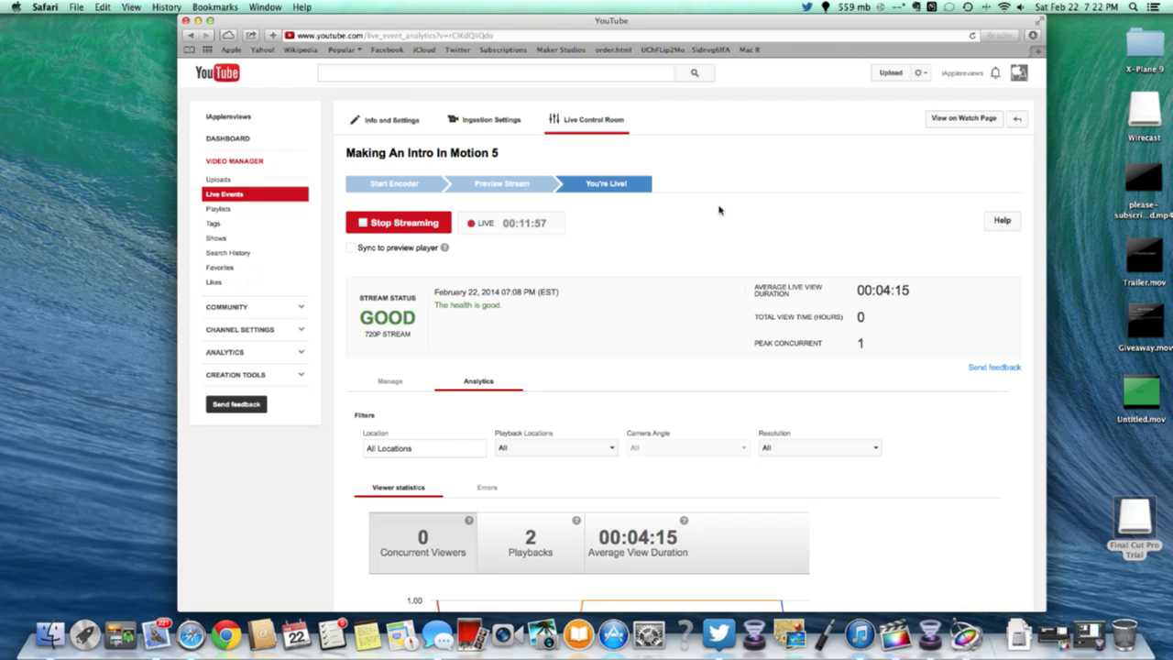
Switch to Motion with its Project Browser and close the YouTube window behind it
click(964, 634)
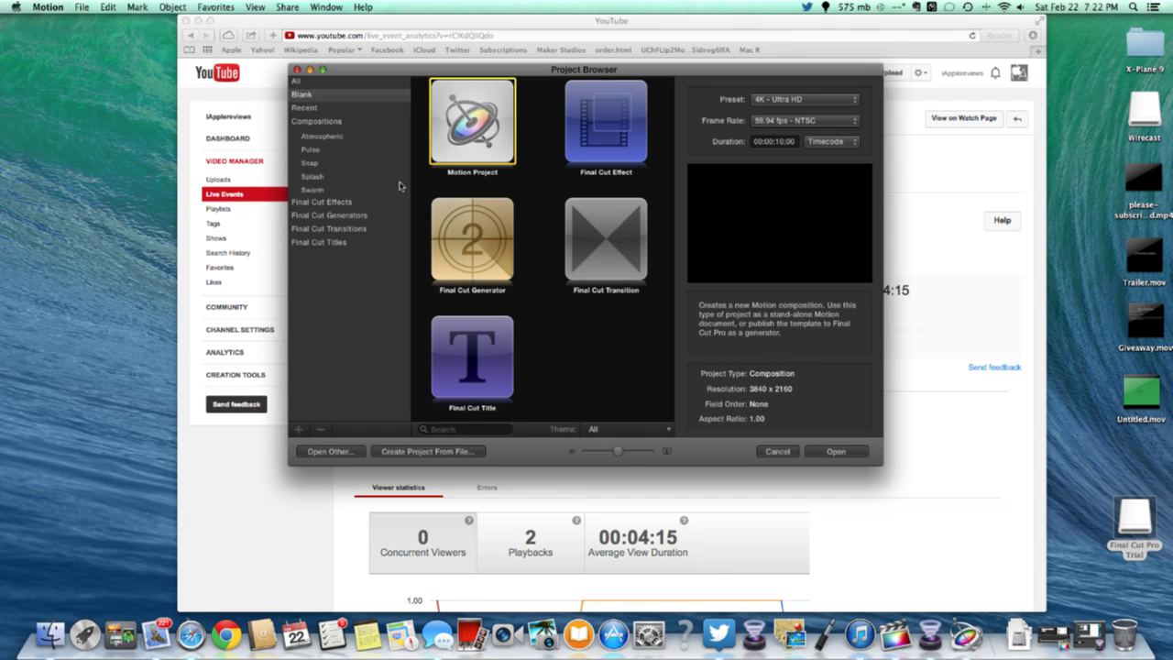
click(186, 20)
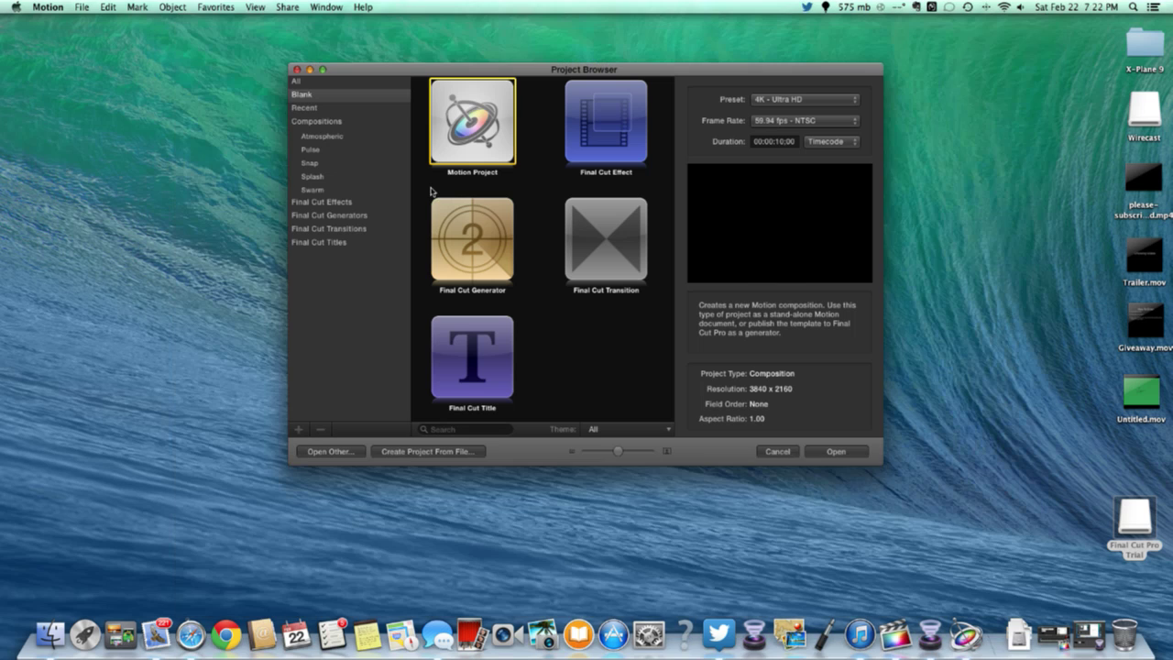
Look through the Final Cut Effects, Generators and Transitions categories of the Project Browser and return to Blank
click(335, 205)
click(333, 216)
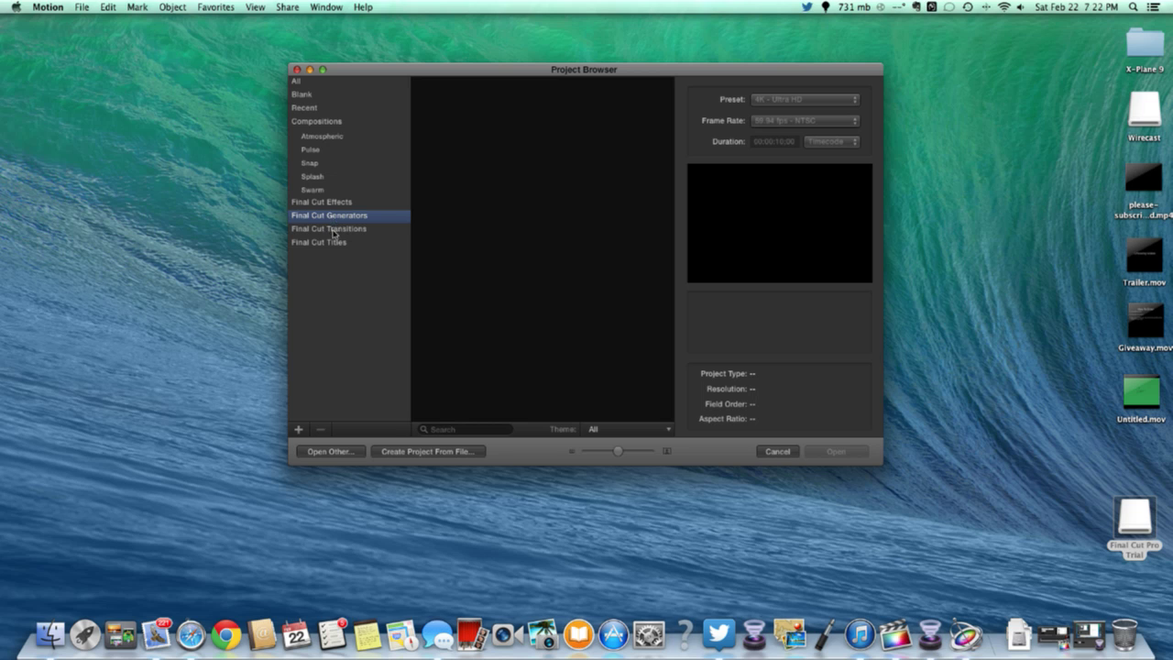
click(333, 230)
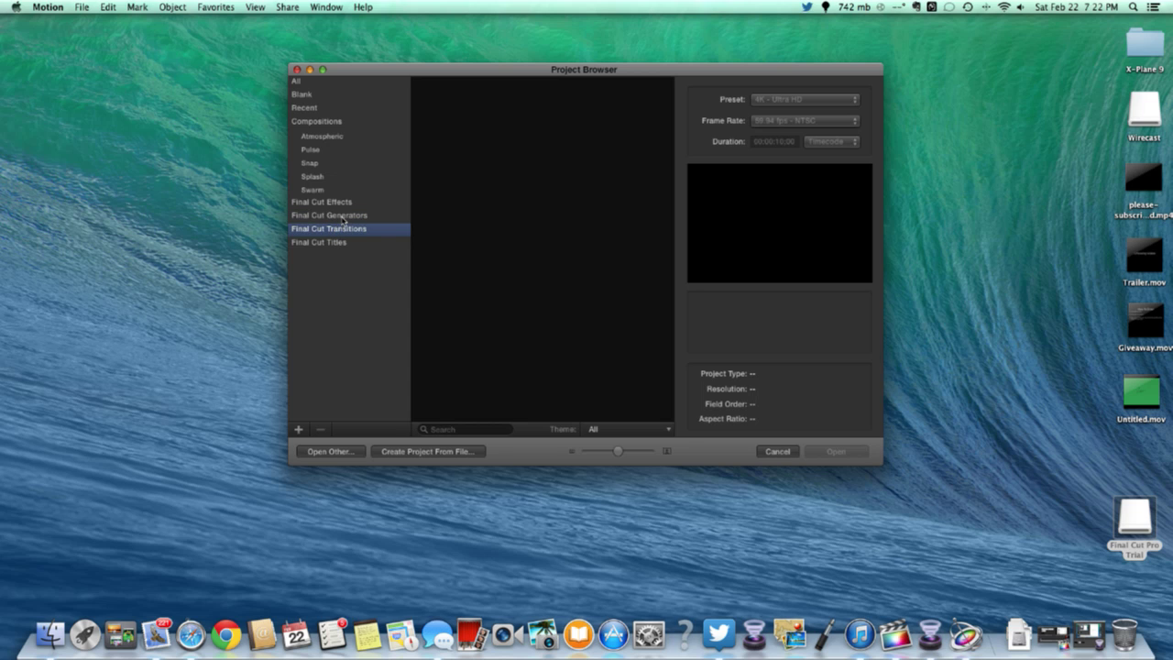
click(339, 215)
click(302, 94)
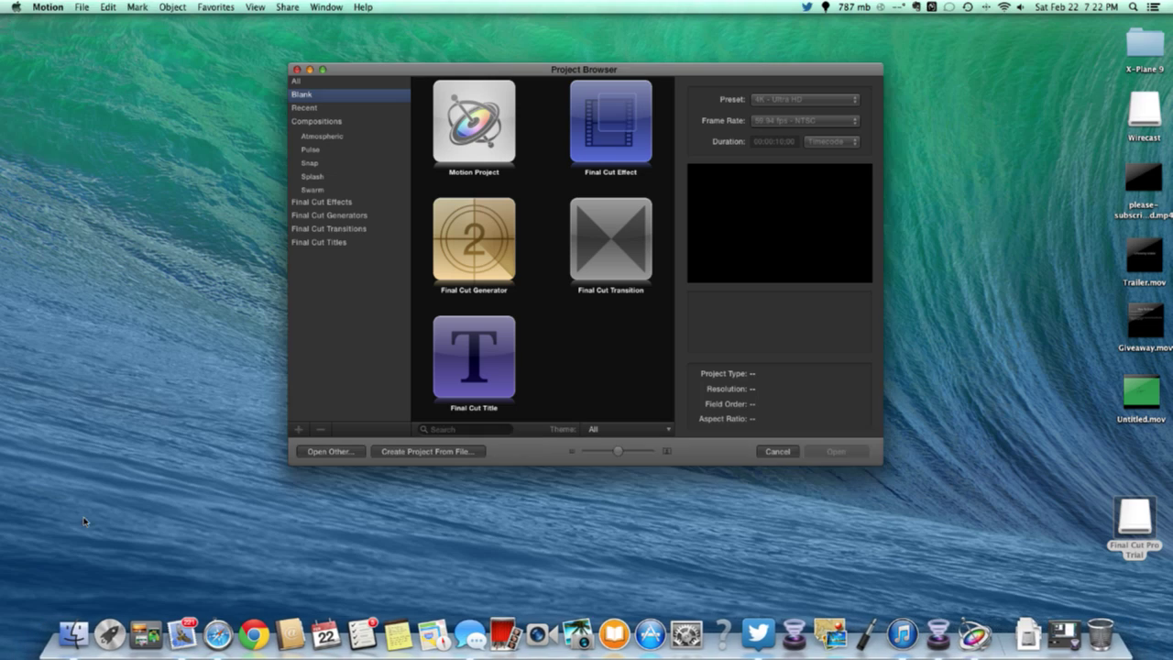
Switch to Safari, open the Live Control Room of the YouTube event Making An Intro In Motion 5 and view its comments
click(108, 631)
click(108, 630)
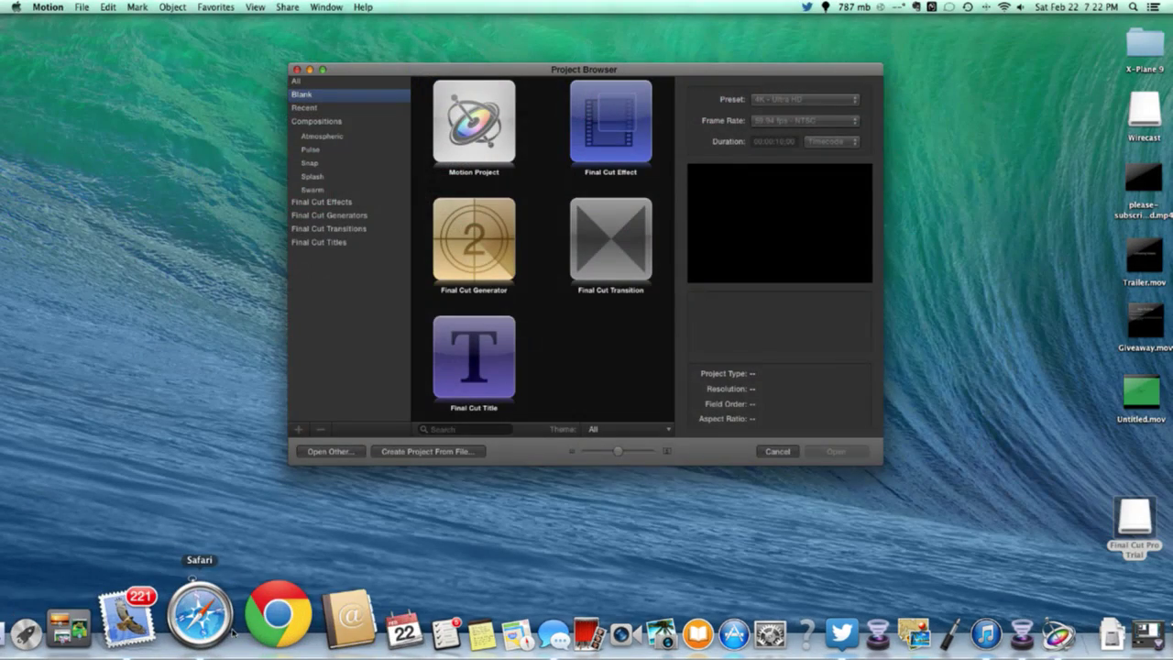
click(229, 609)
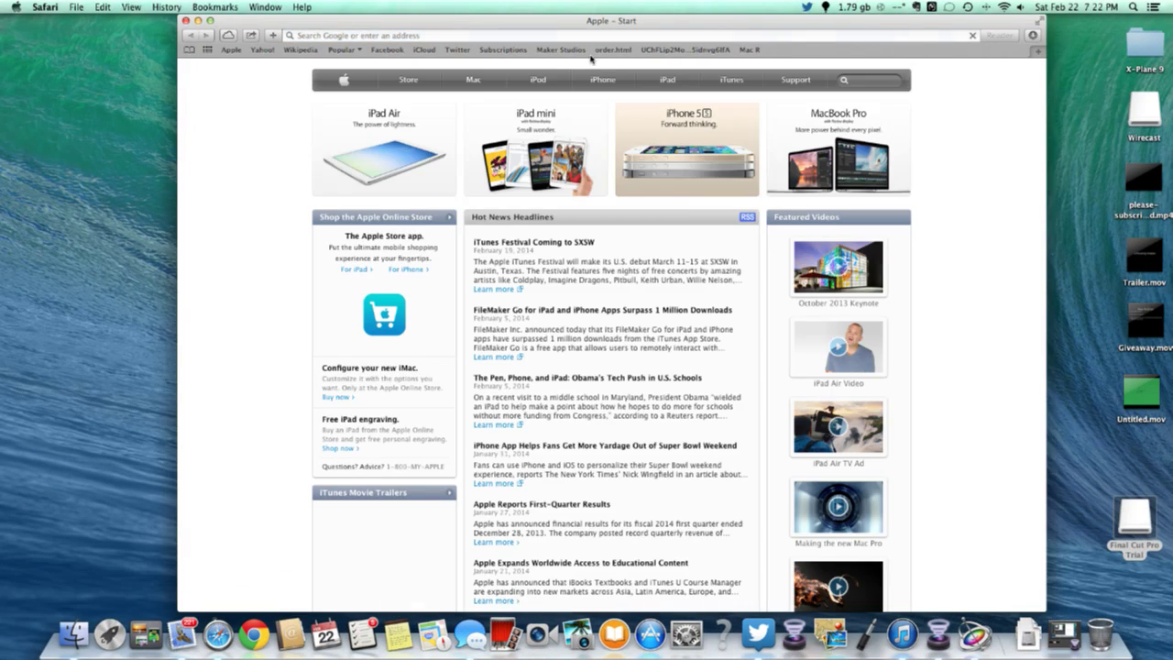
click(523, 52)
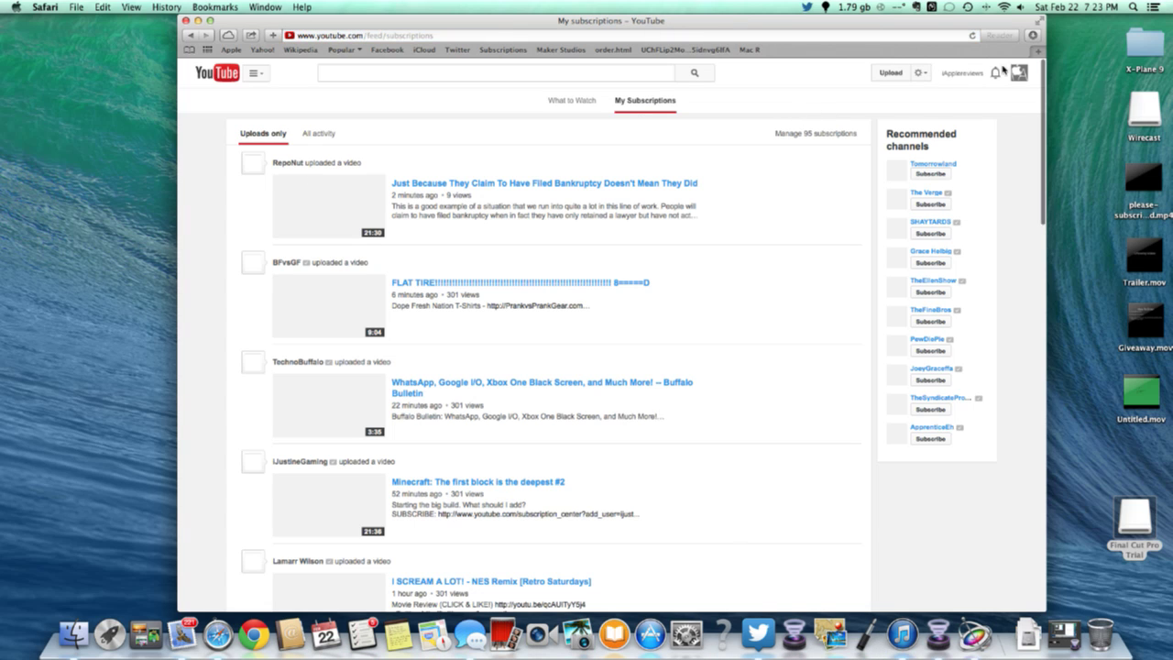
click(1017, 73)
click(810, 121)
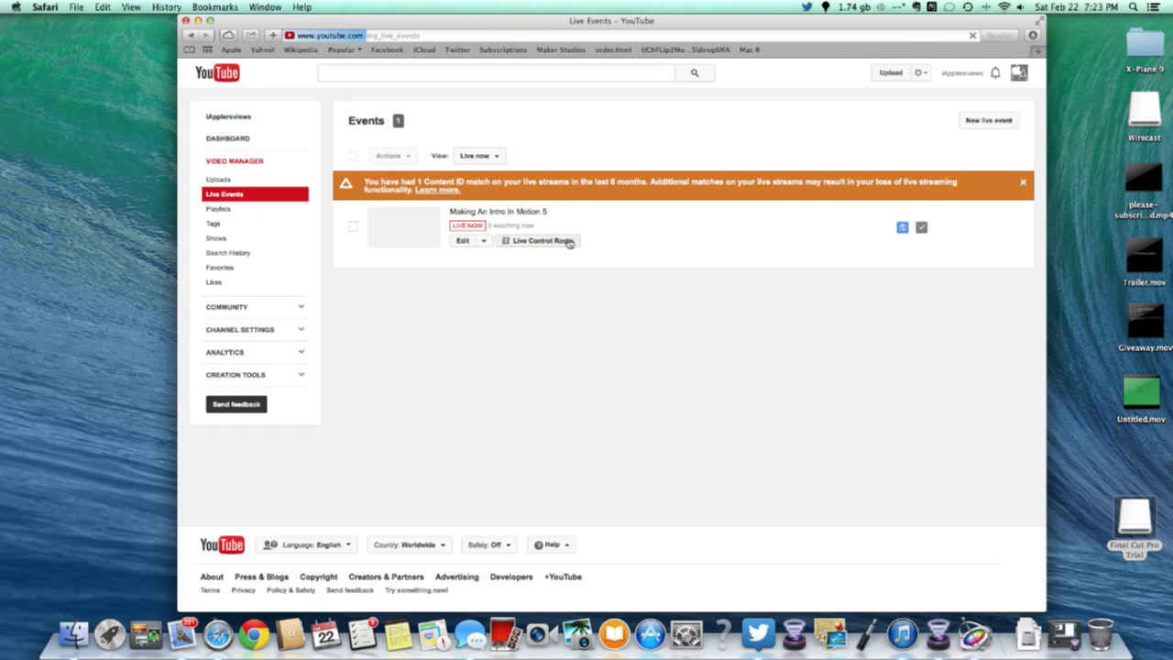
click(559, 240)
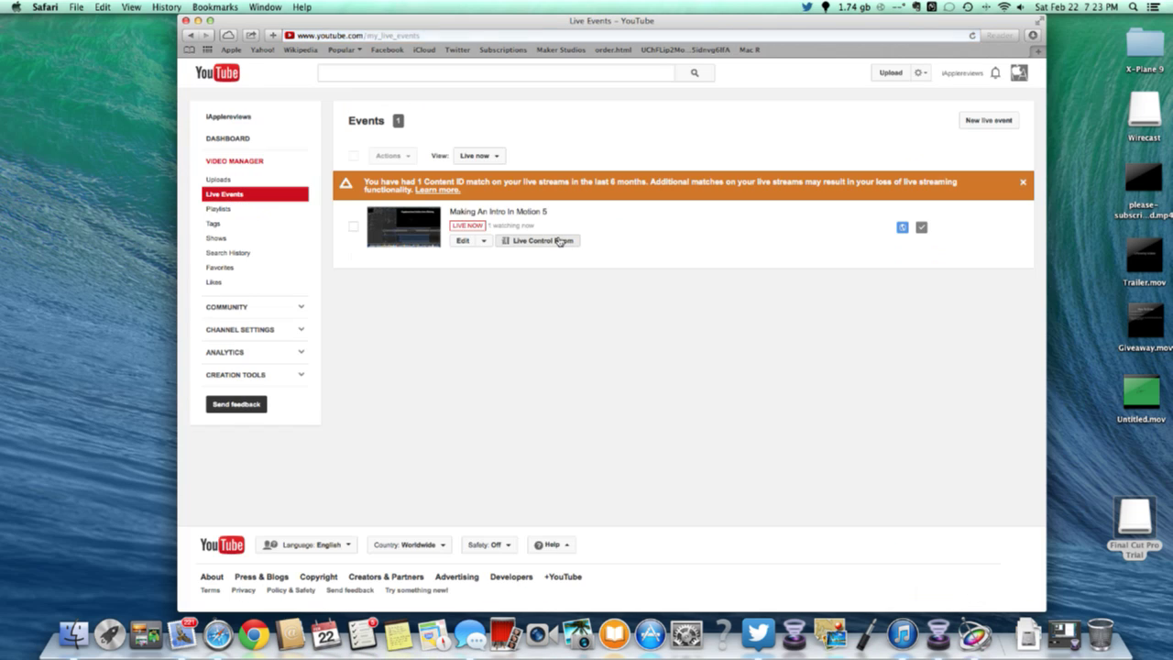
scroll(559, 240, down, 10)
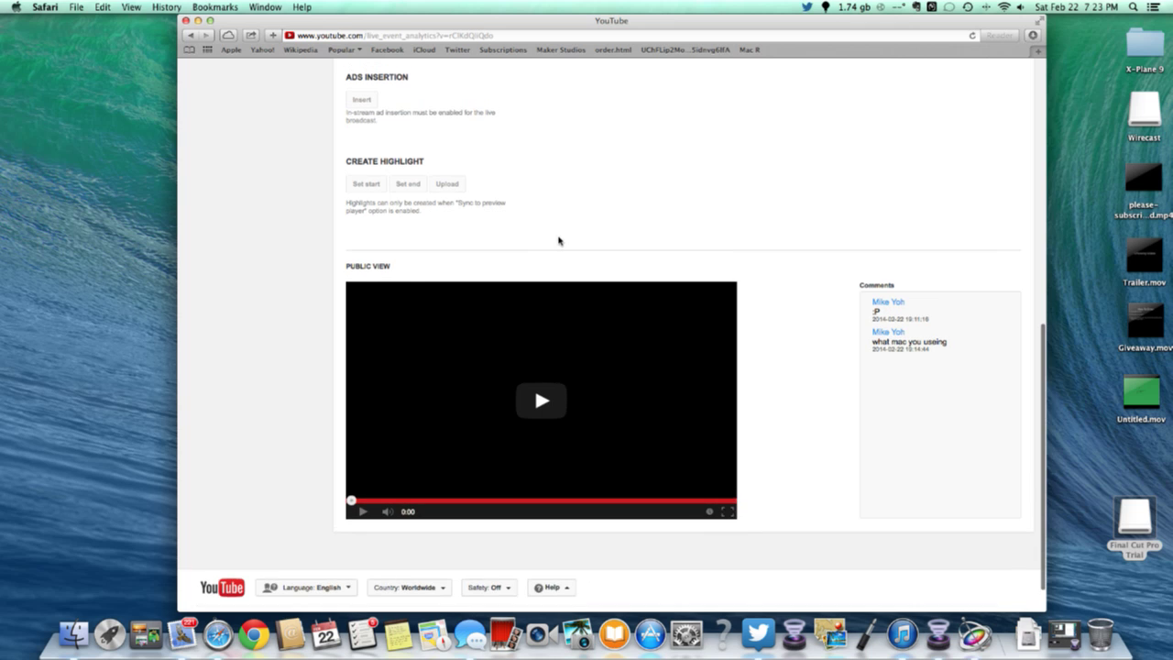
View the computer's detailed specifications in the About This Mac overview, then close that window
scroll(558, 239, up, 2)
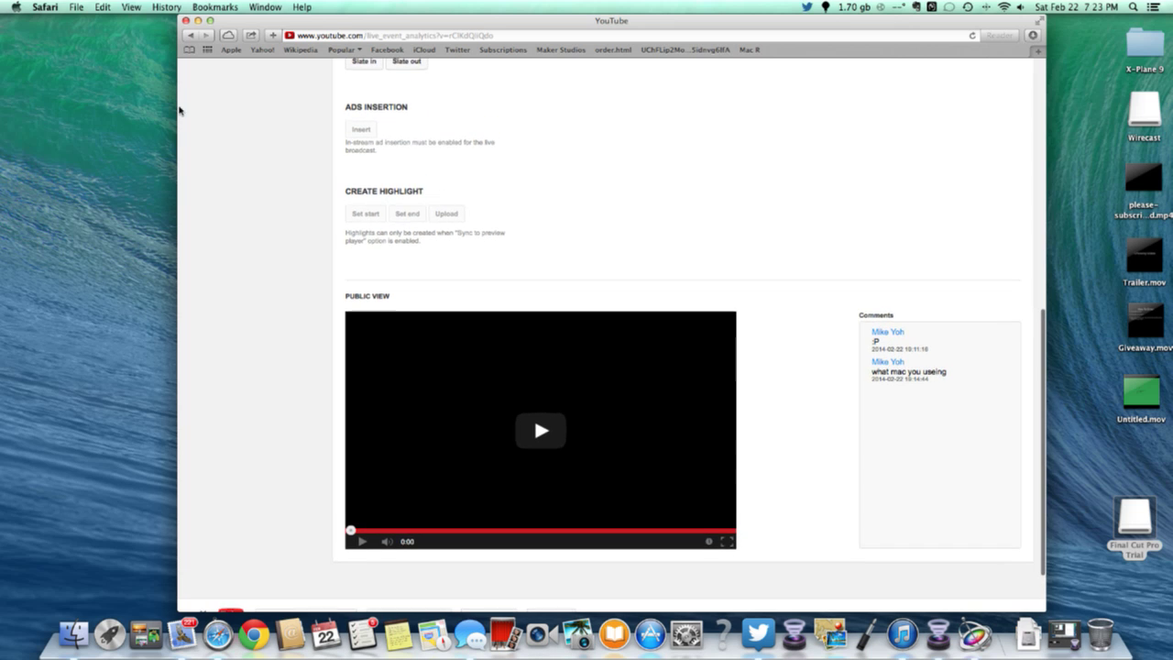
click(16, 8)
click(21, 20)
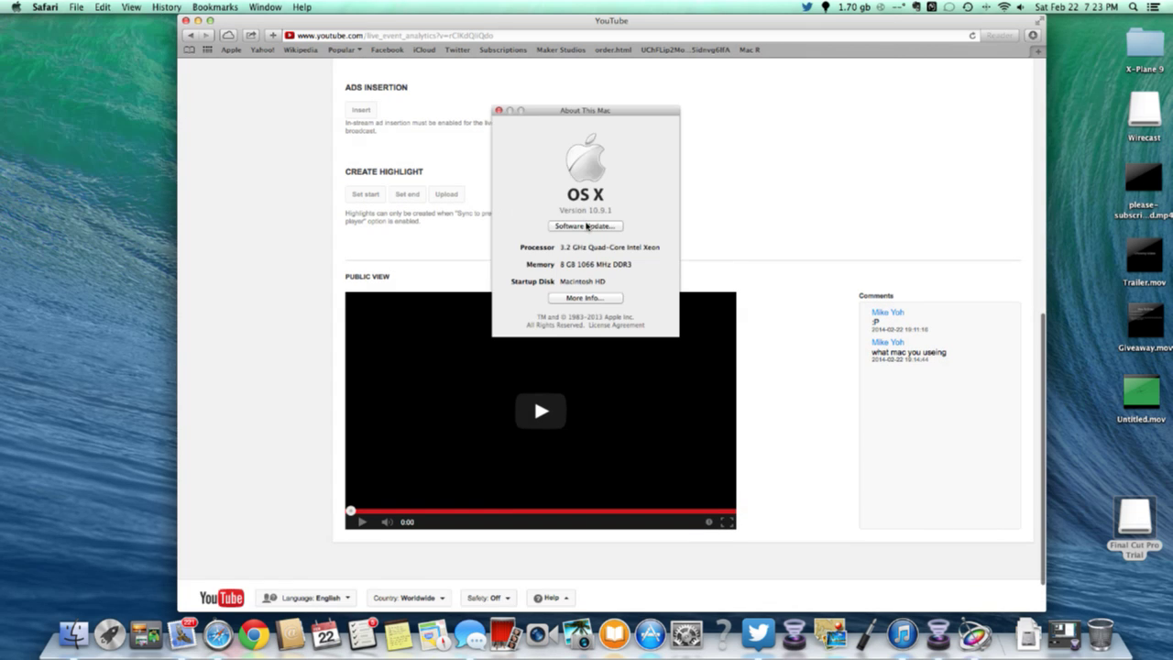
click(601, 296)
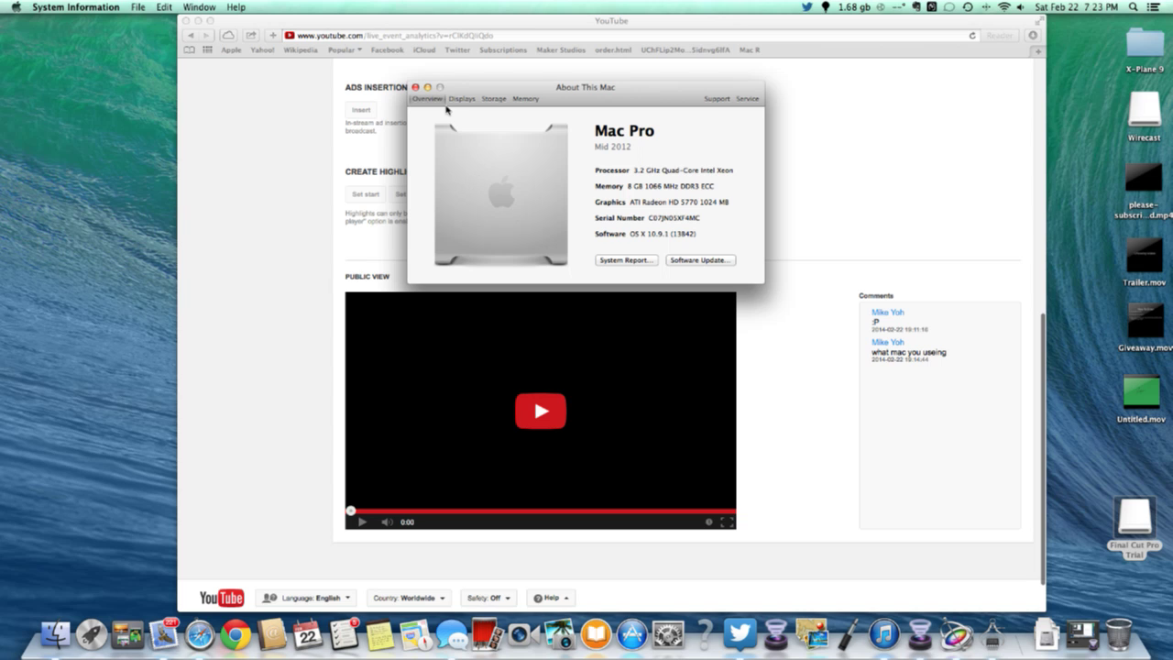
click(415, 87)
Check the broadcast in the Wirecast window, minimize it again, and request to stop streaming the event in YouTube's Live Control Room
scroll(592, 165, up, 6)
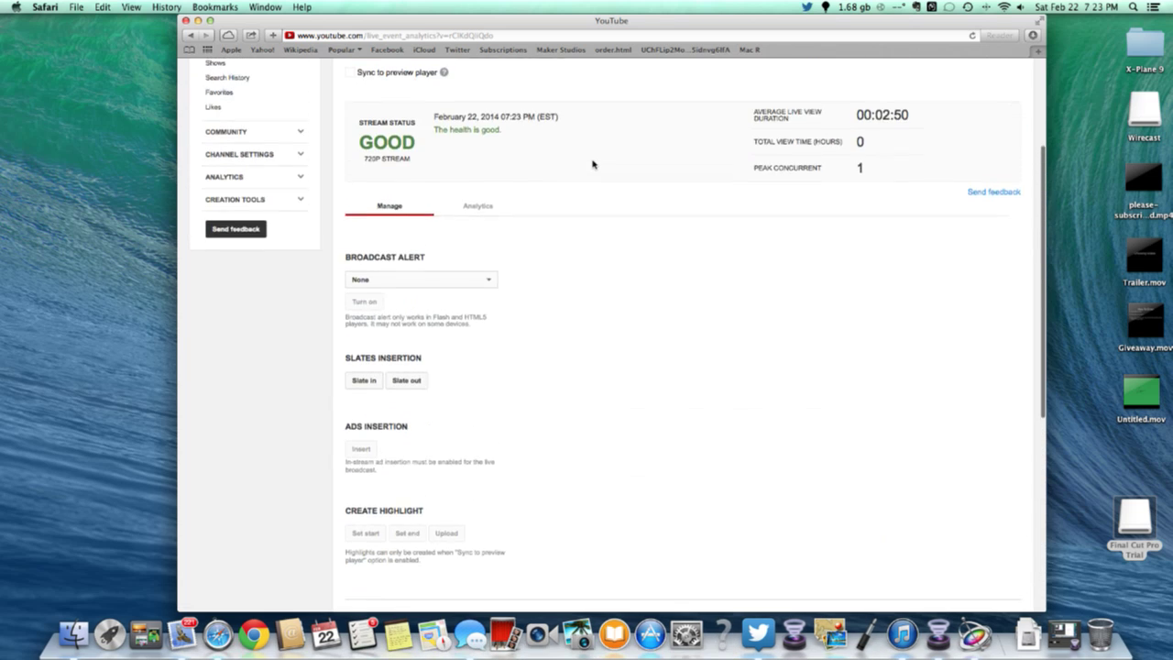
scroll(592, 165, up, 5)
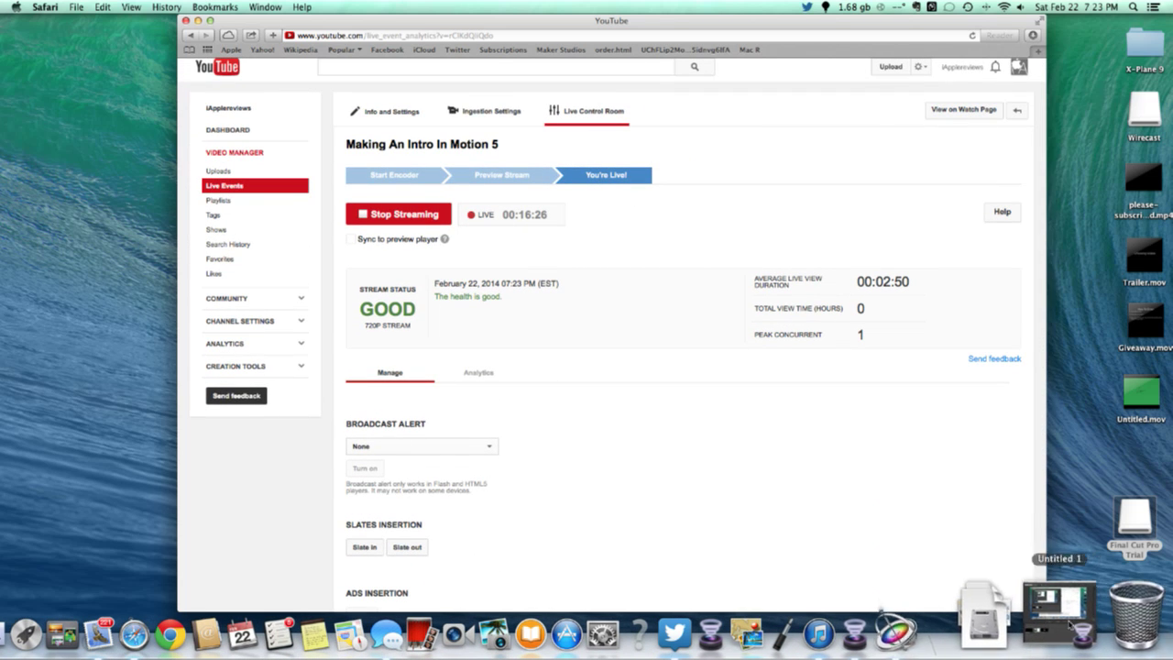
click(1074, 618)
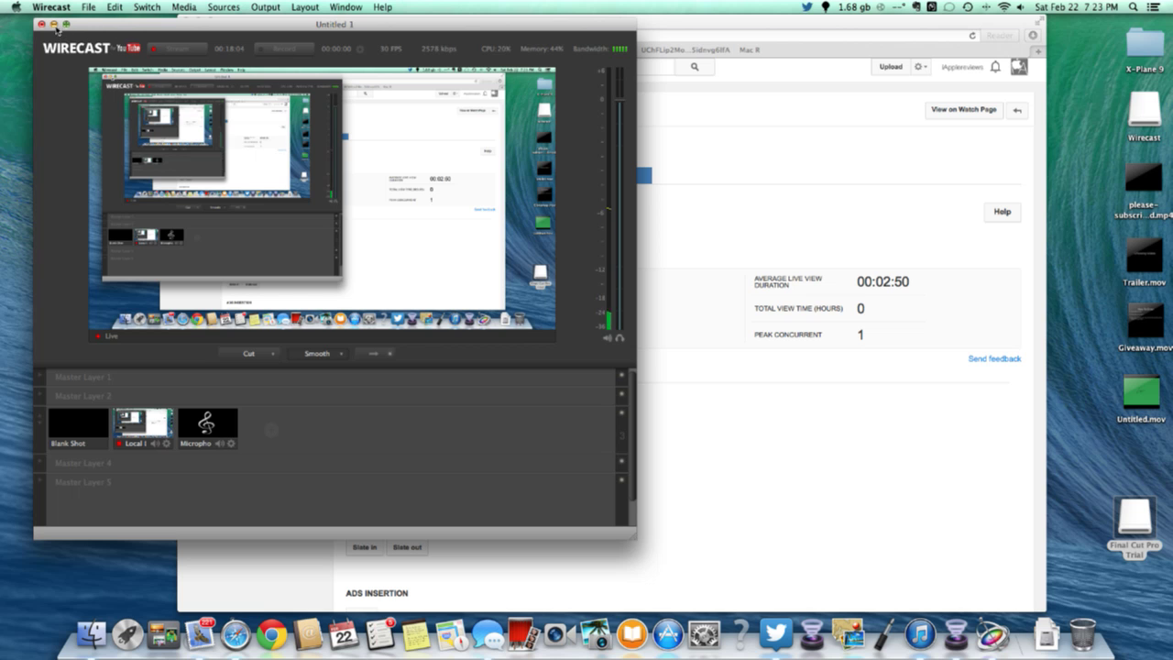
click(54, 25)
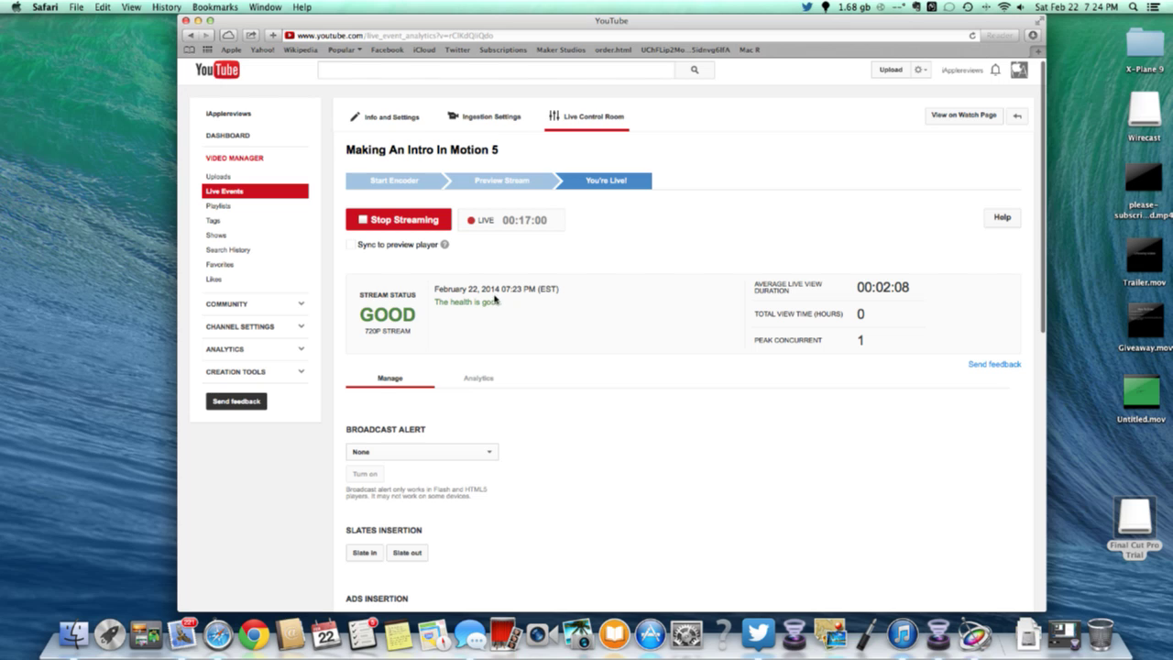
click(419, 222)
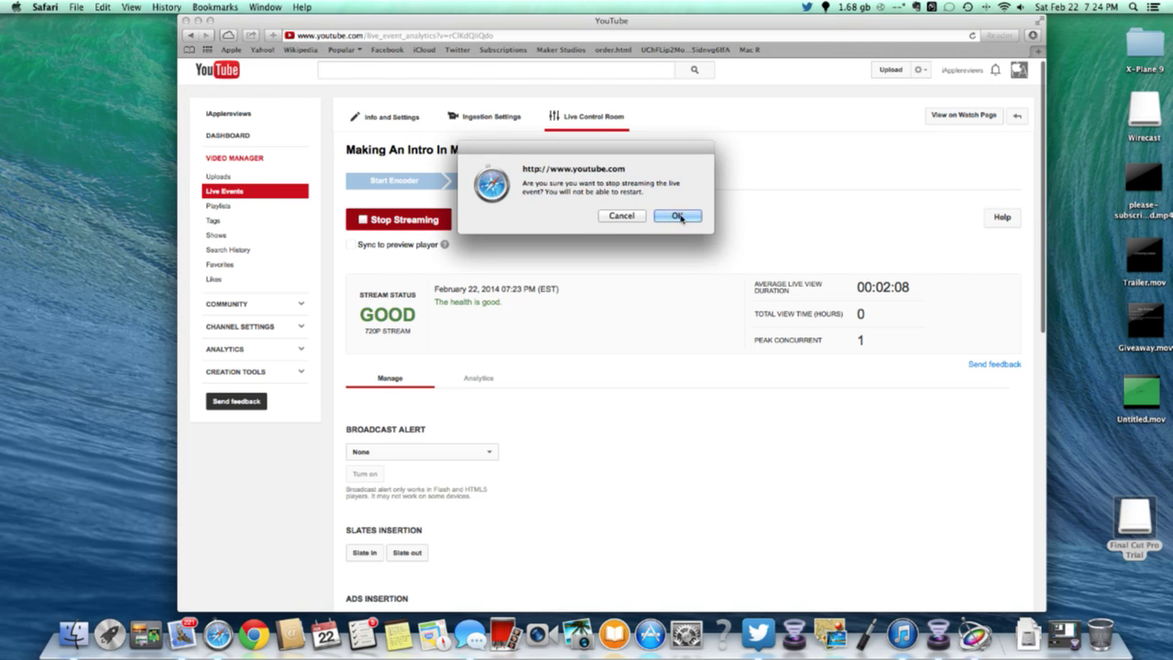